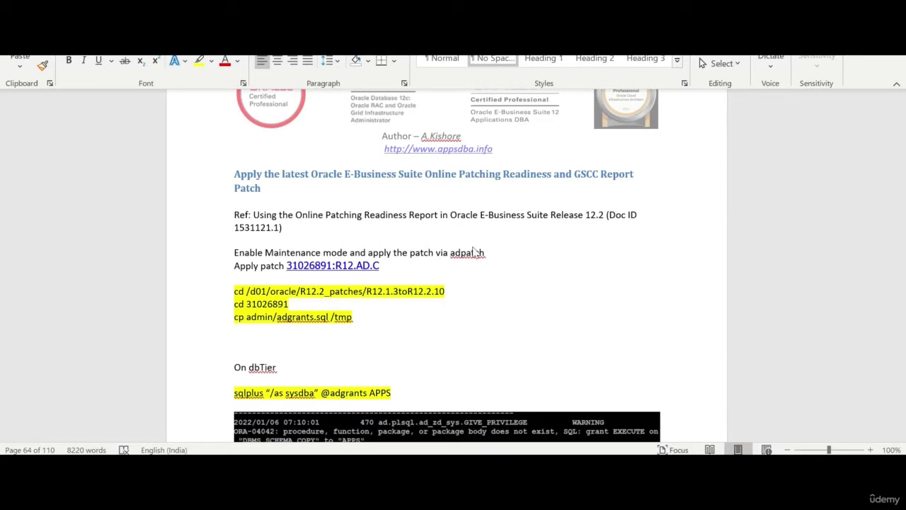
scroll(535, 262, up, 2)
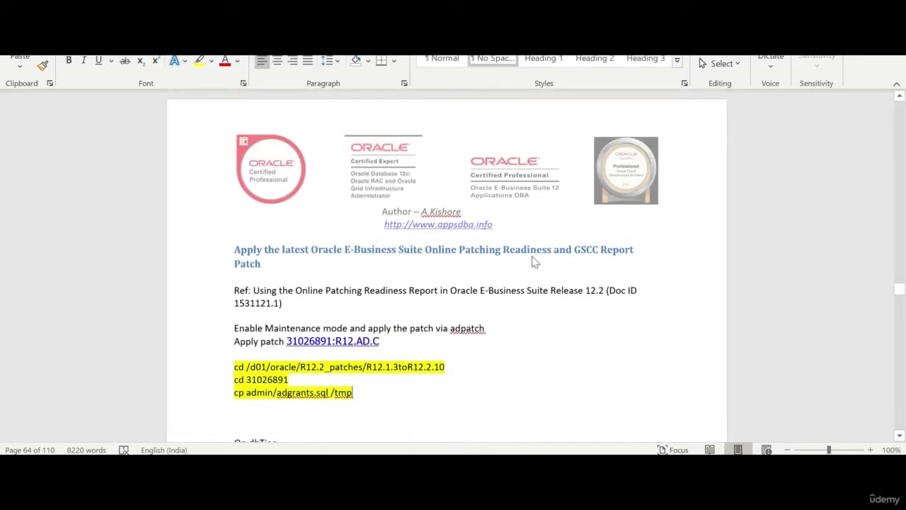
scroll(535, 262, up, 12)
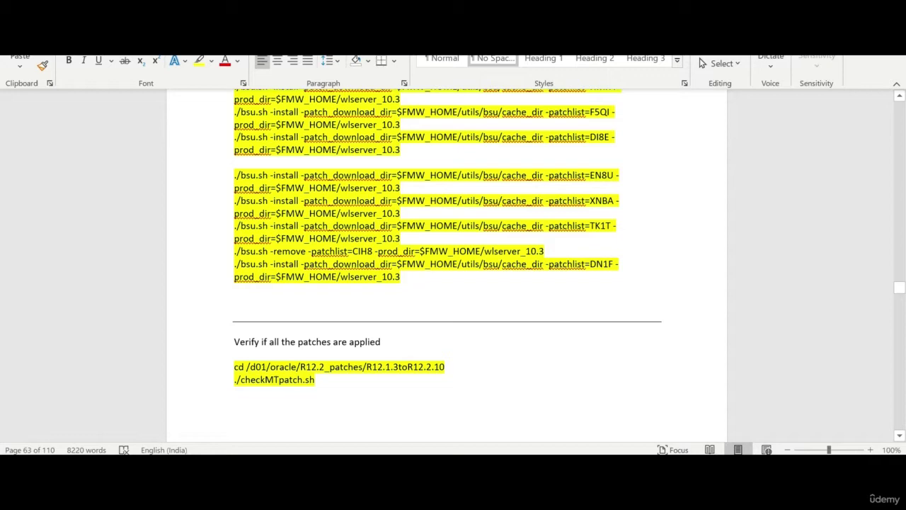
scroll(162, 314, down, 2)
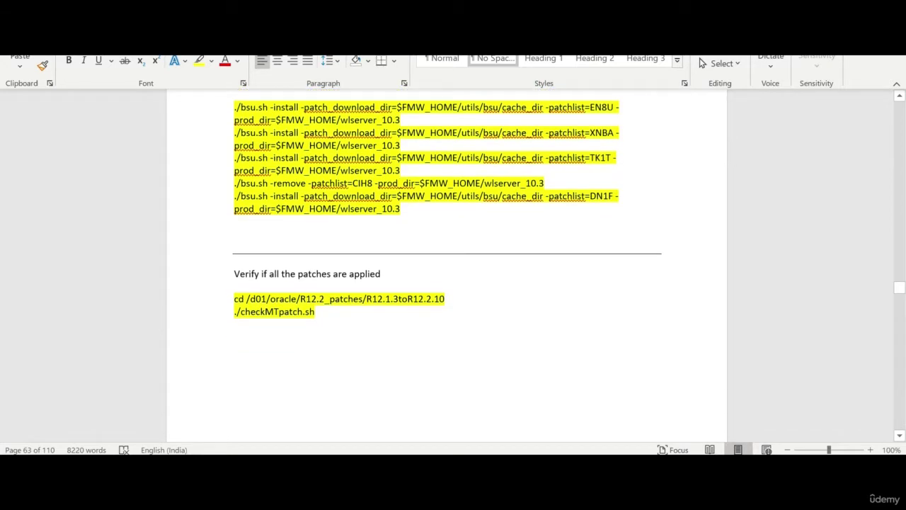
scroll(326, 310, down, 13)
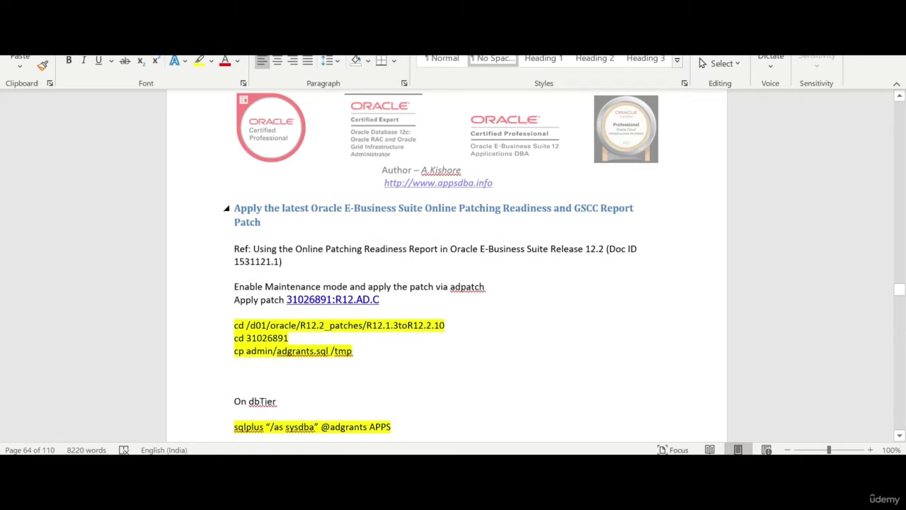
scroll(446, 265, down, 3)
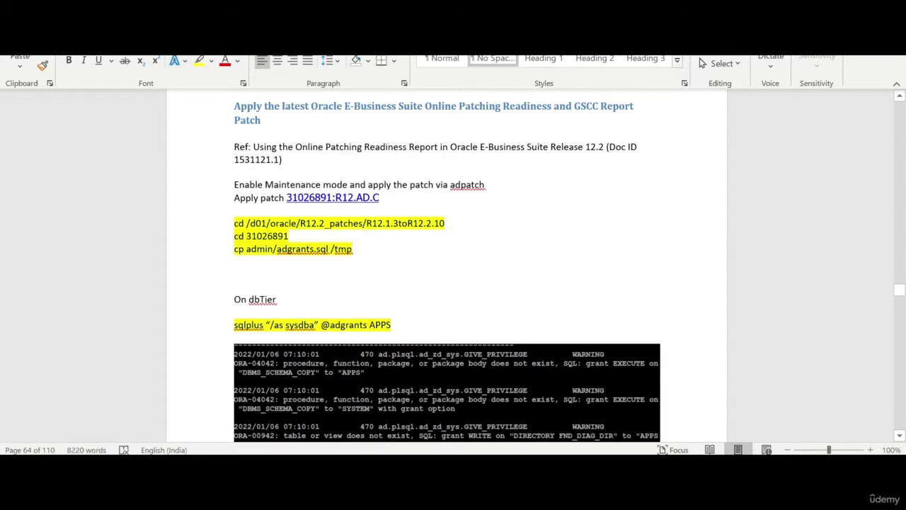
scroll(447, 267, down, 2)
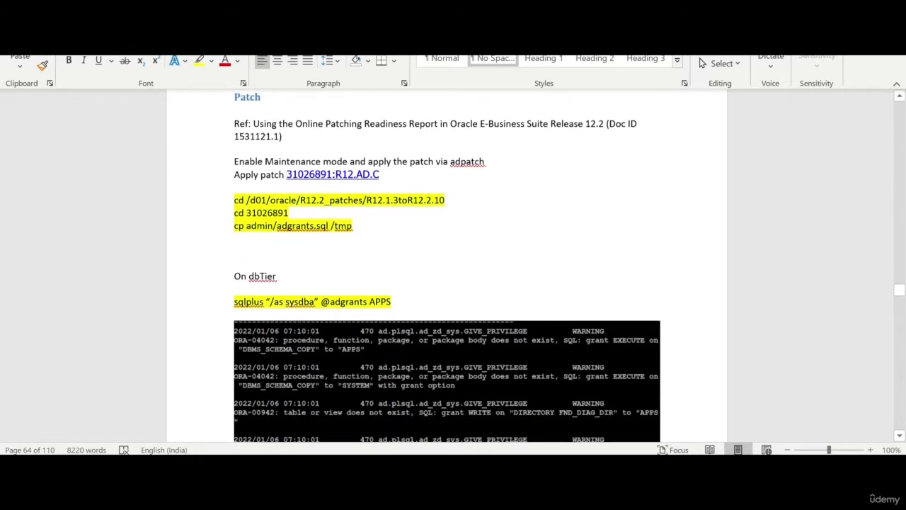
click(201, 260)
key(ctrl+c)
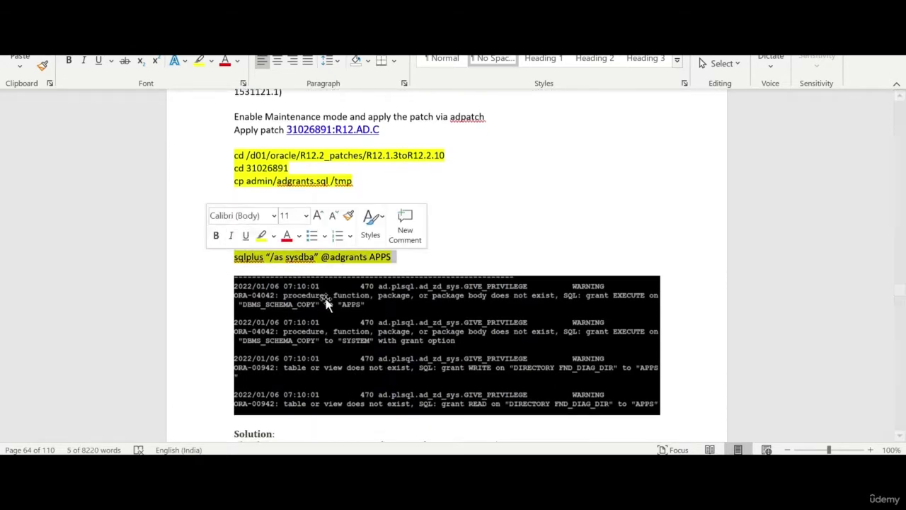
key(alt+Tab)
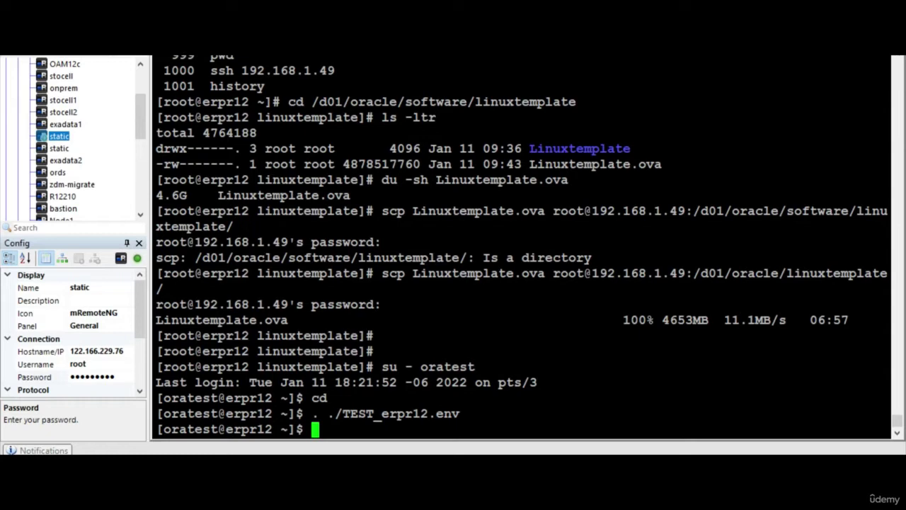
- Change to /tmp and run the pasted sqlplus adgrants command
text(cd /tmp)
key(Return)
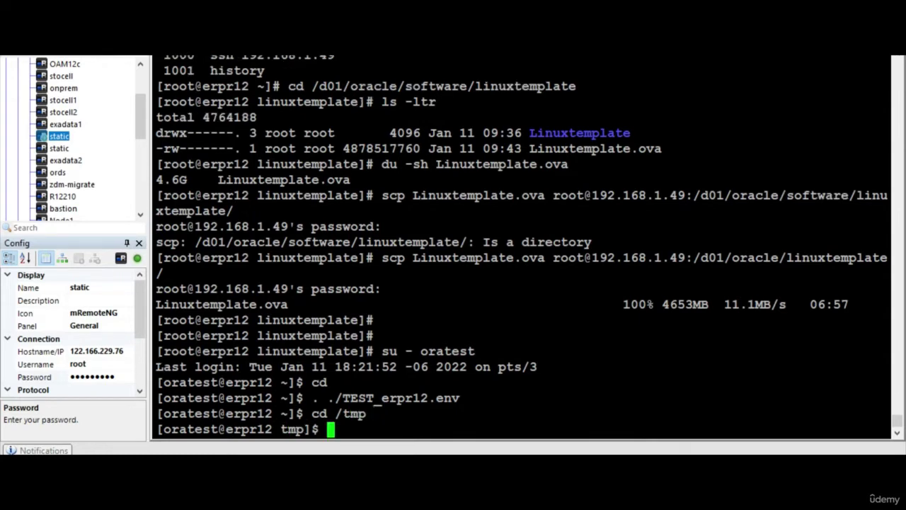
key(shift+Insert)
key(Return)
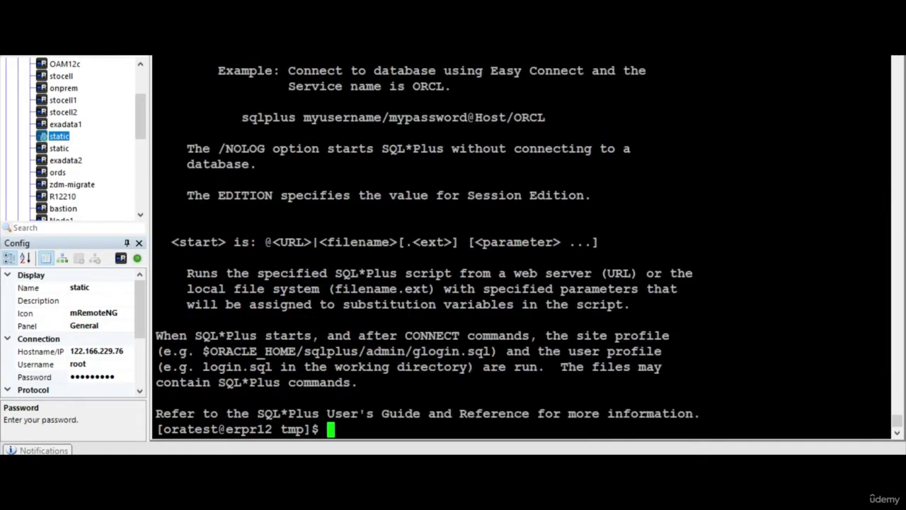
- Recall the command, replace both curly quotes with straight quotes, copy it and rerun adgrants
key(Up)
key(Left)
key(Left)
key(Left)
key(Left)
key(Left)
key(Left)
key(Left)
key(Left)
key(Left)
key(Left)
key(Left)
key(Left)
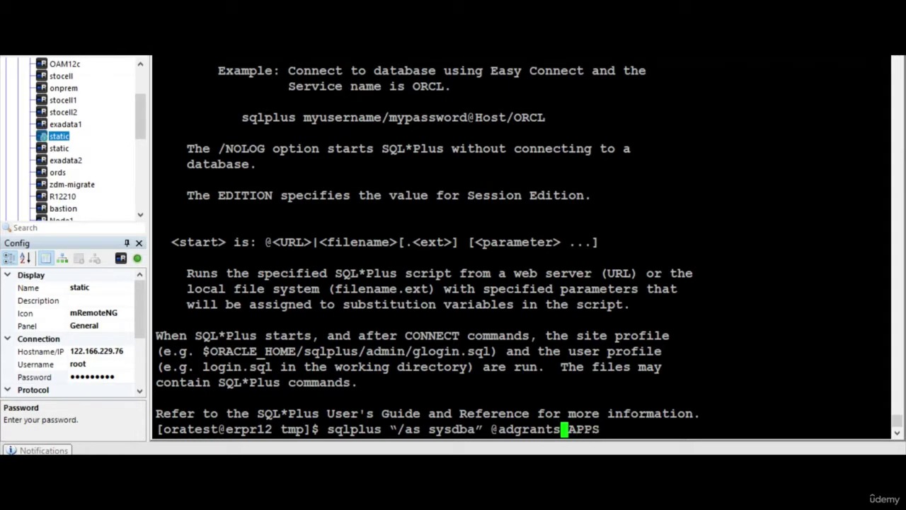
key(Left)
key(Left)
key(Left)
key(BackSpace)
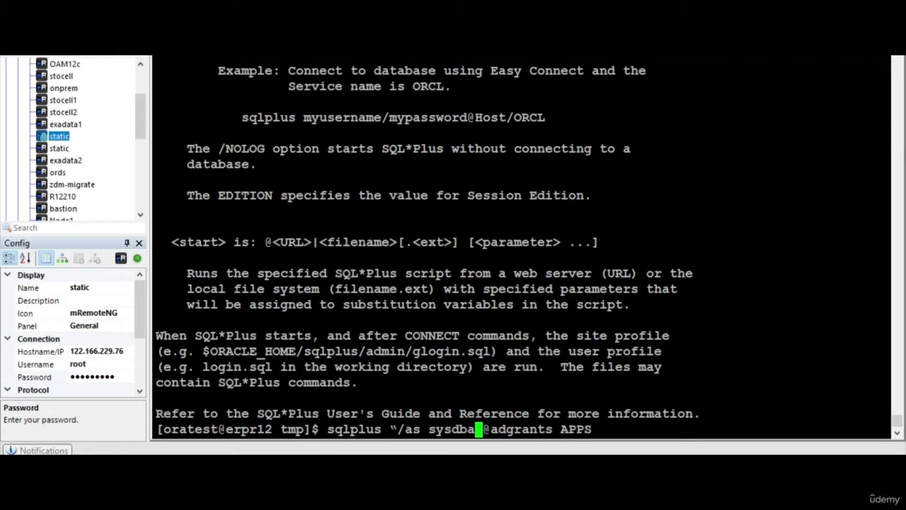
text(")
key(Left)
key(Left)
key(Left)
key(Left)
key(Left)
key(Left)
key(Left)
key(Left)
key(Left)
key(Left)
key(Left)
key(BackSpace)
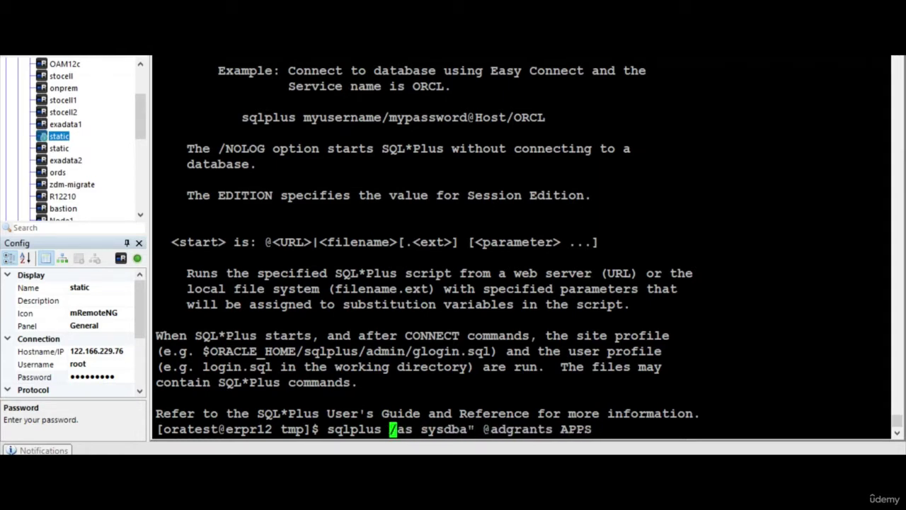
text(")
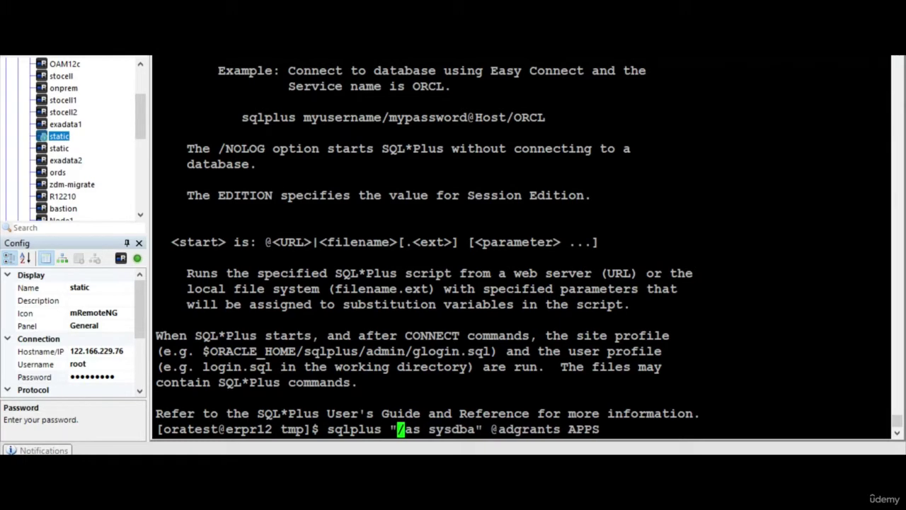
drag(320, 429, 887, 429)
key(Return)
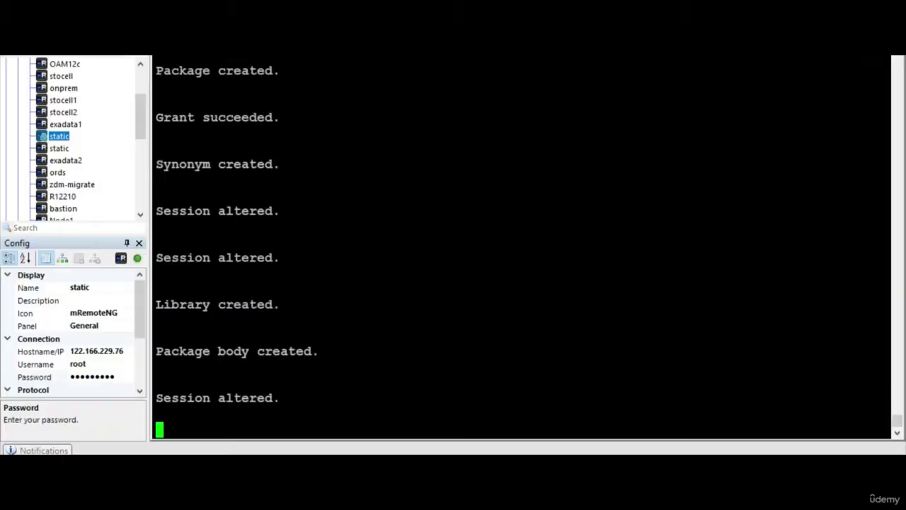
- Paste the straight-quote sqlplus command over the guide's original adgrants line
key(alt+Tab)
click(216, 244)
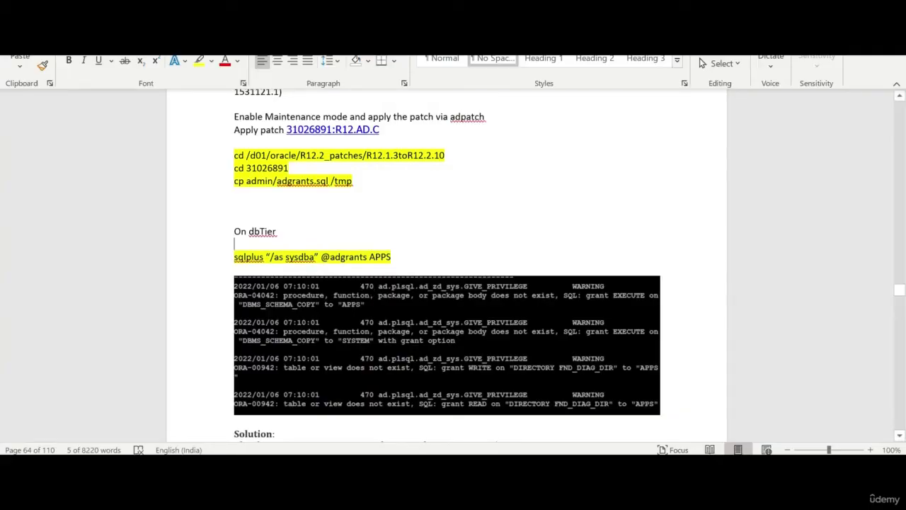
click(216, 257)
key(ctrl+v)
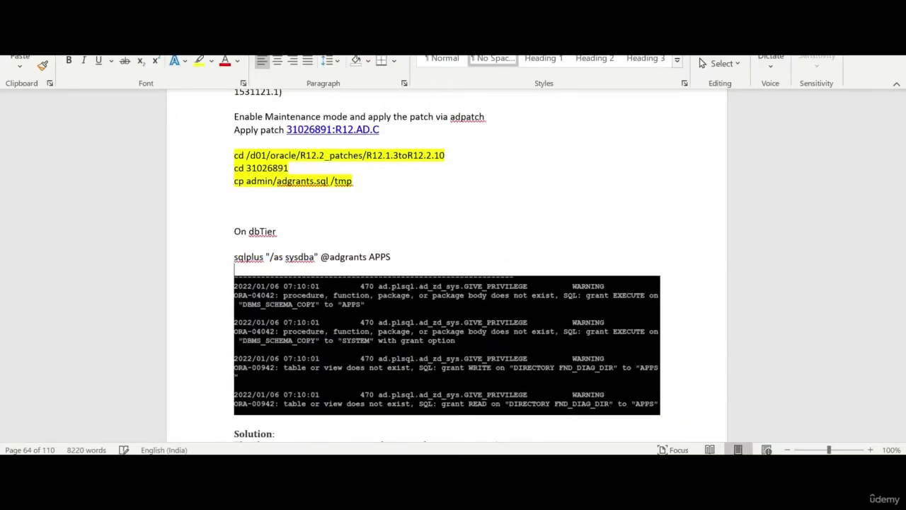
- Highlight the corrected line yellow and select the adpatch command paragraph
click(209, 262)
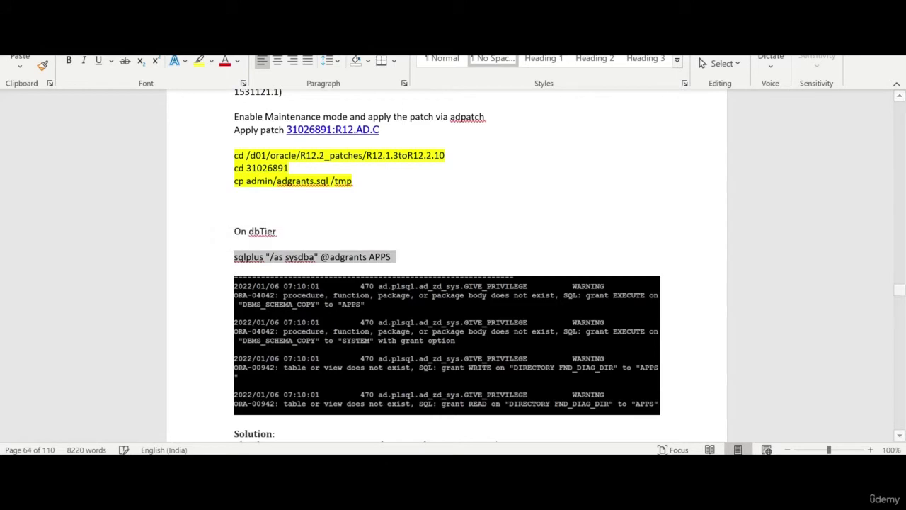
click(199, 61)
click(460, 257)
scroll(510, 295, down, 4)
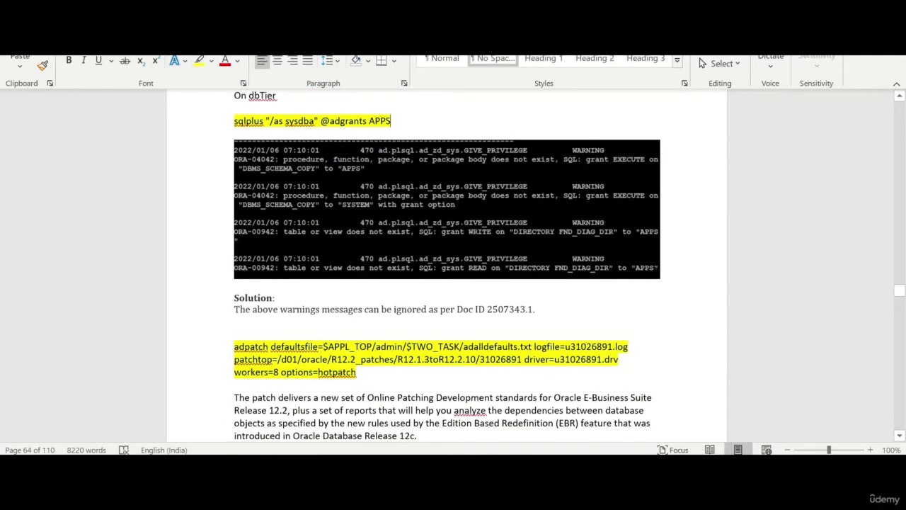
drag(358, 372, 224, 348)
key(ctrl+c)
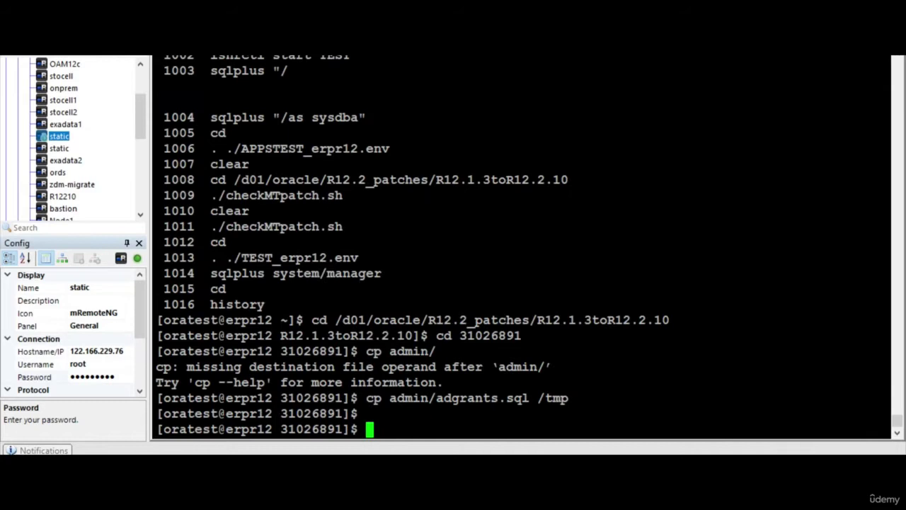
- Return to the home directory and source the APPSTEST_erpr12.env environment file
text(cd)
key(Return)
text(. ./A)
key(Tab)
key(Return)
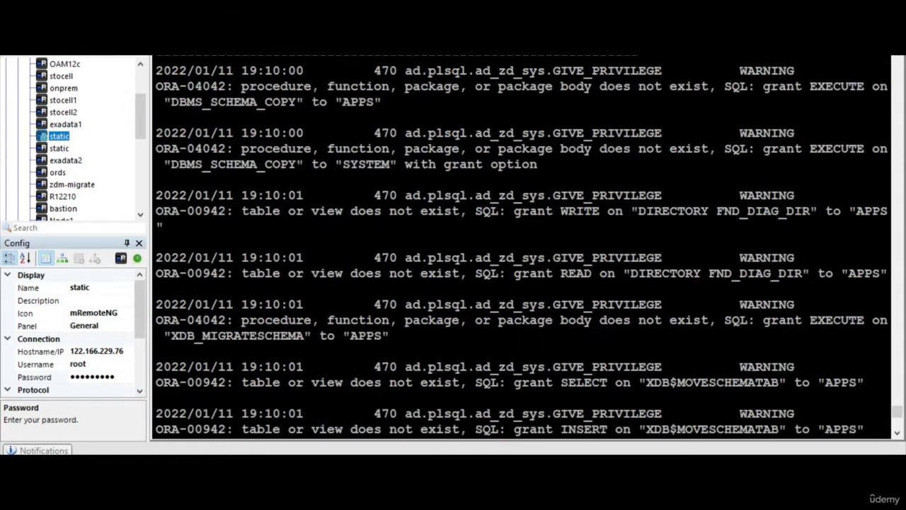
- Start adpatch for patch 31026891 from the pasted command and submit the SYSTEM password
scroll(521, 248, up, 4)
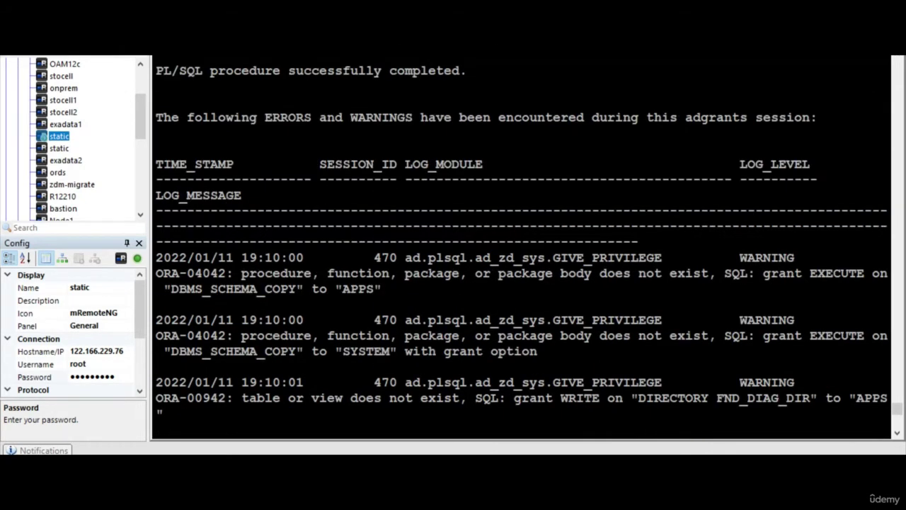
scroll(521, 247, down, 10)
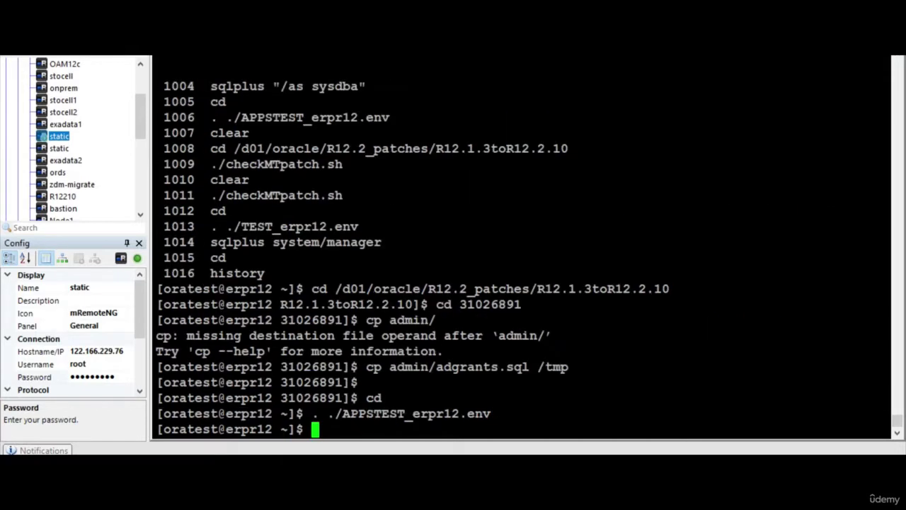
key(shift+Insert)
key(Return)
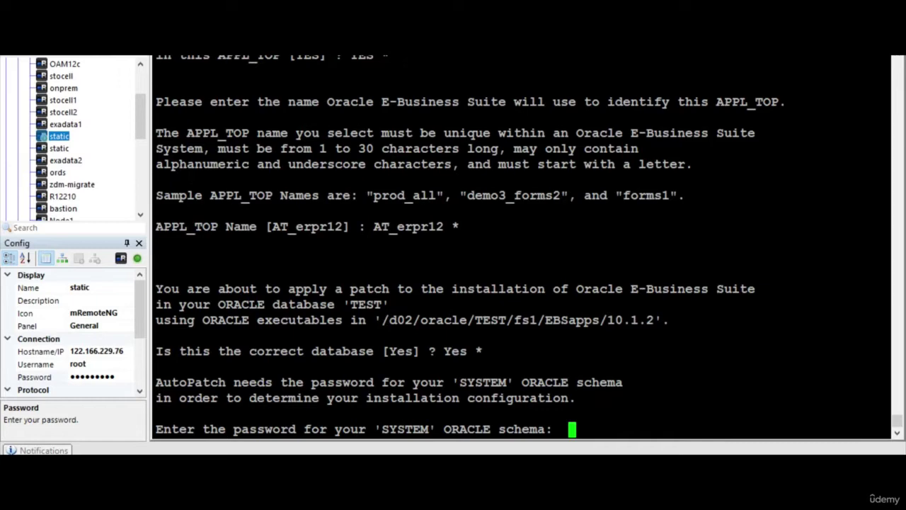
key(Return)
key(Return)
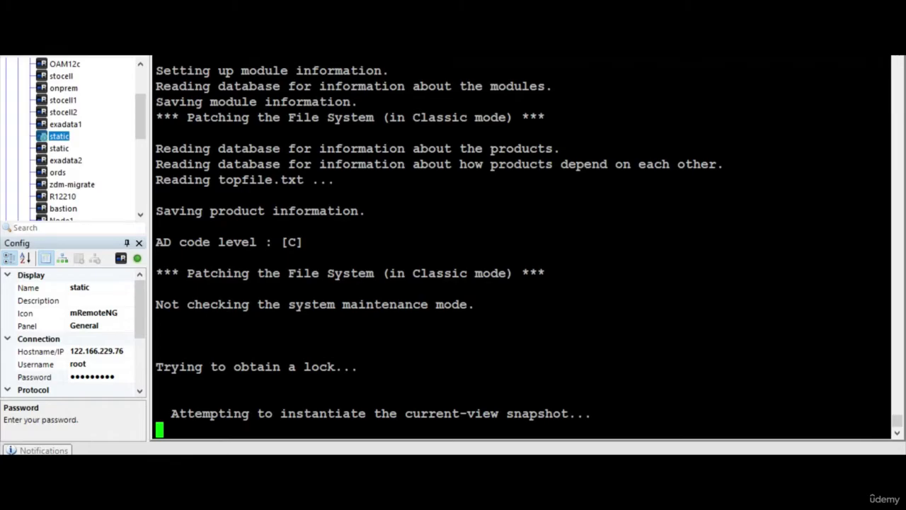
- Scroll through the Word guide's data dictionary corruption section and back up to Step 1
key(alt+Tab)
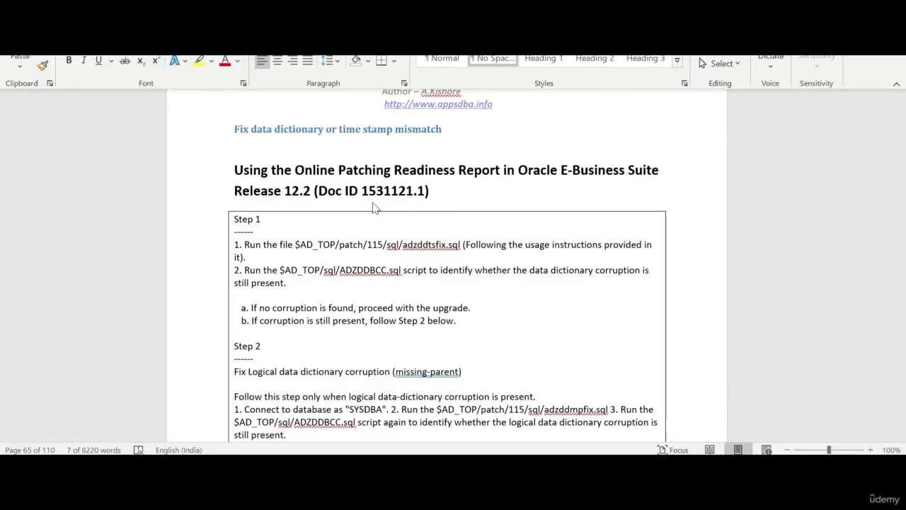
scroll(479, 184, down, 2)
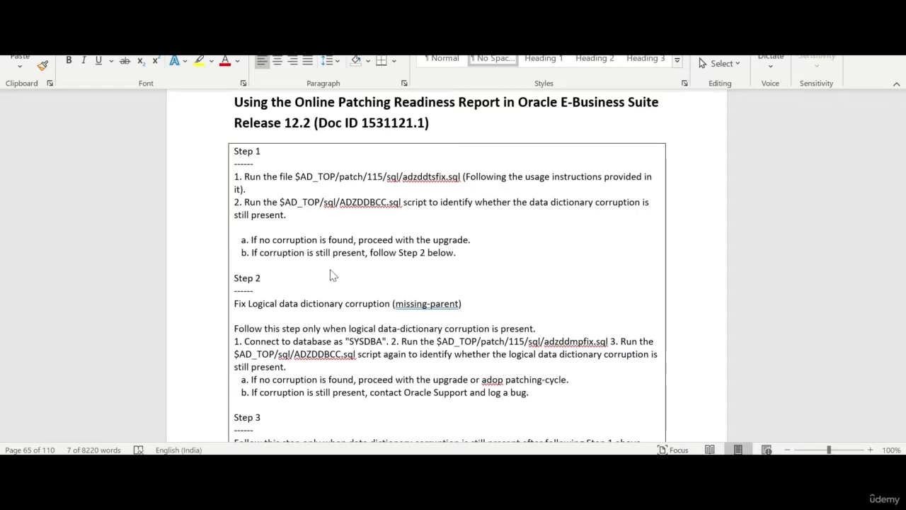
scroll(393, 335, down, 2)
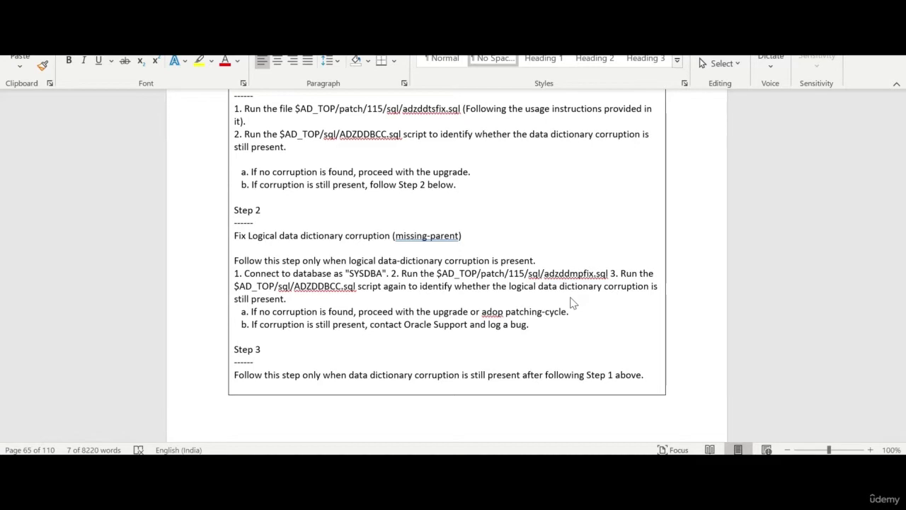
scroll(573, 303, down, 15)
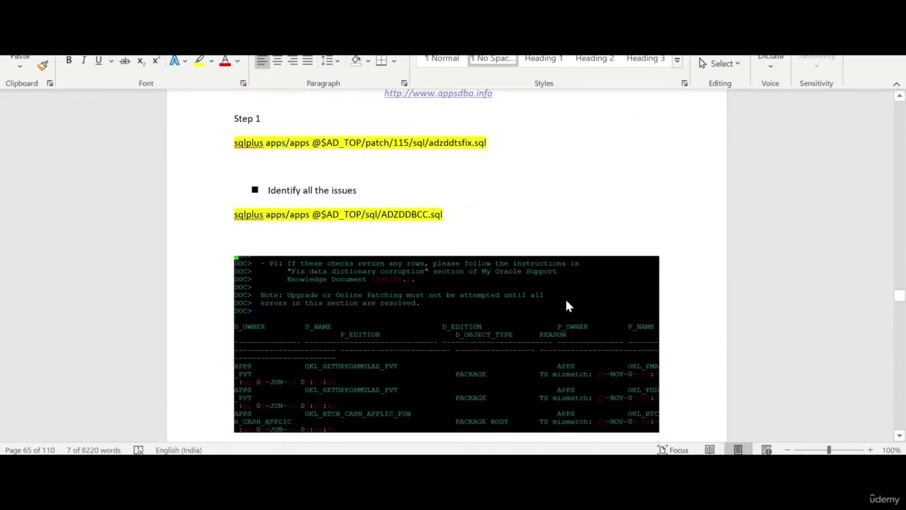
scroll(504, 265, up, 4)
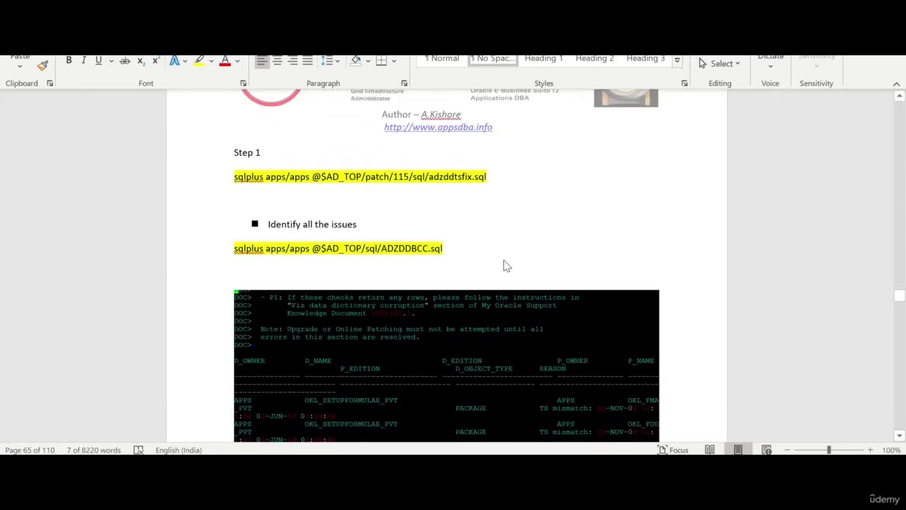
scroll(504, 265, down, 8)
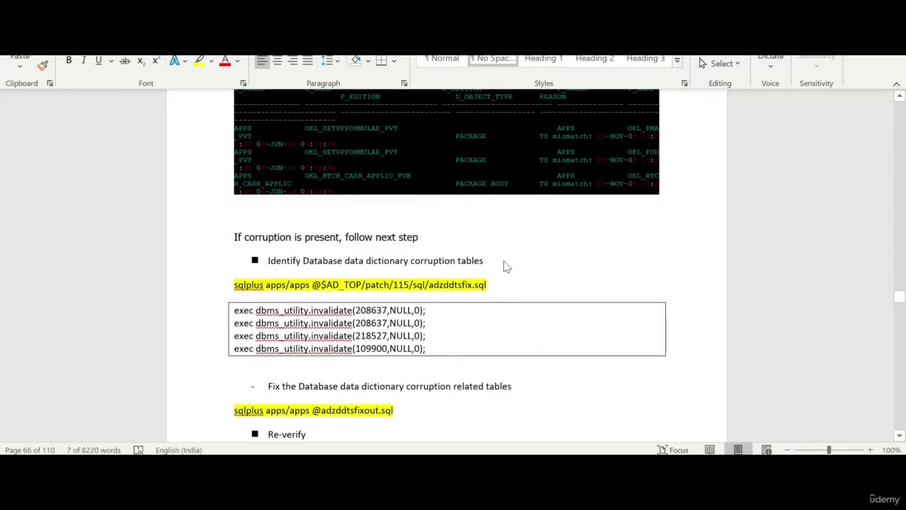
scroll(505, 265, up, 12)
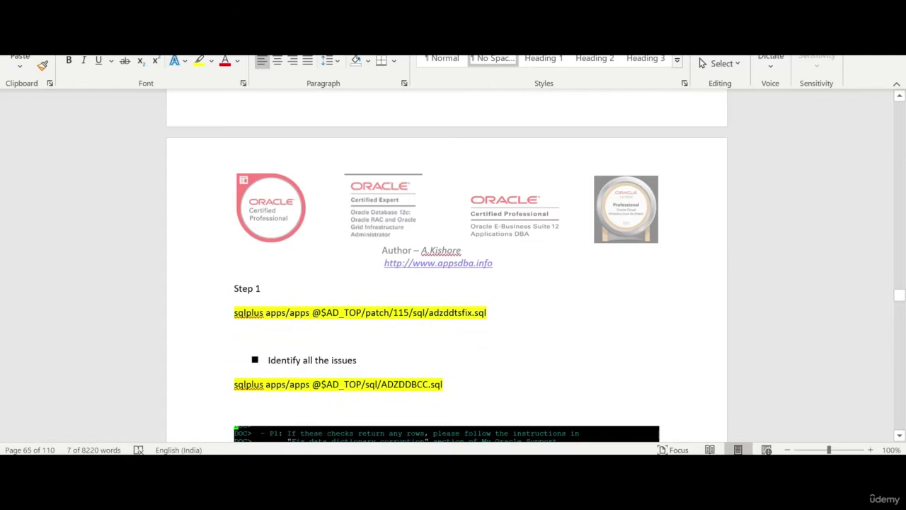
- Copy the Step 1 adzddtsfix.sql sqlplus line and execute it at the server shell prompt
key(alt+Tab)
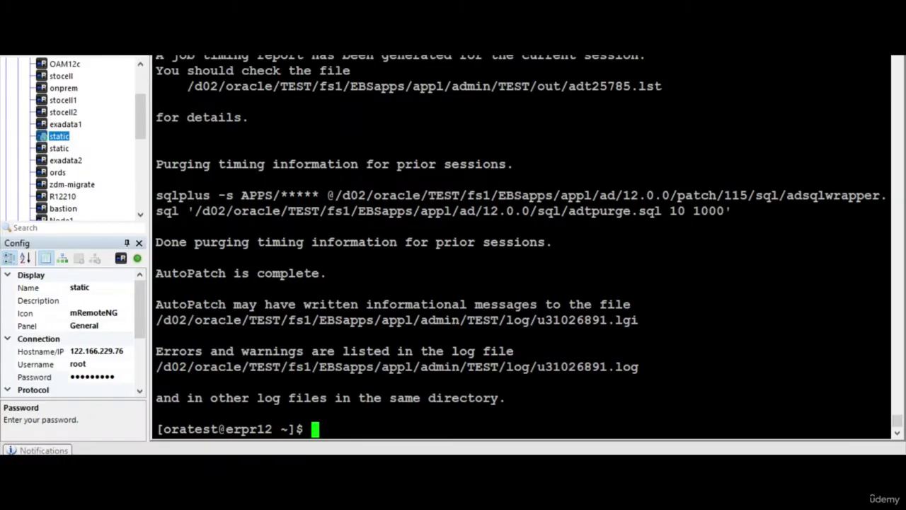
key(alt+Tab)
scroll(387, 251, up, 1)
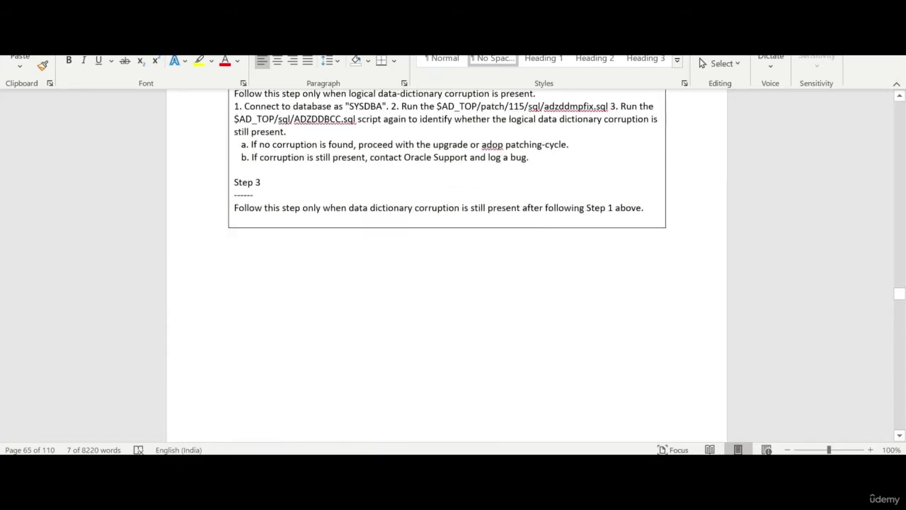
scroll(382, 251, up, 4)
scroll(383, 251, down, 10)
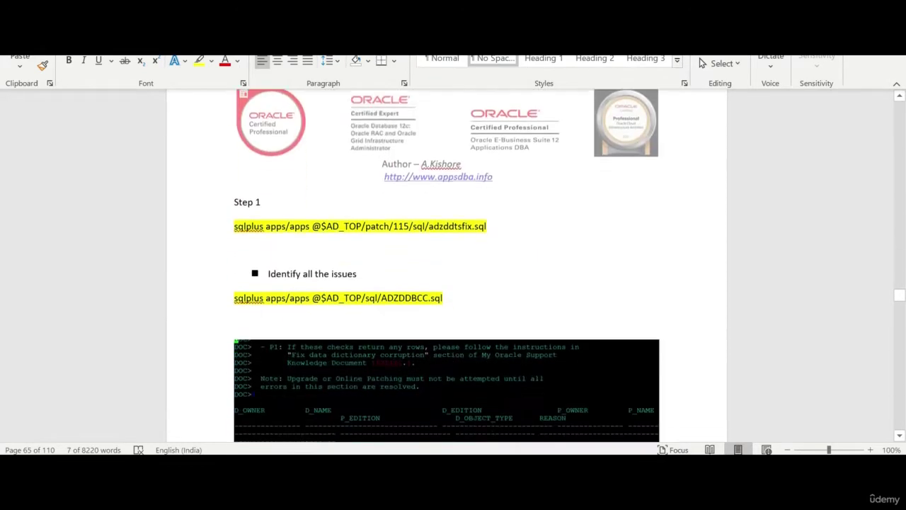
scroll(200, 226, down, 1)
click(204, 213)
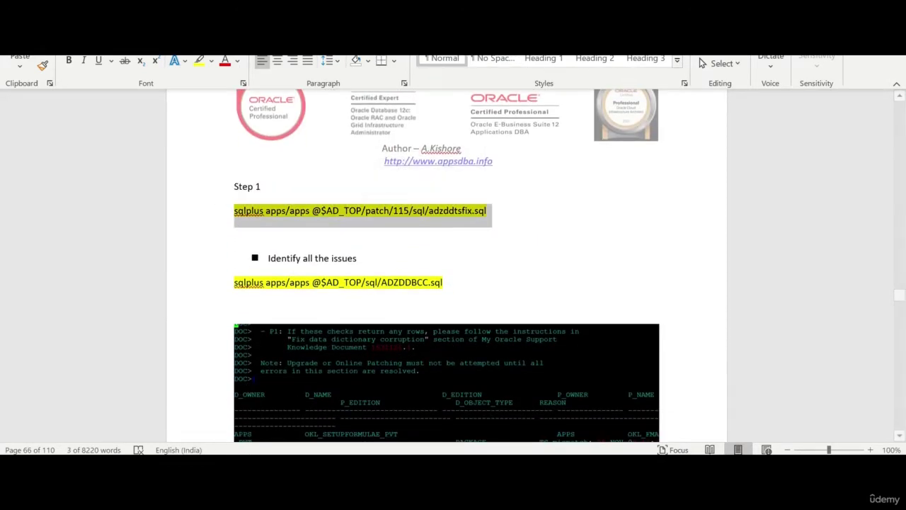
key(ctrl+c)
key(alt+Tab)
key(shift+Insert)
key(Return)
- Run the ADZDDBCC.sql dictionary check and scroll back through its section-by-section results
click(197, 287)
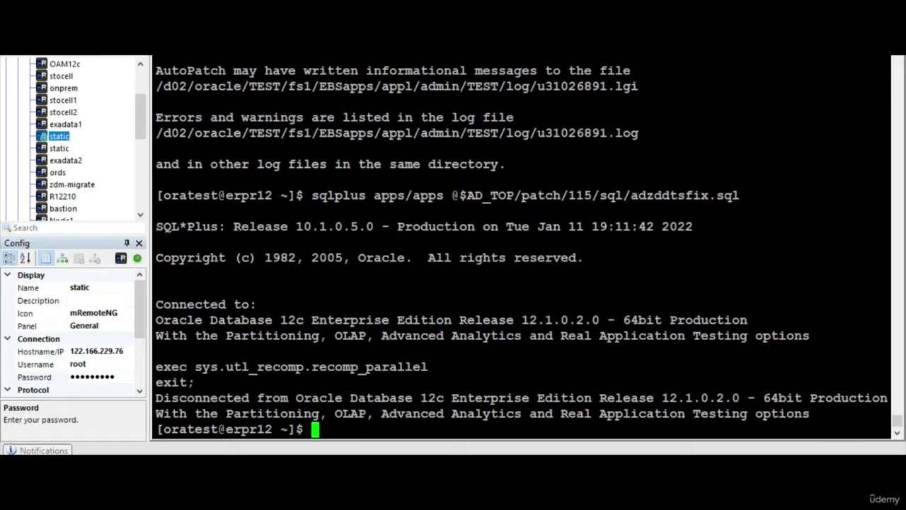
key(shift+Insert)
key(Return)
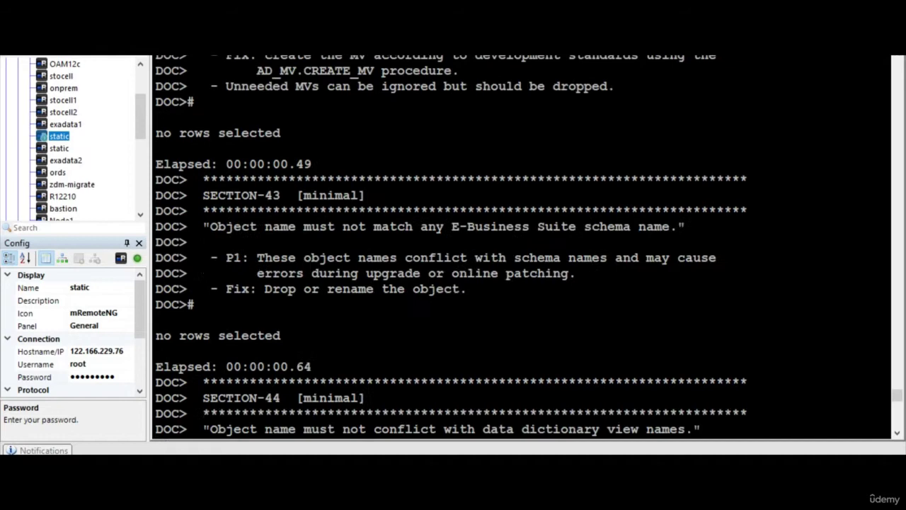
scroll(521, 244, up, 15)
scroll(521, 245, up, 20)
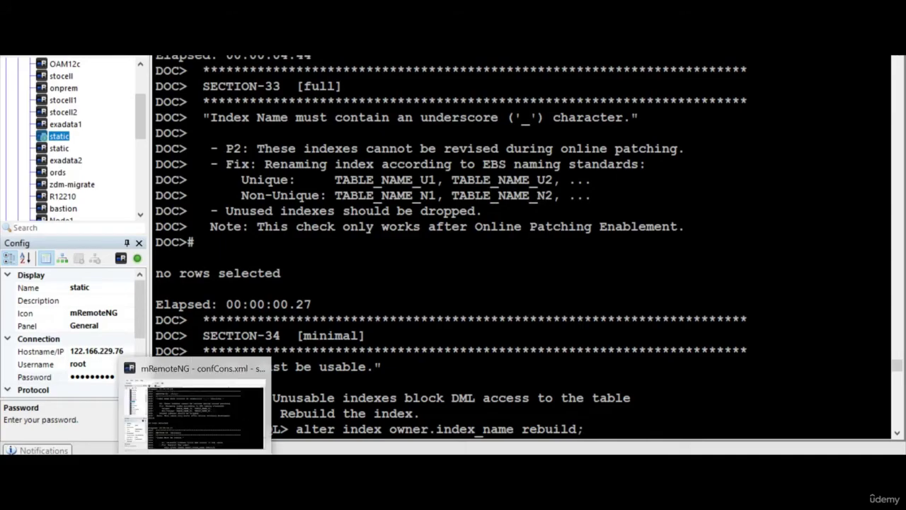
- Run the guide's mkdir and cd commands to create and enter the log directory
key(alt+Tab)
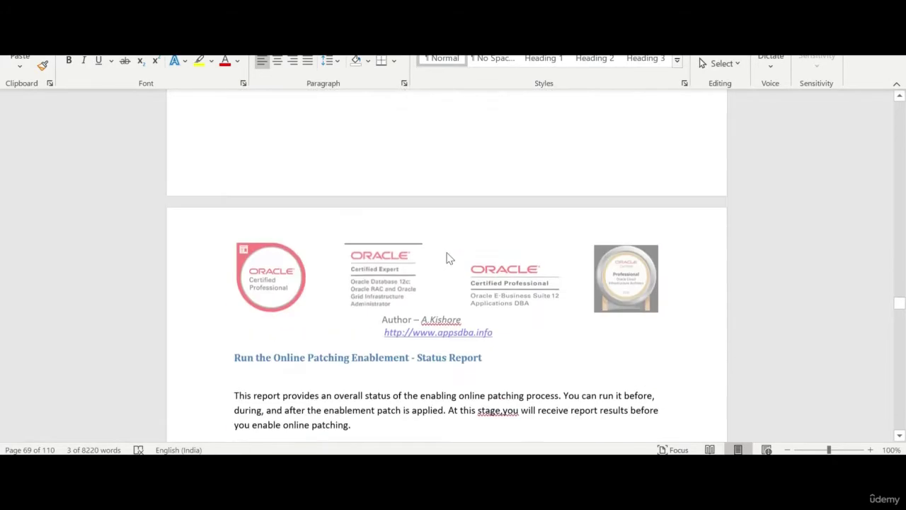
scroll(447, 258, up, 15)
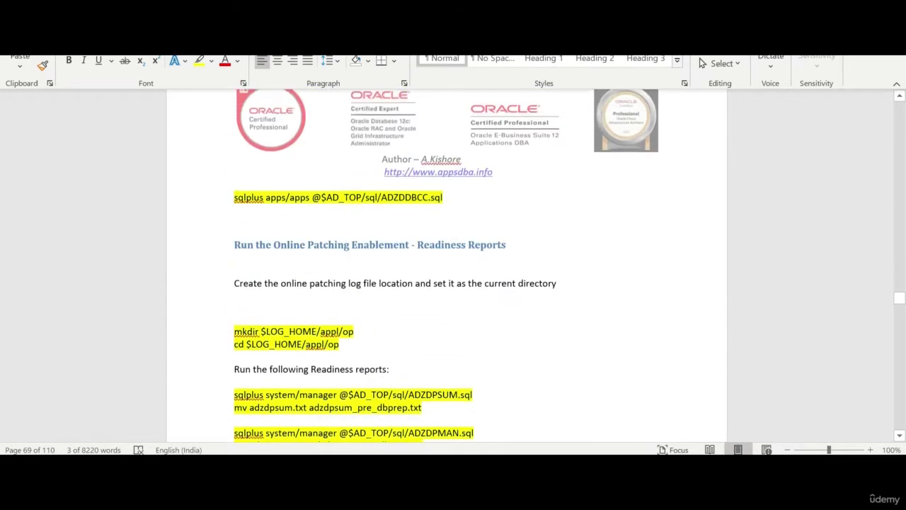
scroll(451, 241, up, 3)
scroll(451, 240, down, 2)
scroll(450, 241, up, 2)
scroll(450, 240, down, 5)
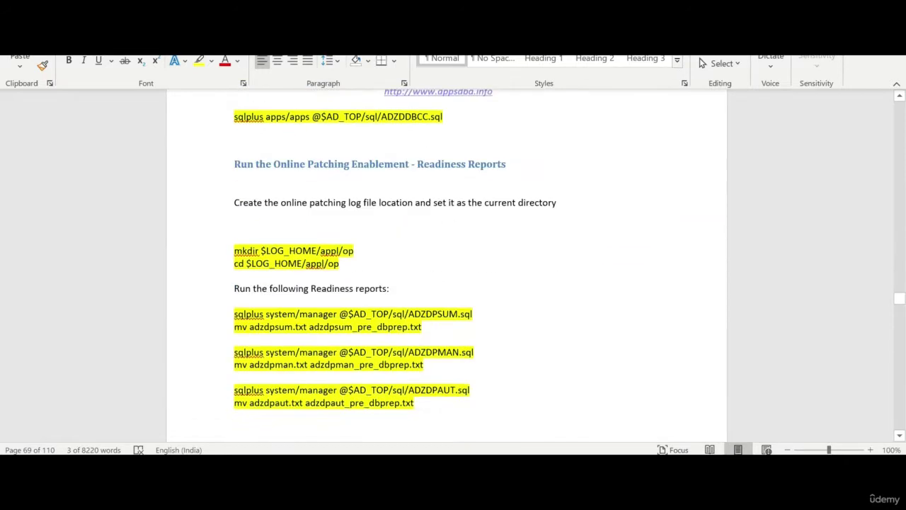
scroll(447, 265, down, 2)
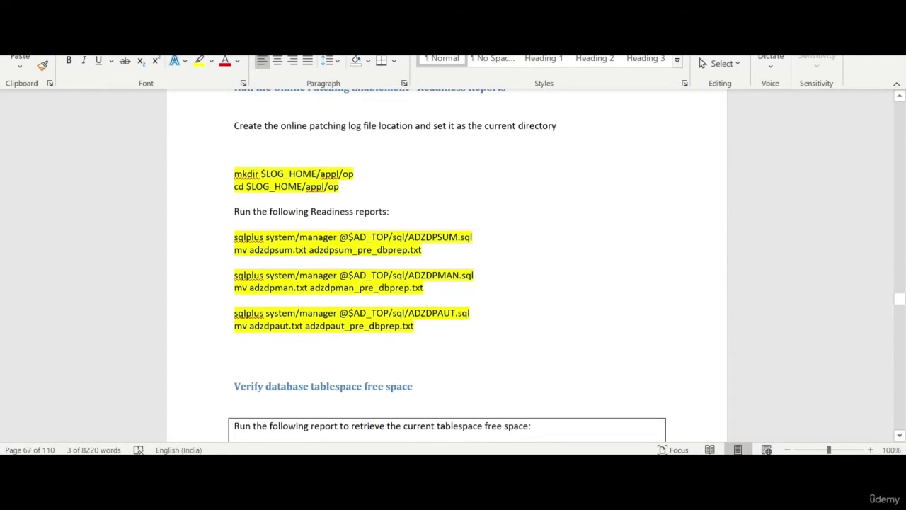
drag(234, 173, 340, 186)
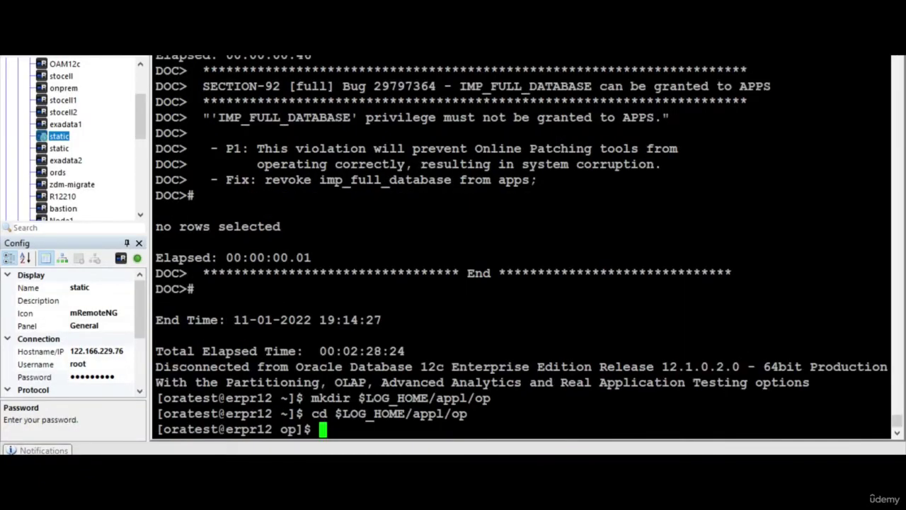
key(Return)
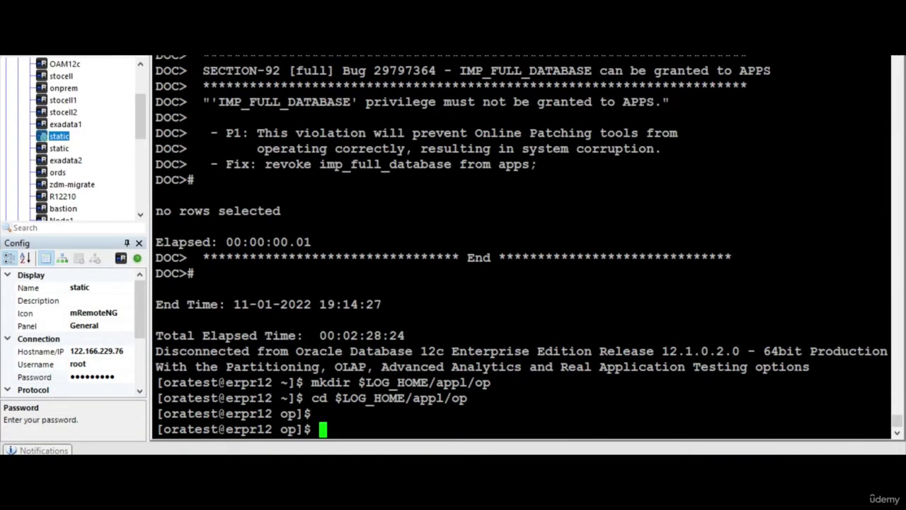
- Copy the ADZDPSUM.sql sqlplus command and run that readiness report on the server
key(alt+Tab)
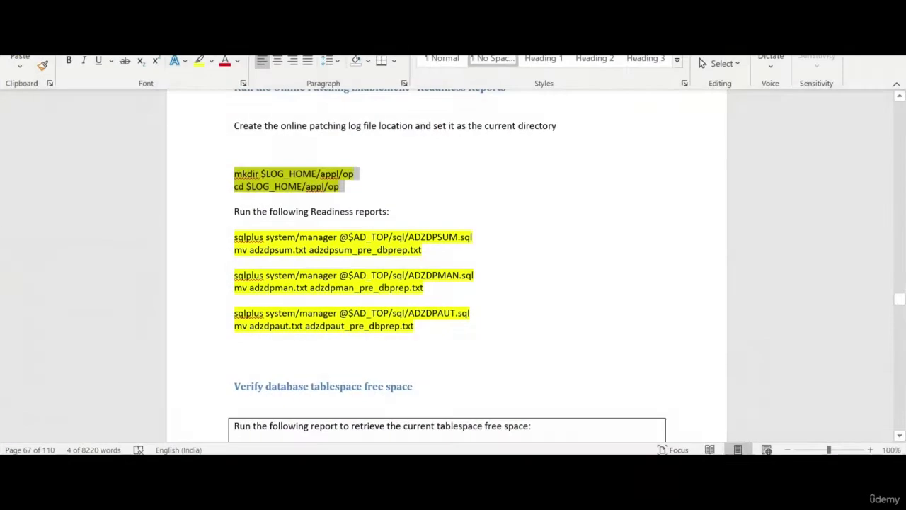
drag(234, 237, 490, 246)
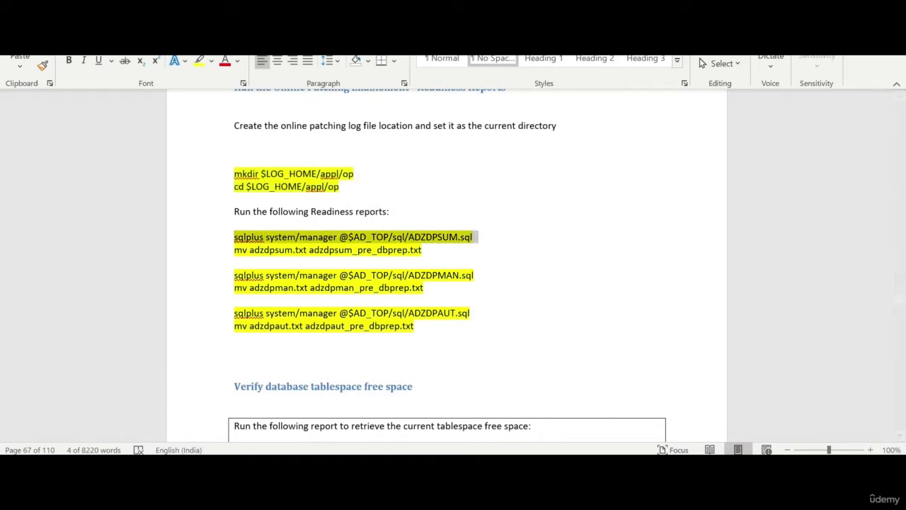
key(ctrl+c)
key(alt+Tab)
key(shift+Insert)
key(Return)
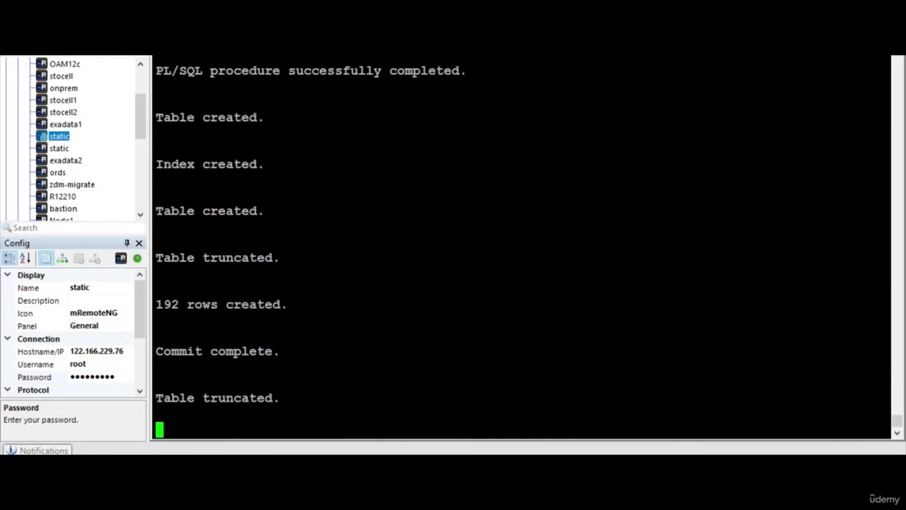
- Select the mv adzdpsum.txt rename command, then the perl adzdreport.pl apps line
key(alt+Tab)
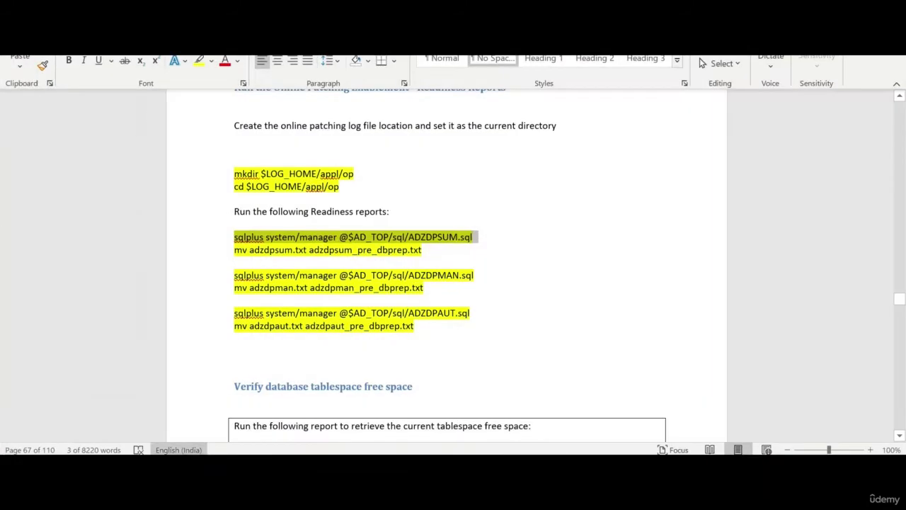
click(218, 251)
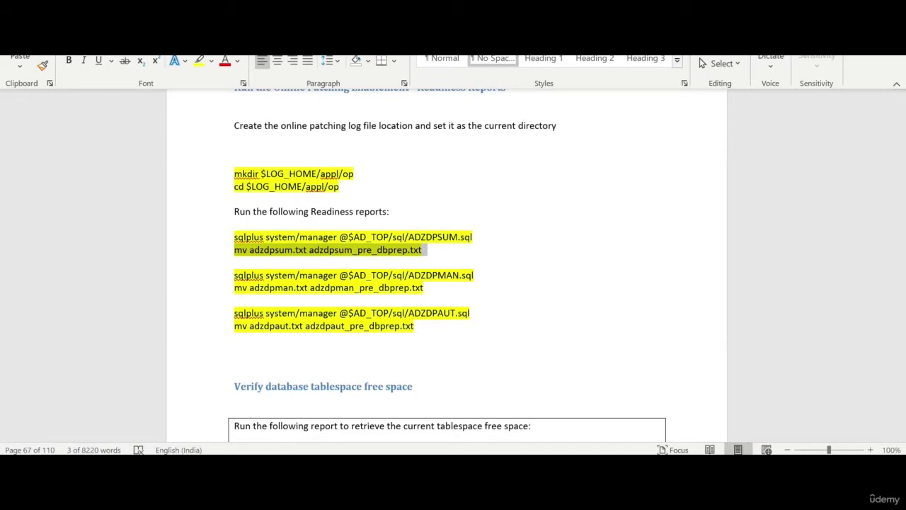
key(alt+Tab)
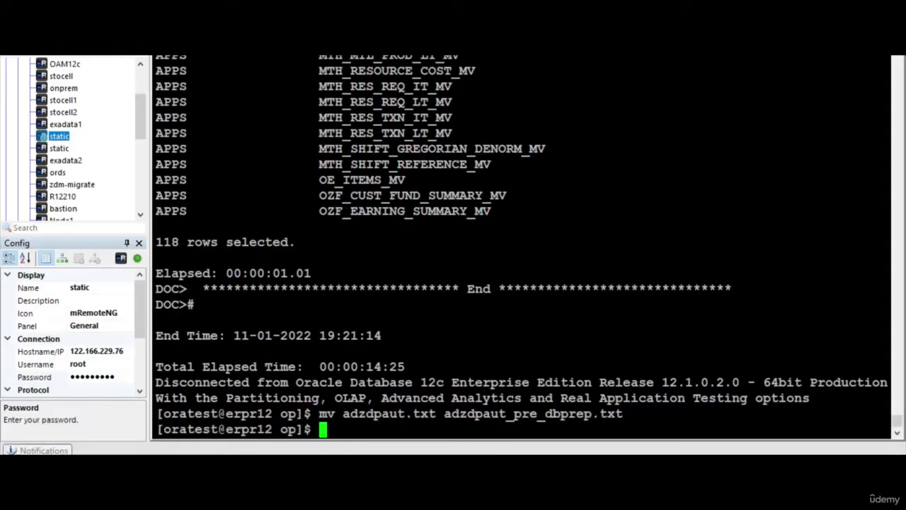
scroll(520, 244, up, 8)
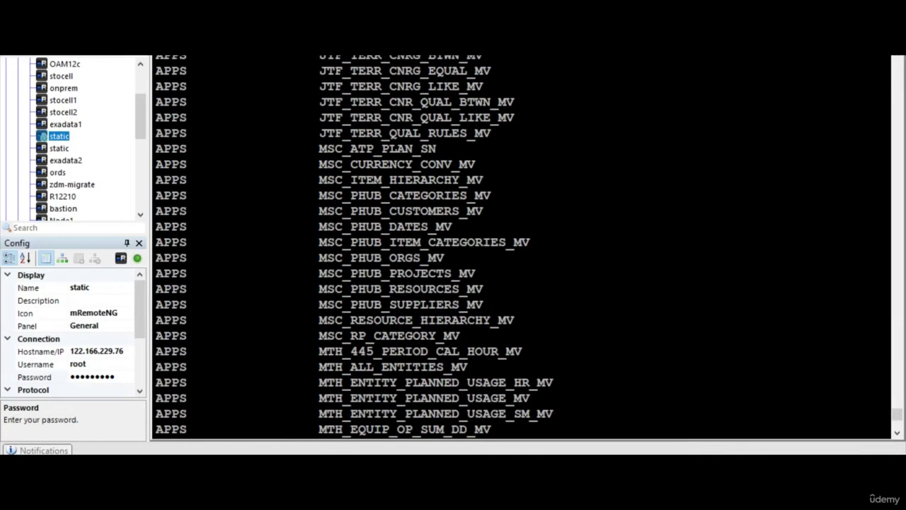
scroll(520, 244, down, 8)
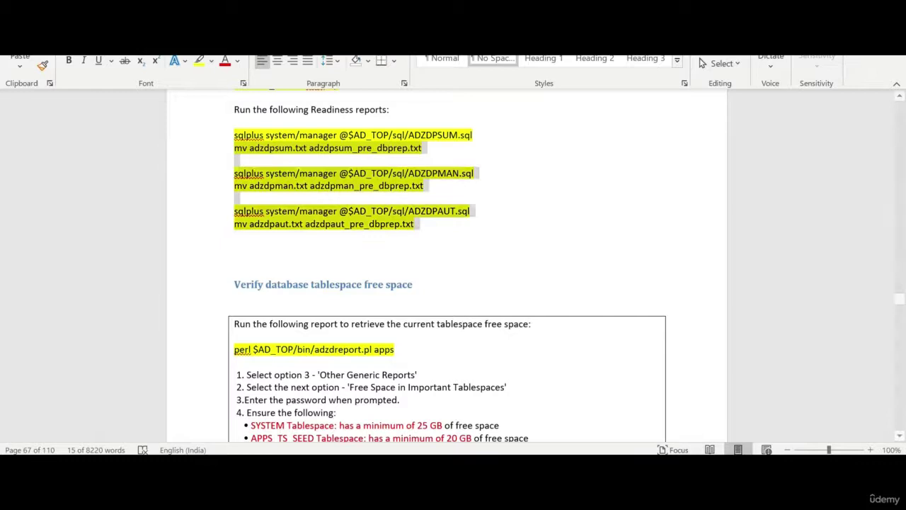
scroll(446, 269, down, 2)
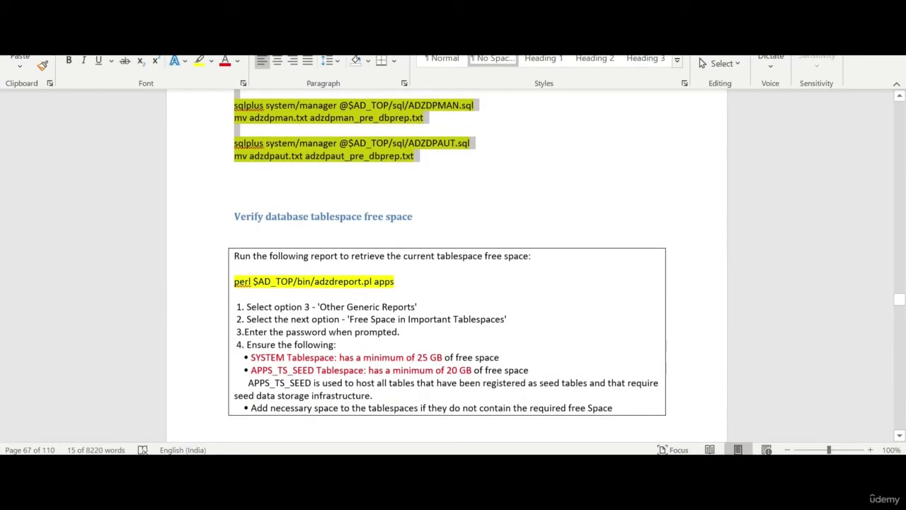
drag(234, 281, 401, 281)
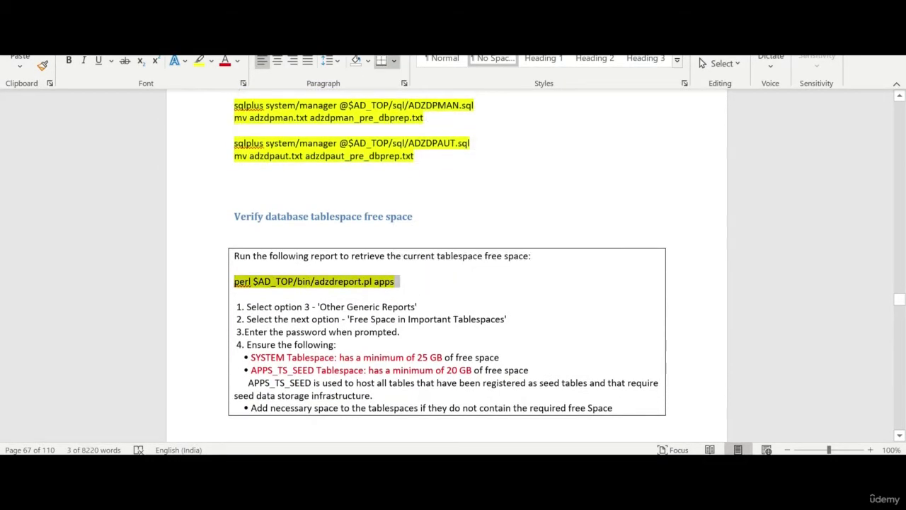
scroll(446, 269, down, 3)
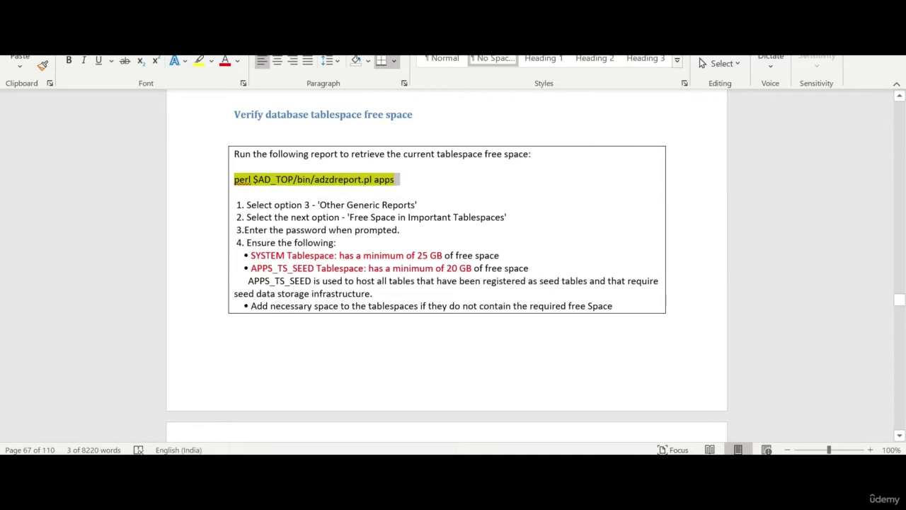
- Run perl adzdreport.pl apps with the APPS password and choose option 3, Other Generic Reports
key(alt+Tab)
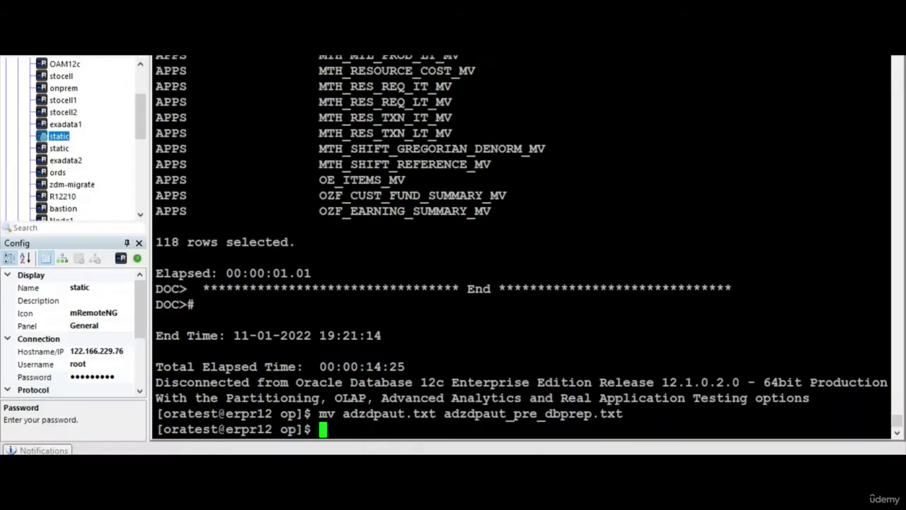
key(shift+Insert)
key(Return)
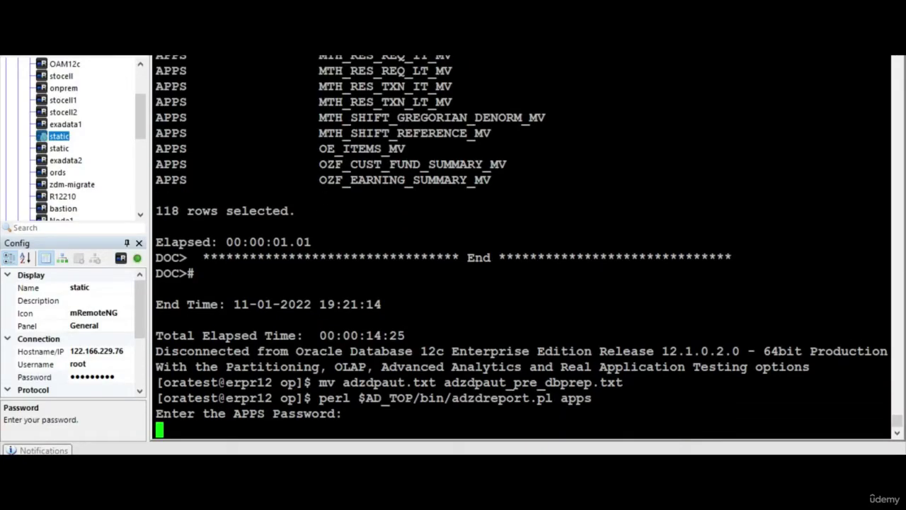
key(Return)
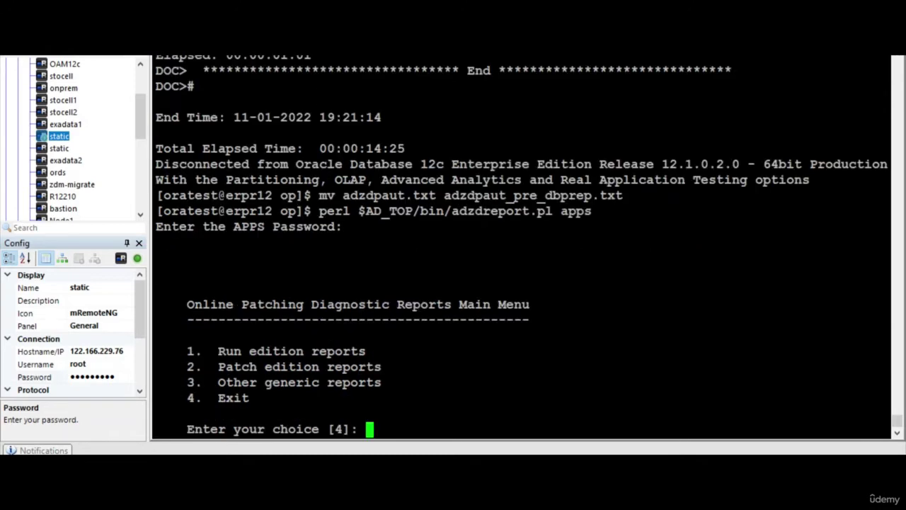
text(3)
key(Return)
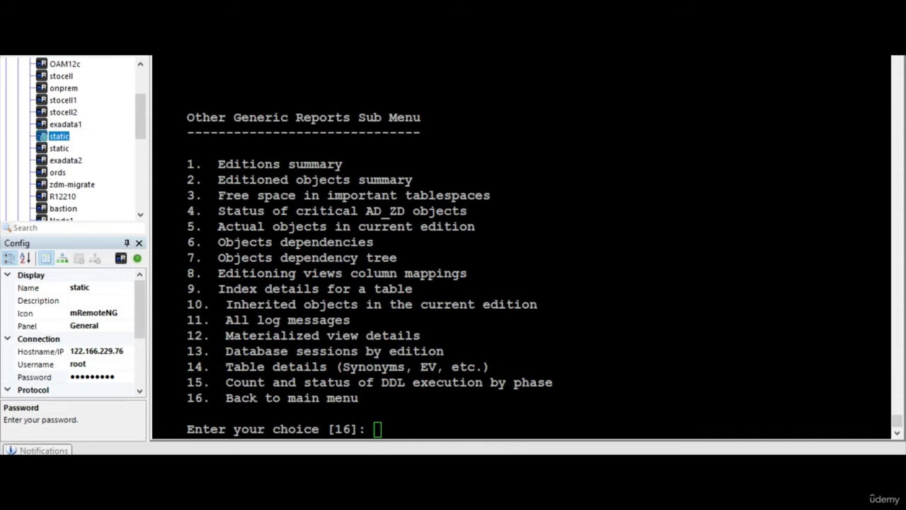
- Choose option 3, free space in important tablespaces, and check the guide's tablespace minimums
key(alt+Tab)
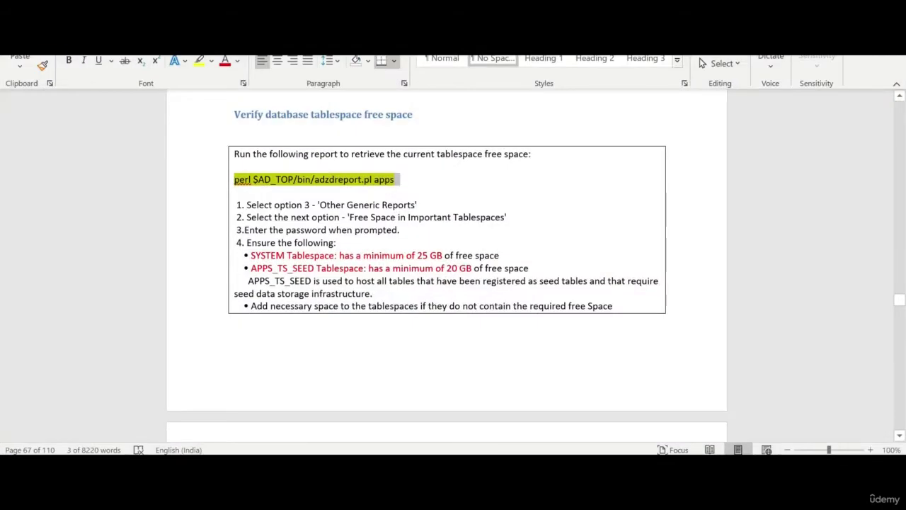
key(alt+Tab)
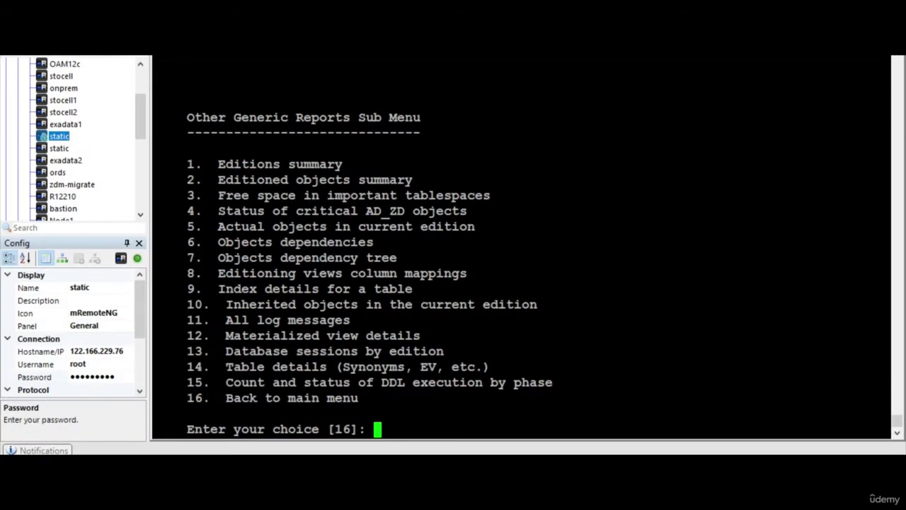
text(3)
key(Return)
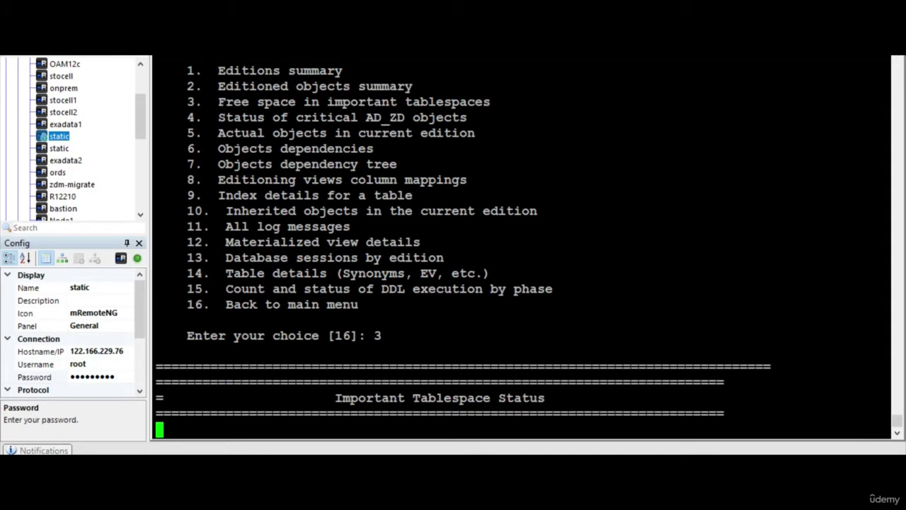
key(alt+Tab)
scroll(445, 269, down, 5)
scroll(446, 269, up, 2)
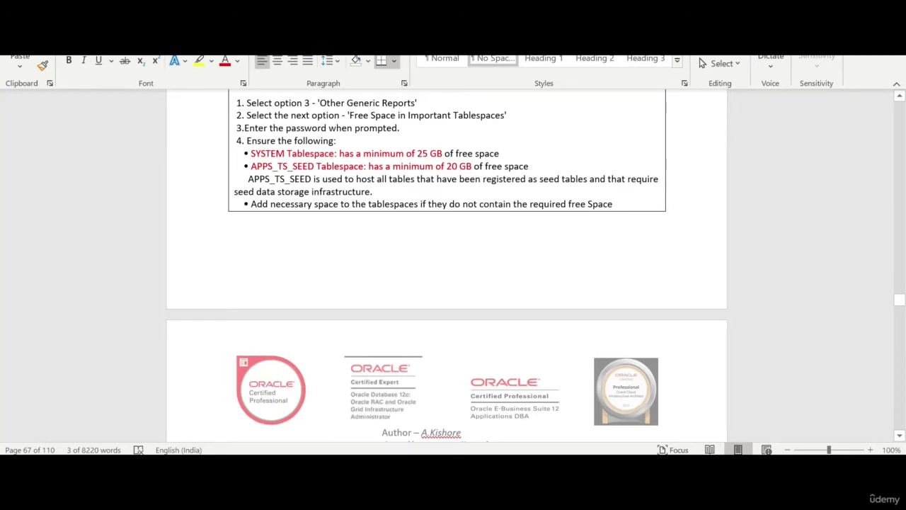
- Select the guide's three ALTER TABLESPACE commands
scroll(469, 191, down, 5)
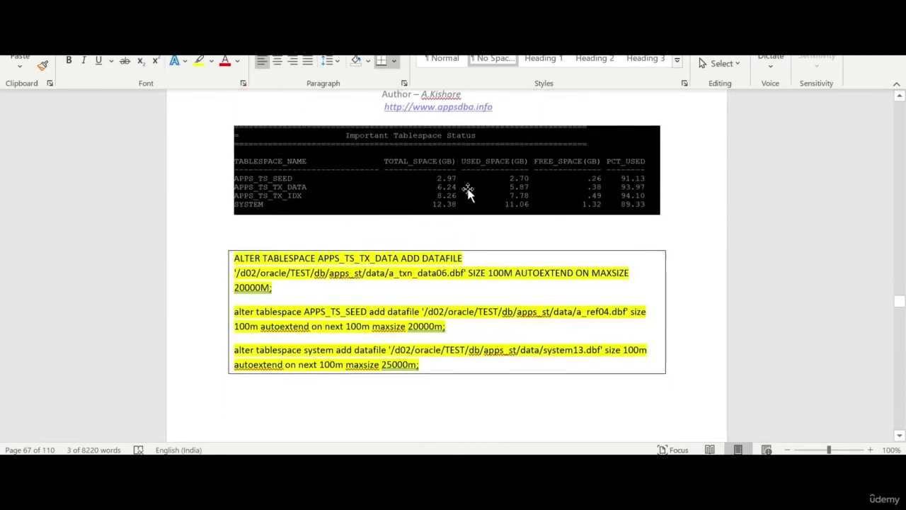
drag(234, 255, 239, 381)
key(alt+Tab)
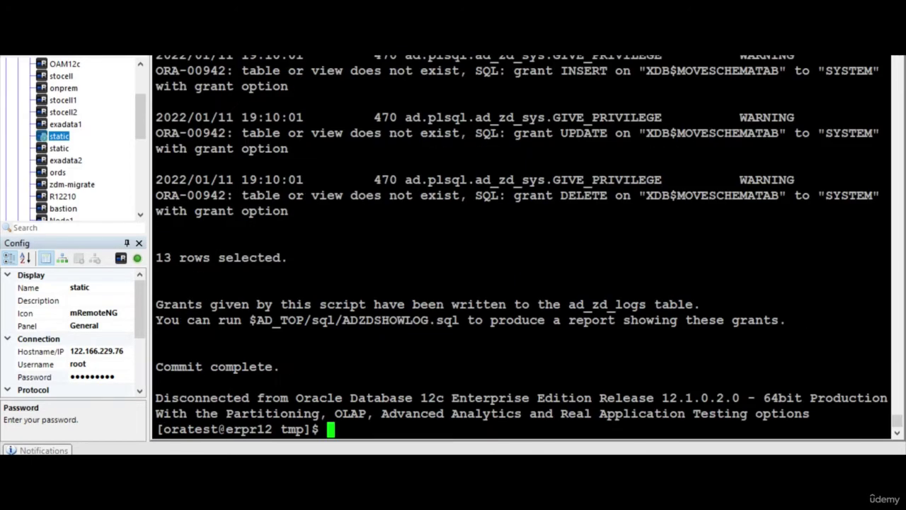
- Review the tablespace report showing SYSTEM 93.36% used, then scroll to the status report section
scroll(521, 244, up, 20)
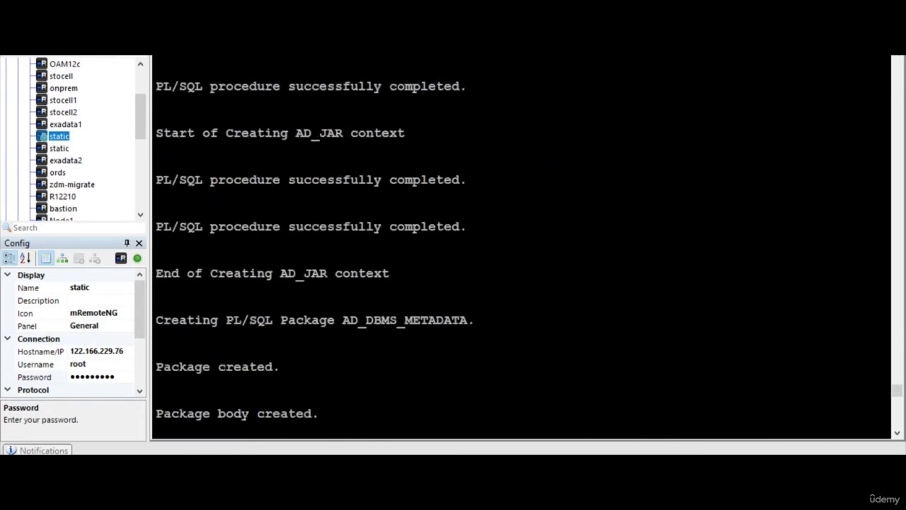
scroll(522, 244, down, 5)
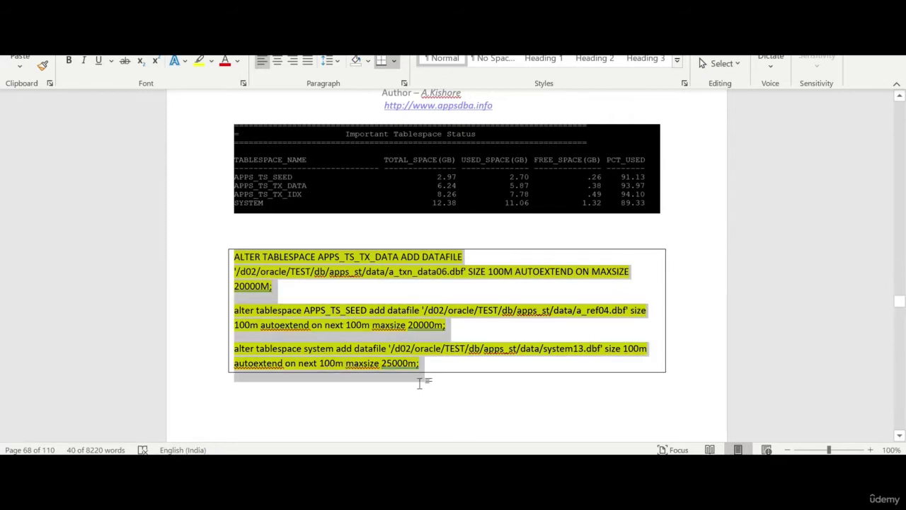
click(419, 383)
scroll(419, 383, down, 10)
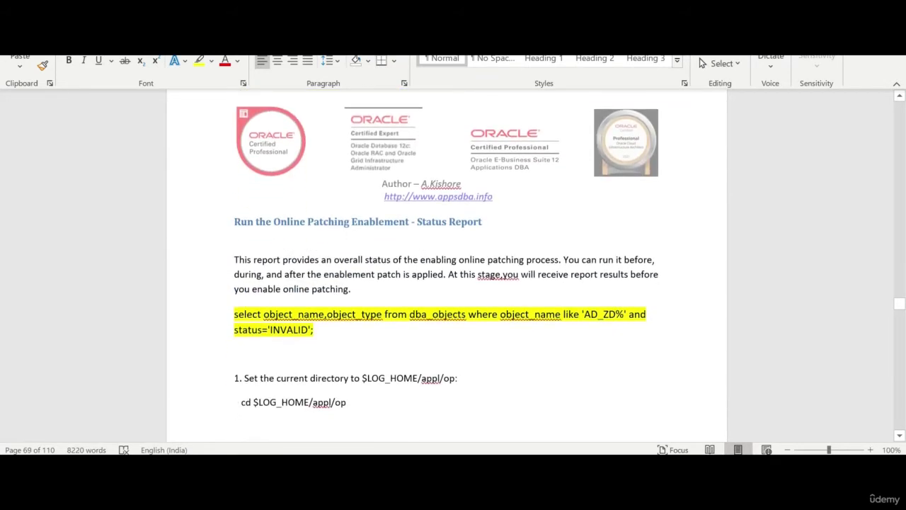
- Exit the diagnostic menus and run the invalid AD_ZD% objects query as apps/apps in SQL*Plus
drag(313, 329, 234, 314)
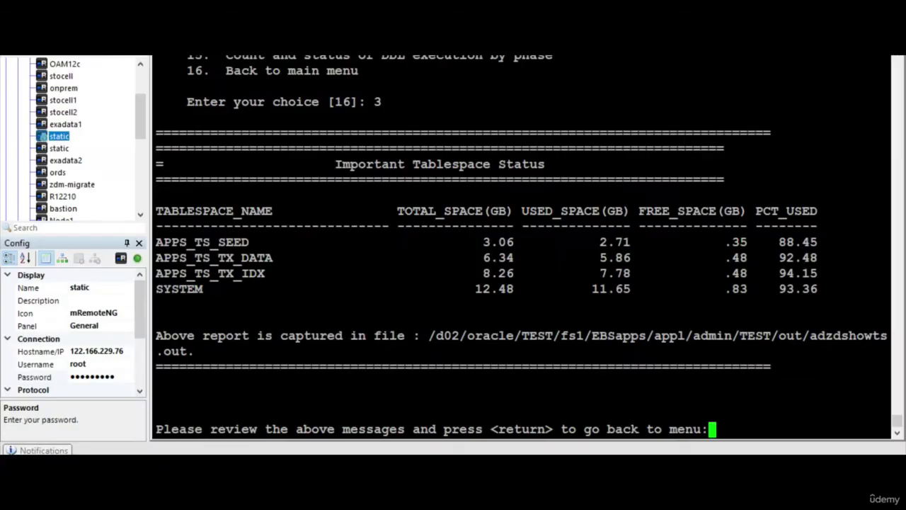
key(Return)
key(Return)
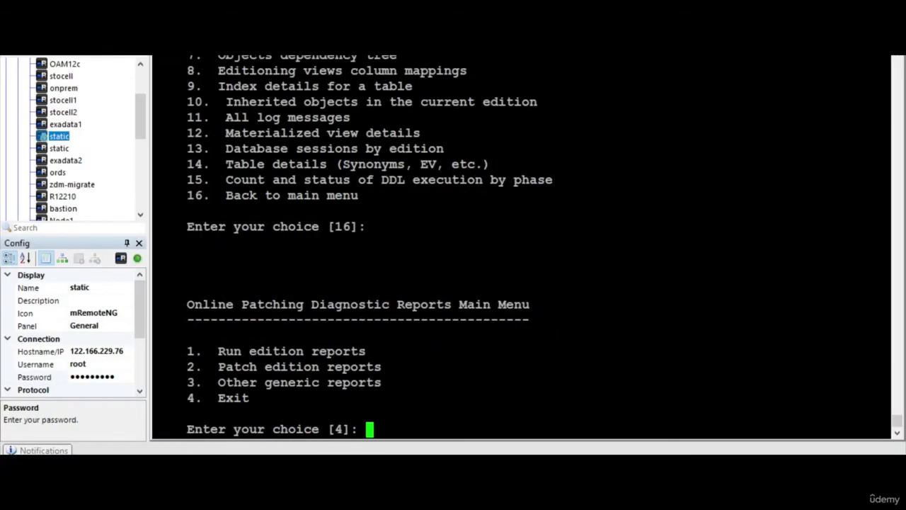
key(Return)
text(sqlp)
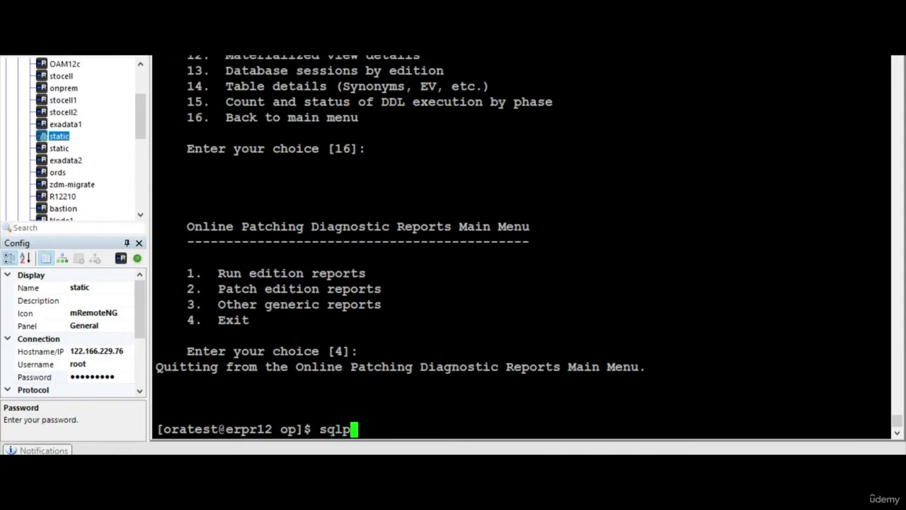
text(lus apps/apps)
key(Return)
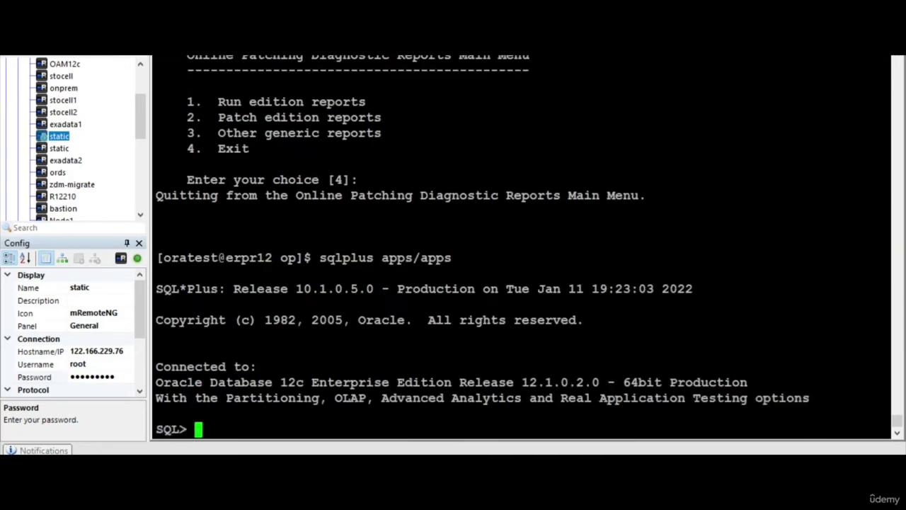
text(select object_name,object_type from dba_objects where object_name like 'AD_ZD%' and status='INVALID';)
key(Return)
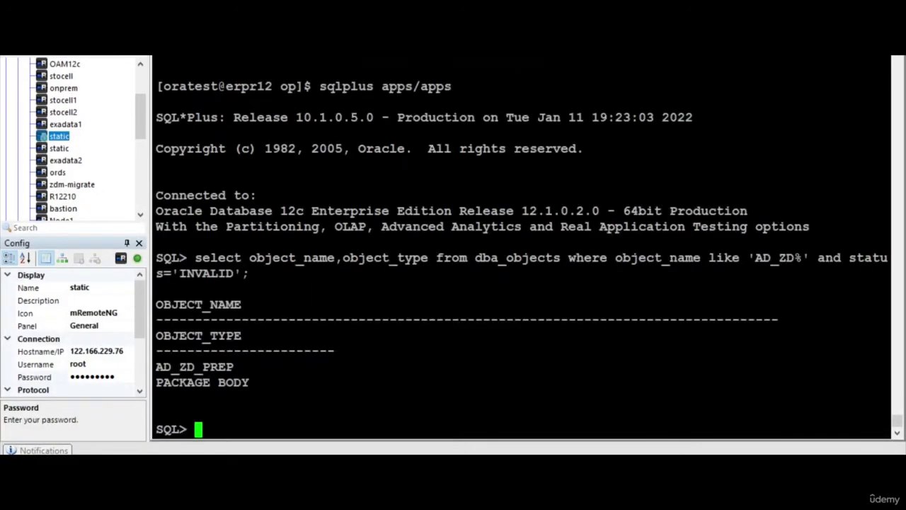
- Copy the xdb_migrateschema existence query from the Word guide and begin a sqlplus "/as sysdba" login
key(alt+Tab)
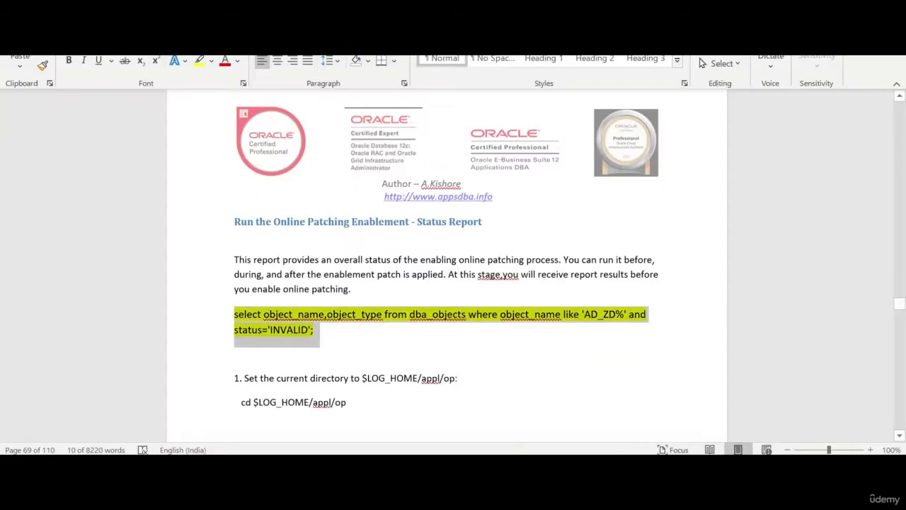
scroll(447, 265, down, 6)
scroll(448, 265, up, 2)
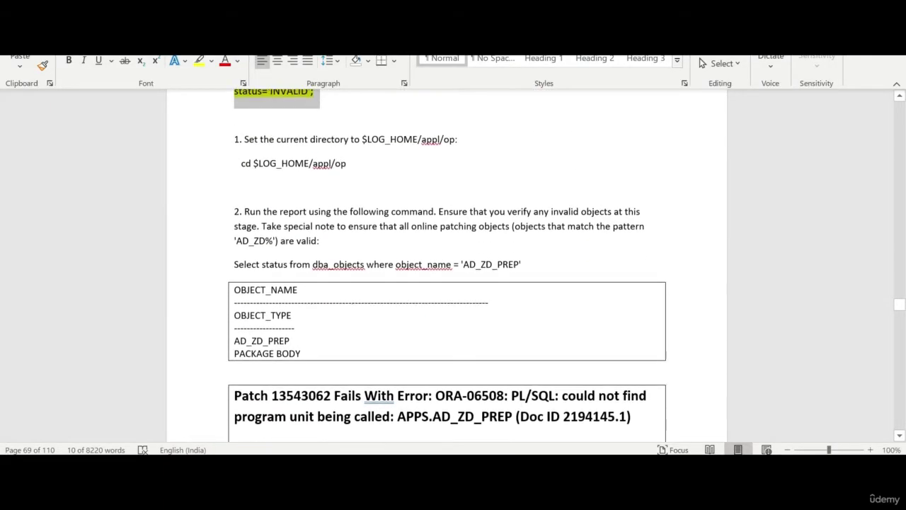
scroll(448, 264, down, 6)
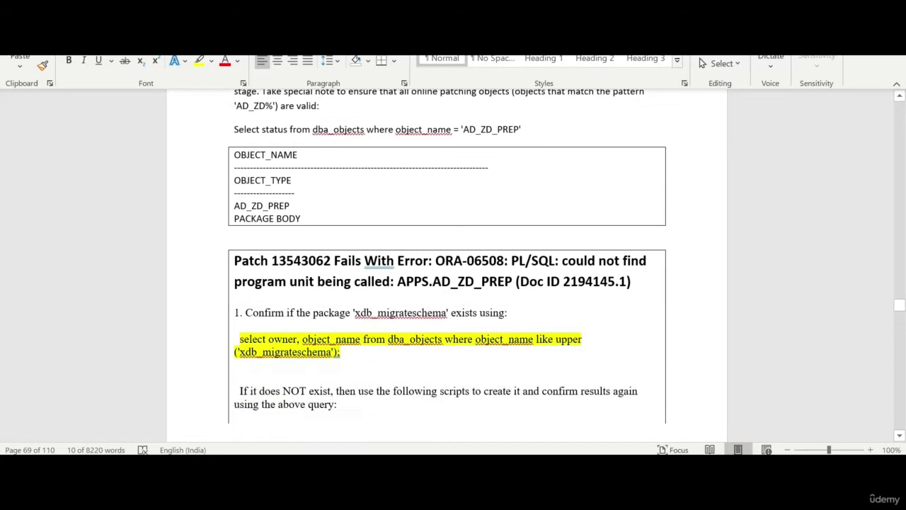
drag(344, 283, 239, 271)
key(ctrl+c)
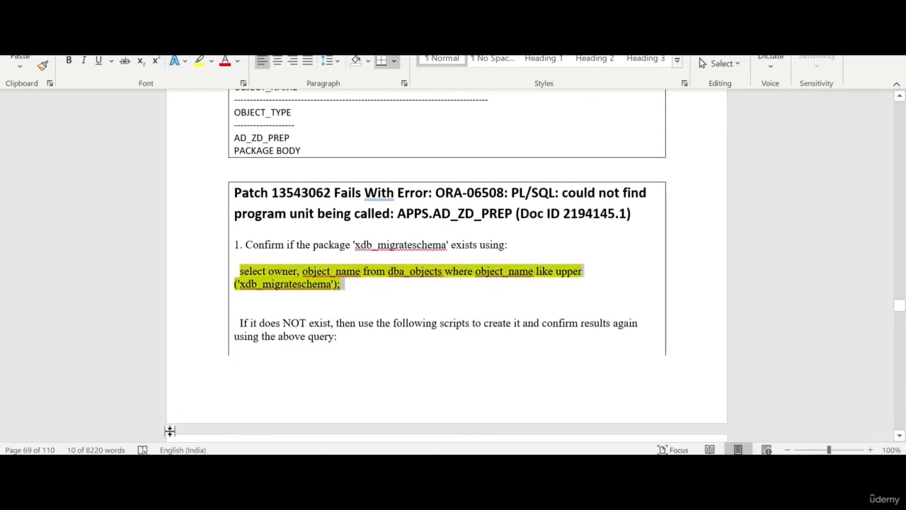
key(alt+Tab)
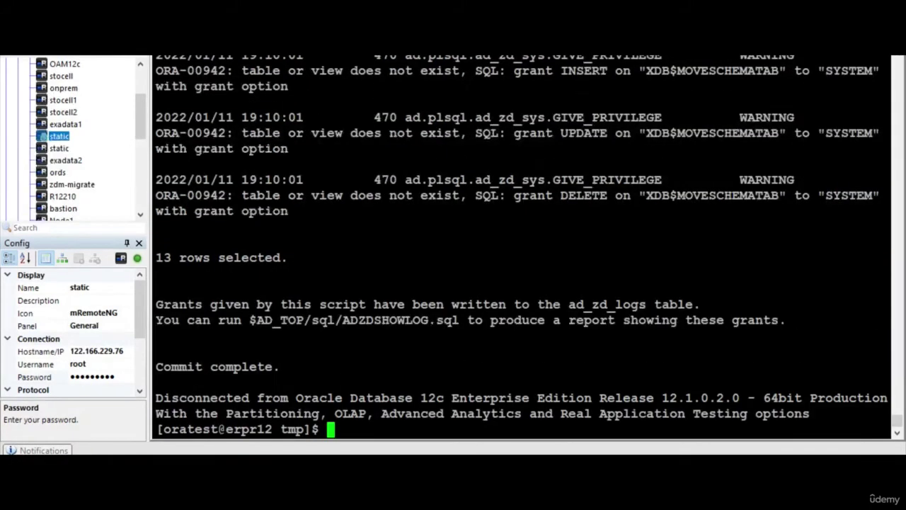
text(sqlplu)
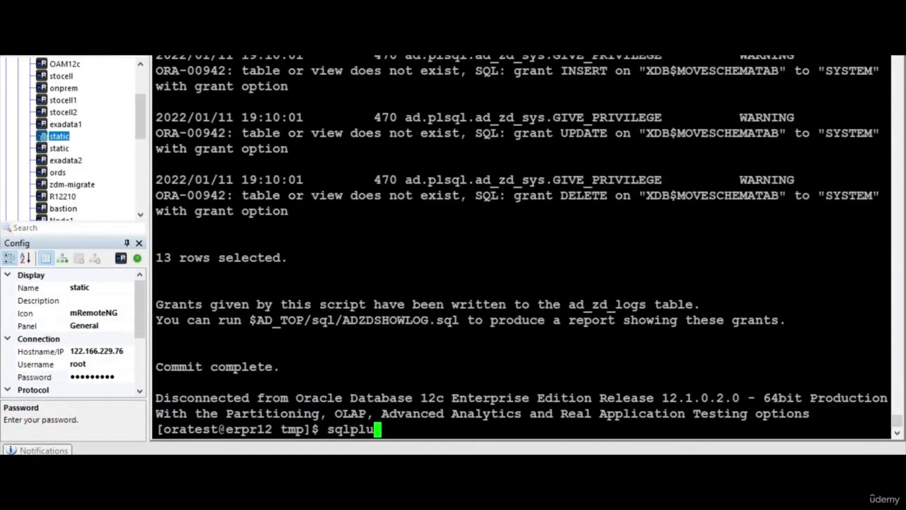
text(s "/as sysdba)
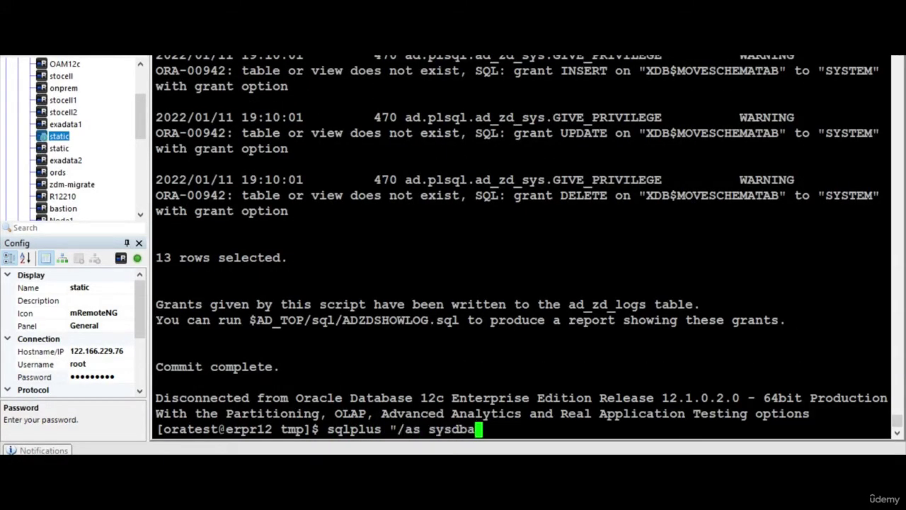
text(")
- Connect as SYSDBA and run the xdb_migrateschema existence check, which returns no rows
key(Return)
key(shift+Insert)
key(Return)
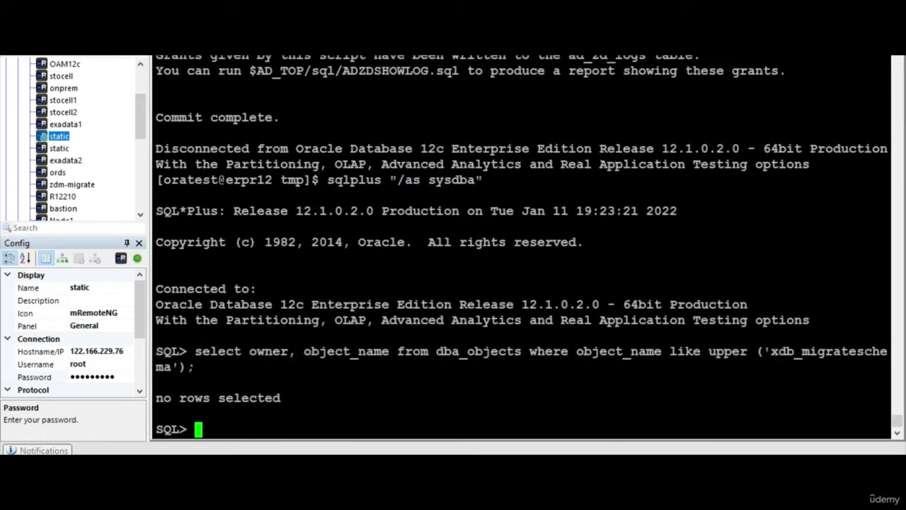
- Copy @?/rdbms/admin/prvtxdbschmig.plb from the Word guide and run it in SQL*Plus
key(alt+Tab)
scroll(410, 331, down, 10)
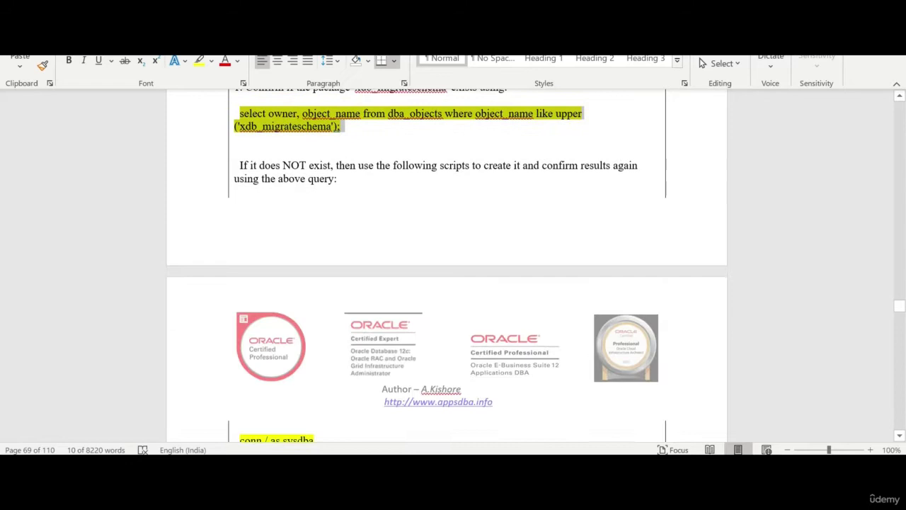
scroll(411, 331, down, 1)
drag(407, 148, 239, 148)
key(ctrl+c)
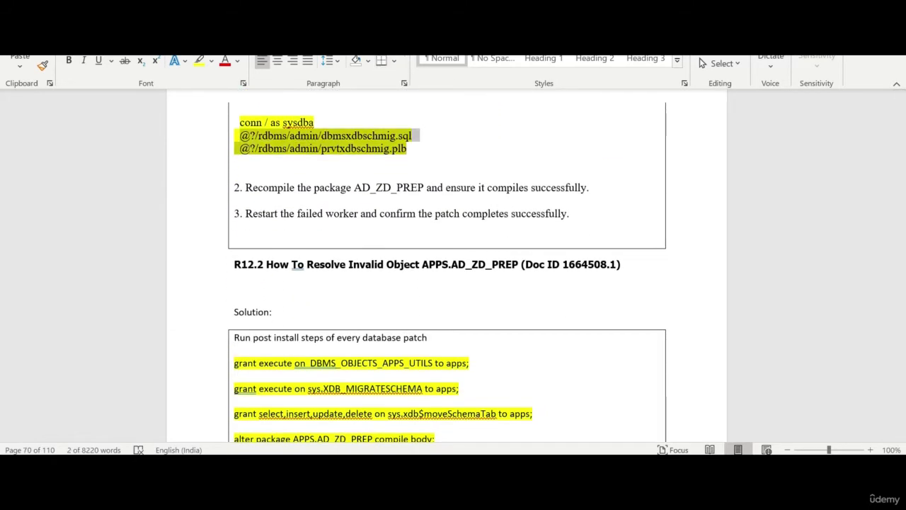
key(alt+Tab)
key(shift+Insert)
key(Return)
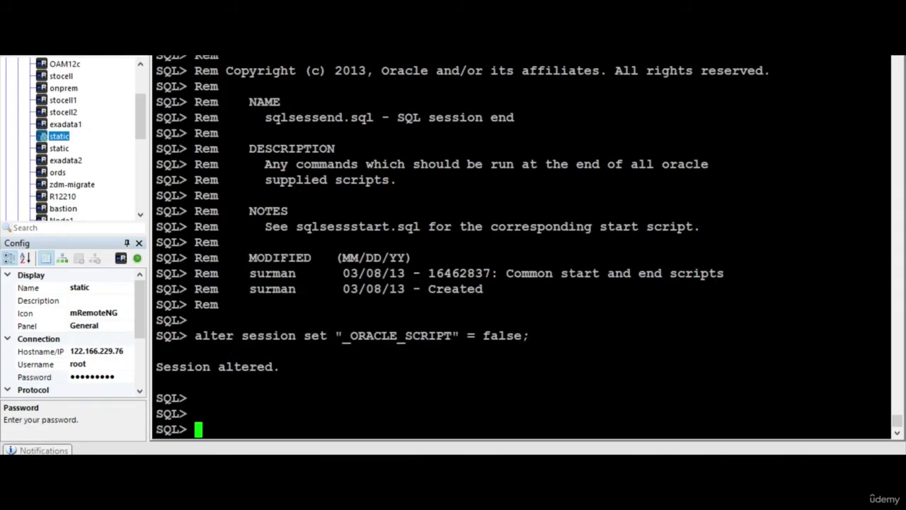
key(alt+Tab)
- Run the three grants to apps and the APPS.AD_ZD_PREP body recompile, getting 'Package body altered.'
scroll(446, 251, down, 2)
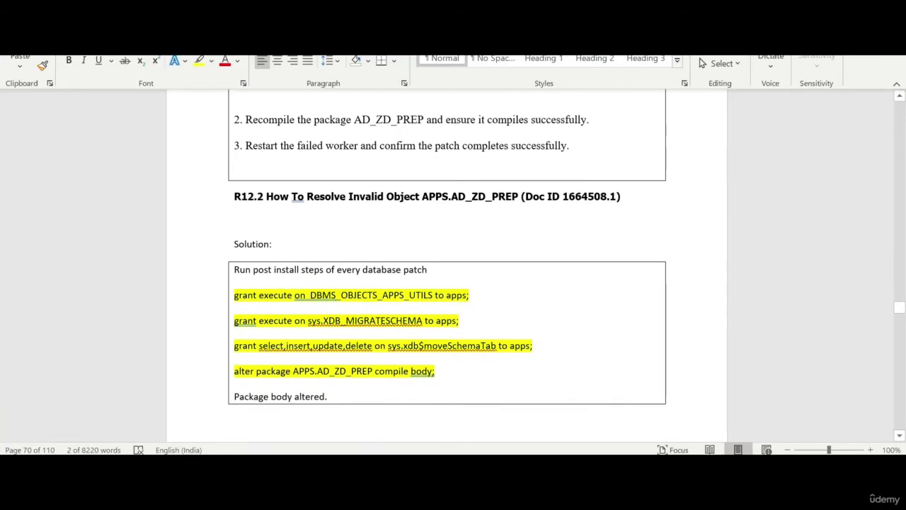
drag(434, 371, 233, 294)
key(ctrl+c)
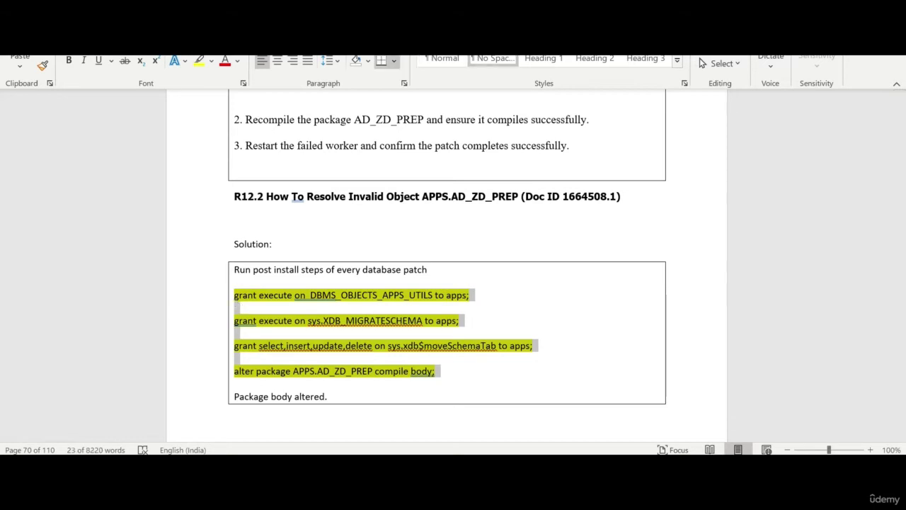
mouse_move(159, 467)
key(alt+Tab)
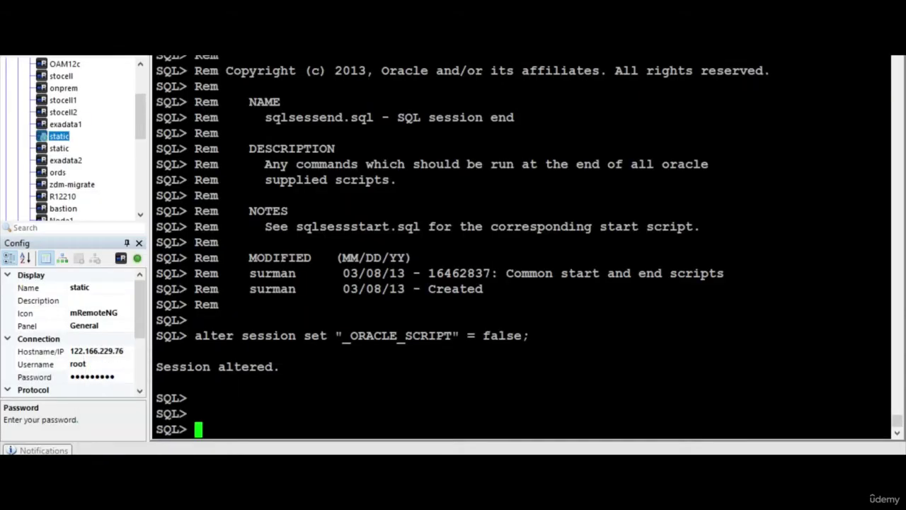
key(shift+Insert)
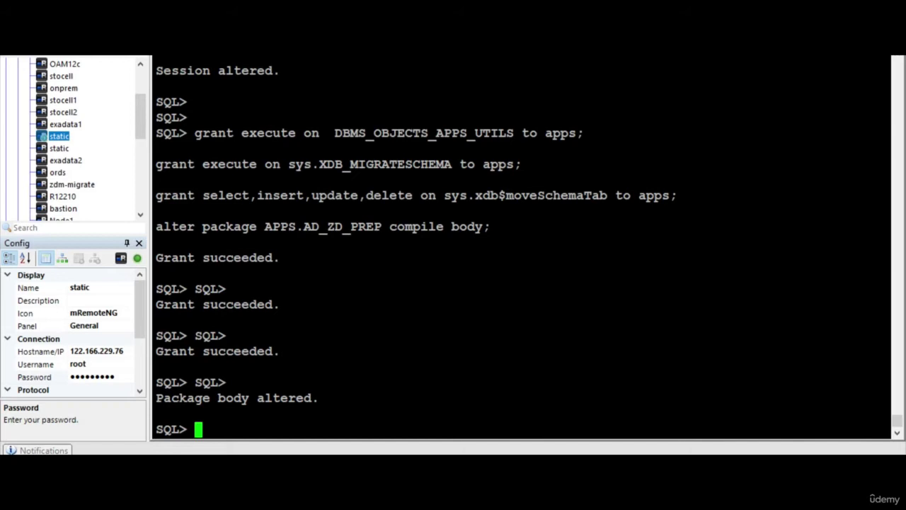
key(Return)
key(Return)
drag(287, 195, 358, 195)
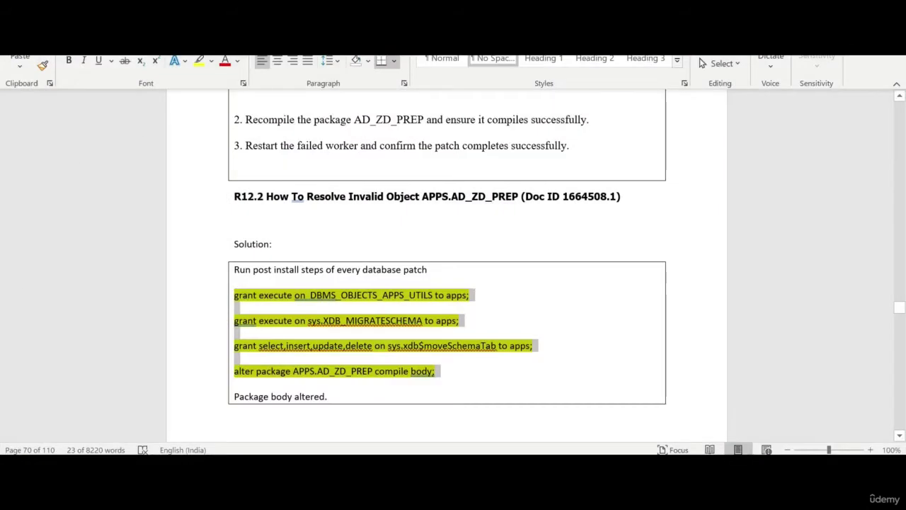
- Exit SQL*Plus and run the copied sqlplus ADZDEXRPT.sql report command until it finishes
scroll(418, 282, down, 10)
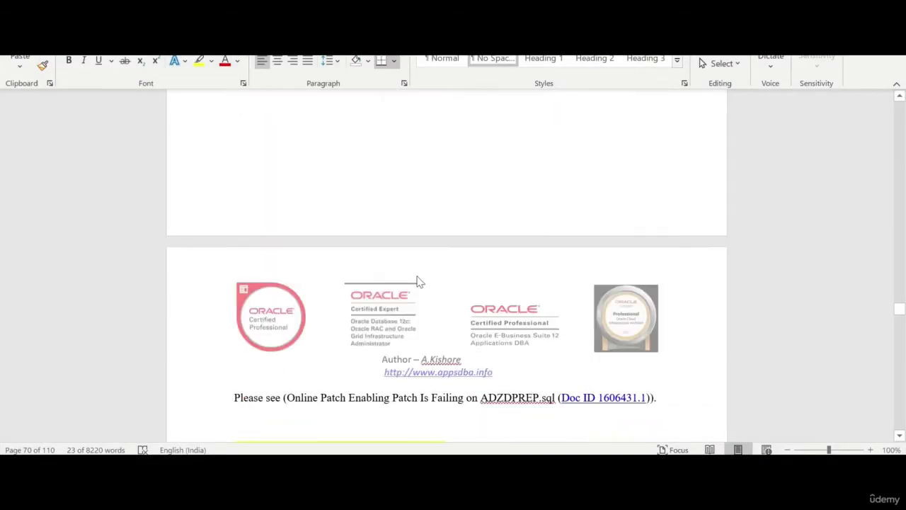
scroll(418, 282, down, 3)
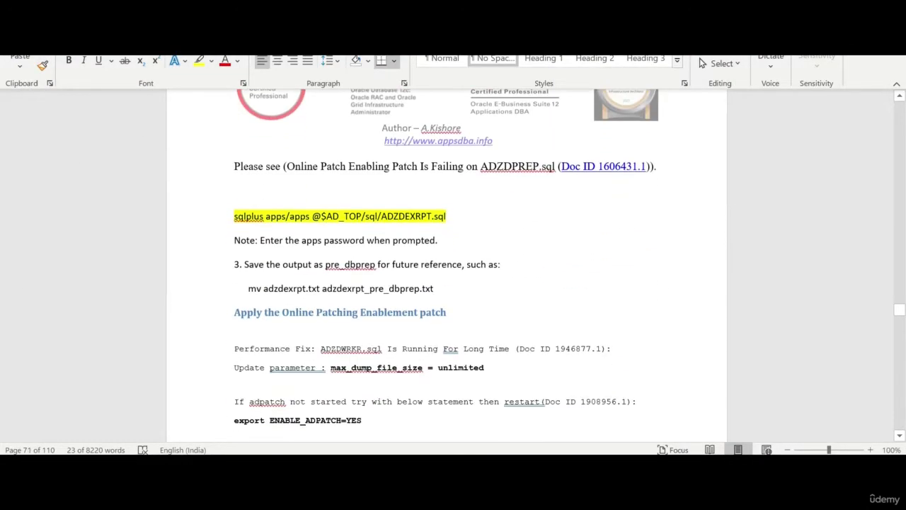
click(211, 224)
key(ctrl+c)
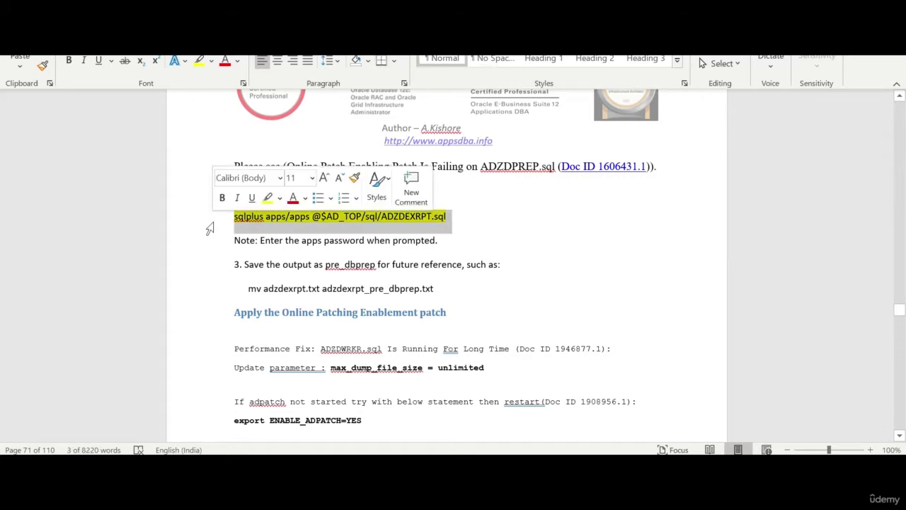
key(alt+Tab)
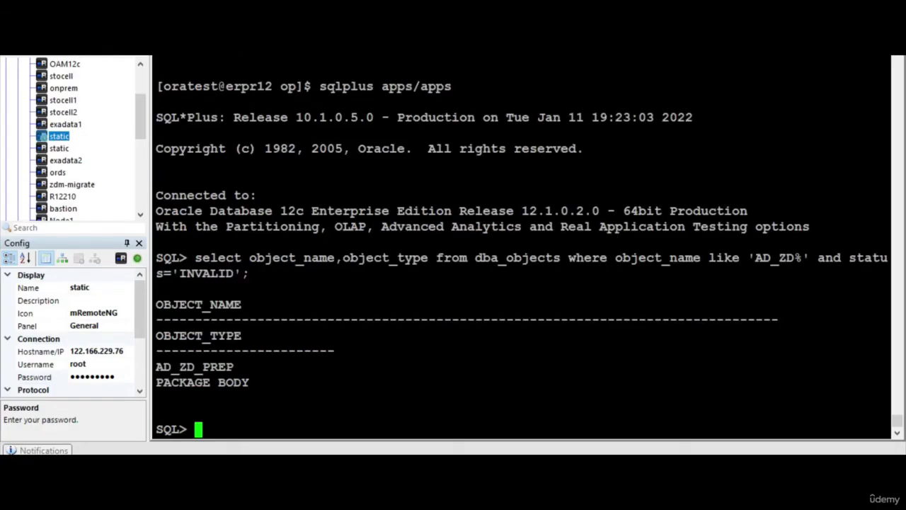
text(exit)
key(Return)
key(shift+Insert)
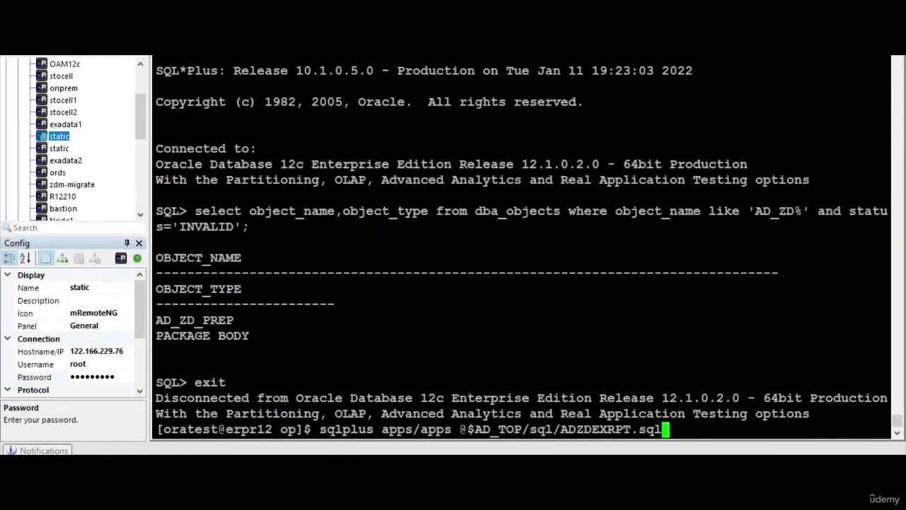
key(Return)
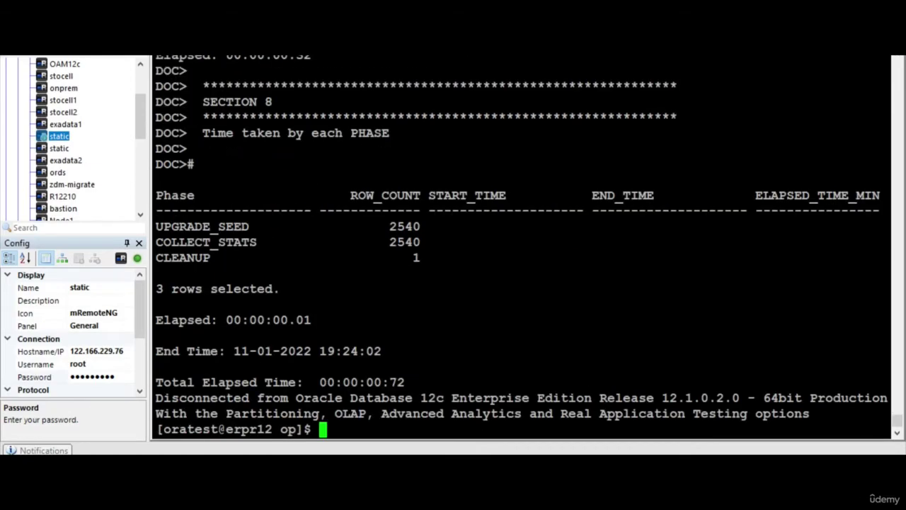
key(alt+Tab)
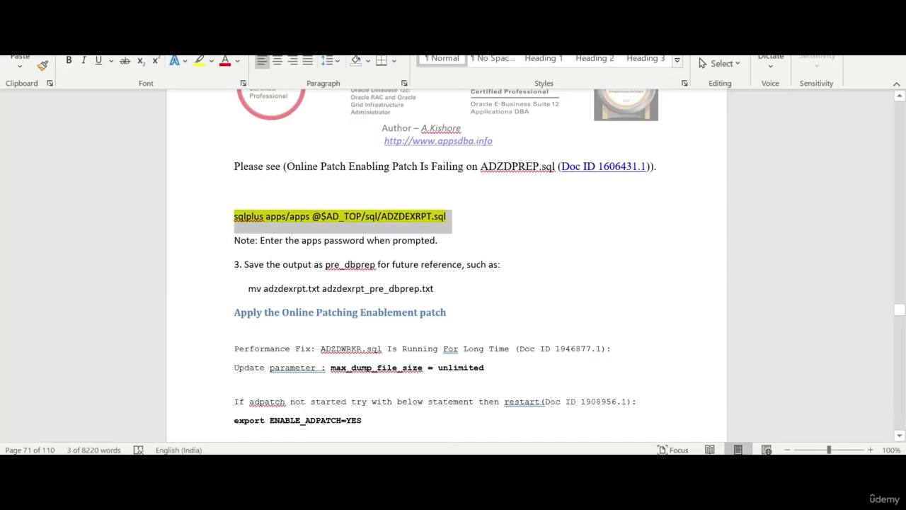
- Select the yellow cd and adpatch command lines in the Word guide
scroll(446, 265, down, 3)
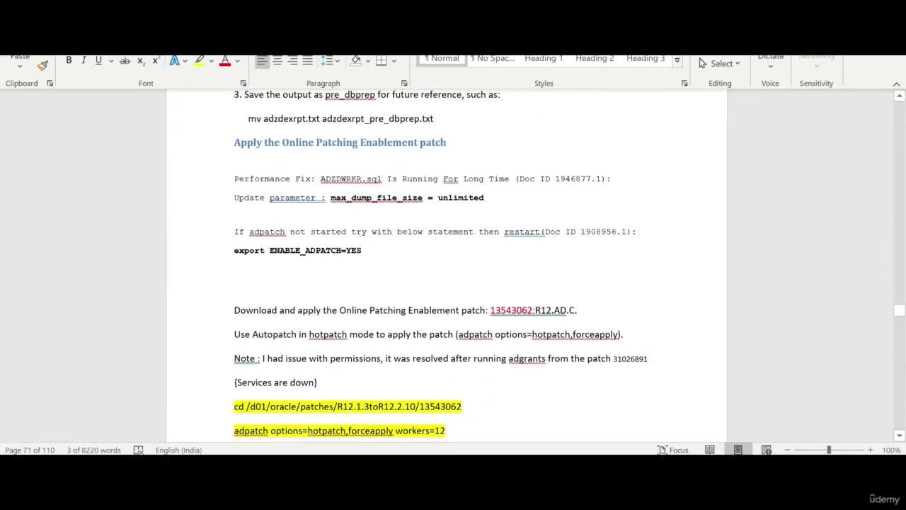
scroll(446, 265, down, 2)
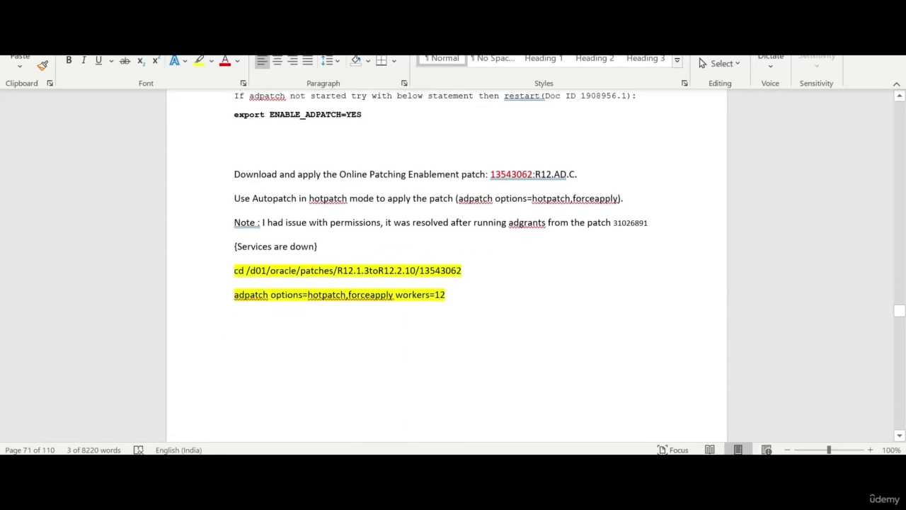
drag(212, 304, 212, 272)
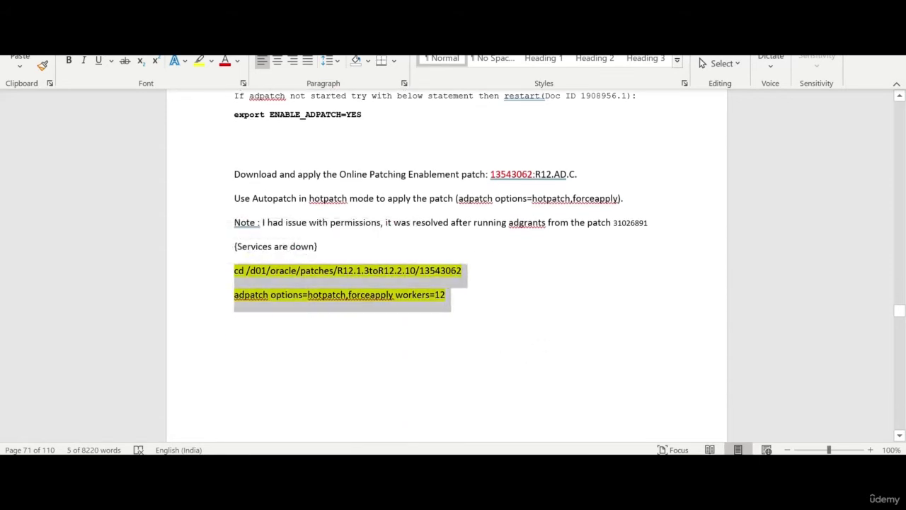
- Switch to the VNC Viewer session and unlock the remote desktop with the root password
click(372, 467)
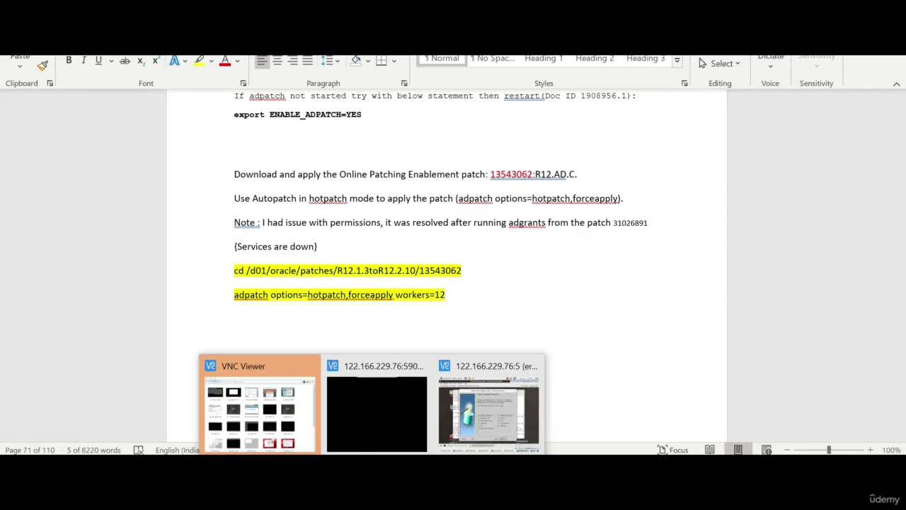
click(386, 409)
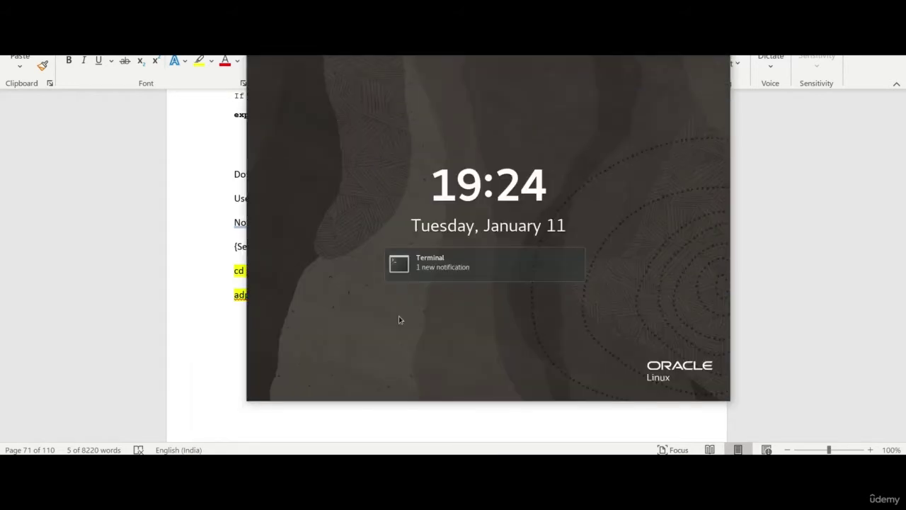
click(399, 317)
text(********)
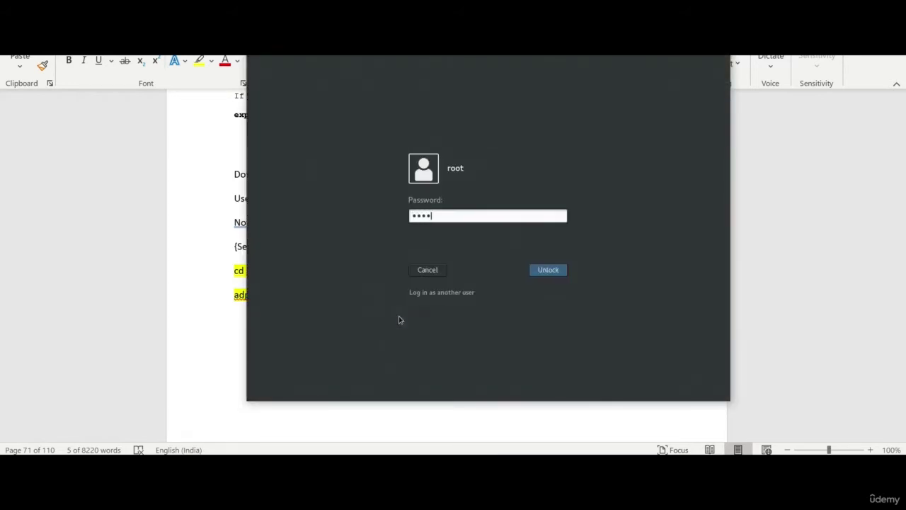
key(Return)
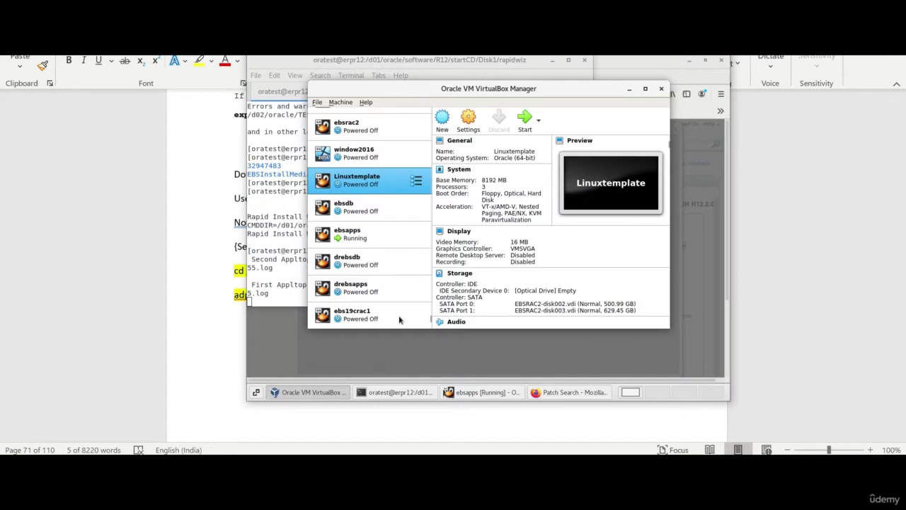
- In the oratest terminal, go to the home directory and source APPSTEST_erpr12.env
click(401, 393)
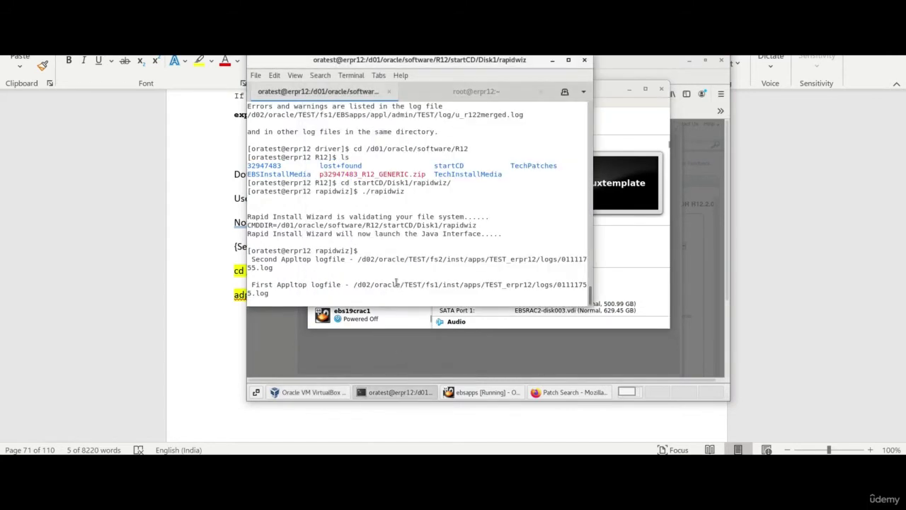
key(Return)
text(cd)
key(Return)
text(. )
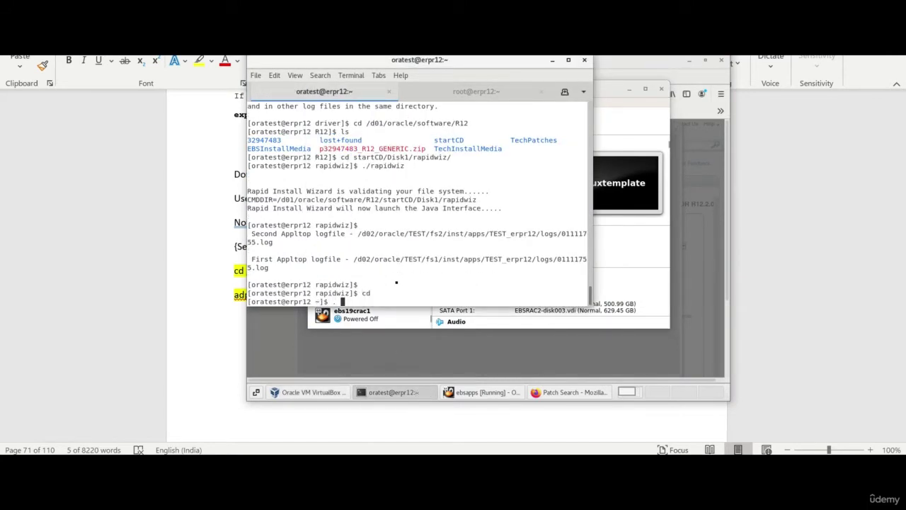
text(./A)
key(Tab)
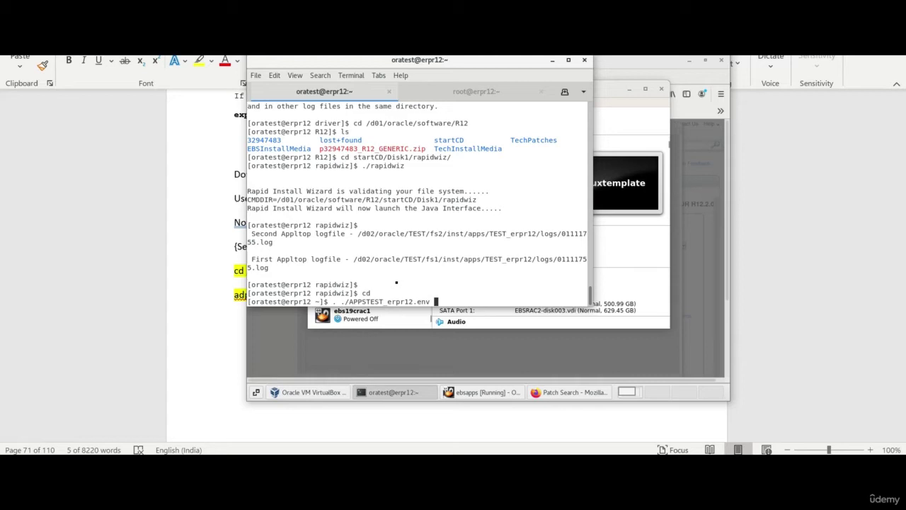
key(Return)
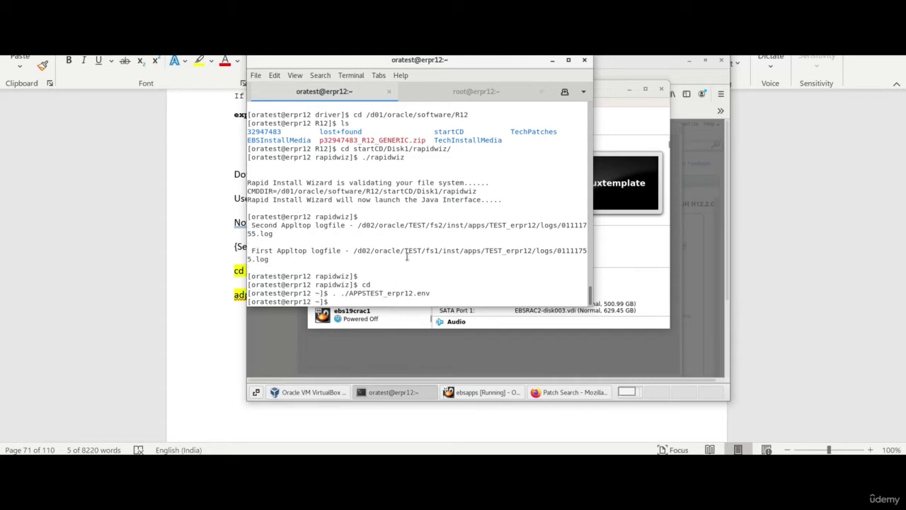
- Start adpatch in hotpatch mode, accepting defaults and submitting the SYSTEM and APPS passwords
text(adpatch options=hotpatch,forceapply workers=12)
key(Return)
key(Return)
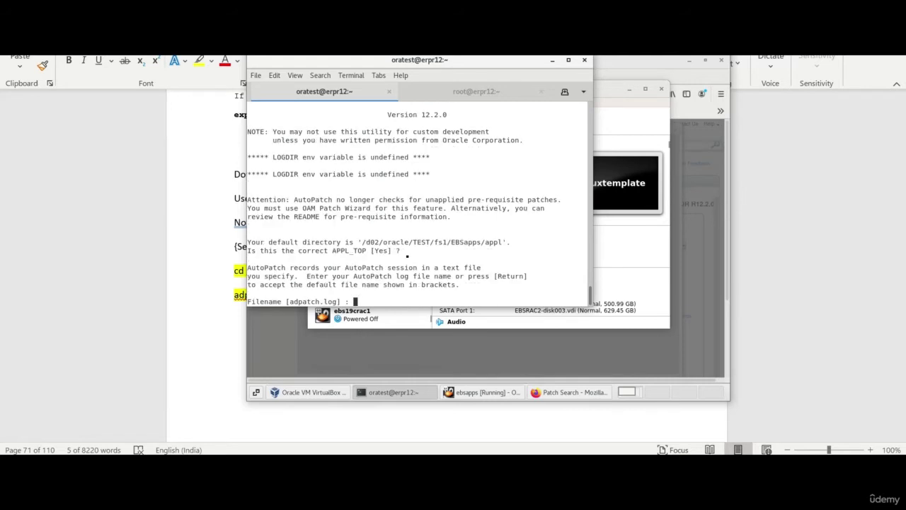
key(Return)
key(Return)
key(Return)
key(Return)
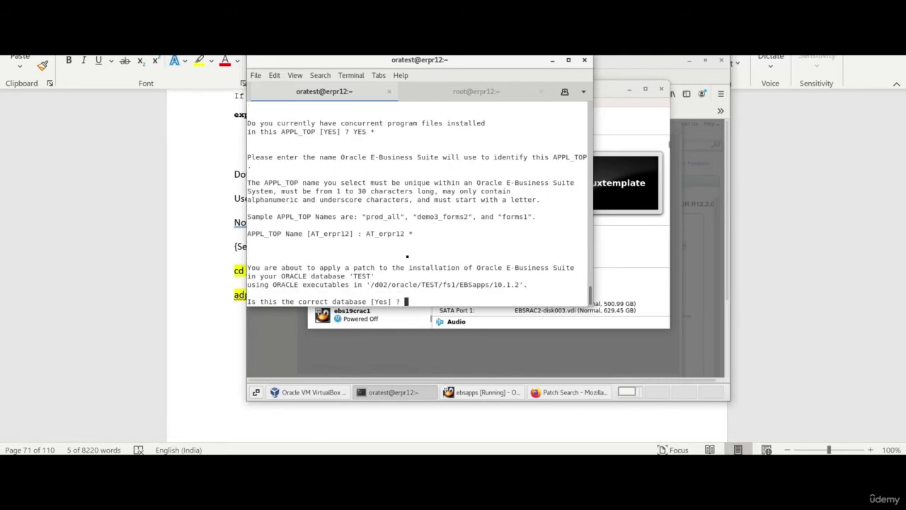
key(Return)
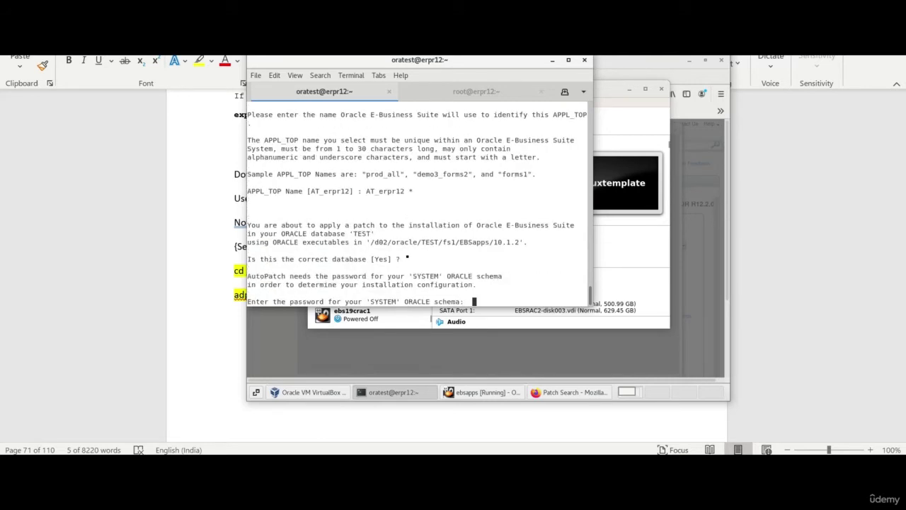
key(Return)
key(Return)
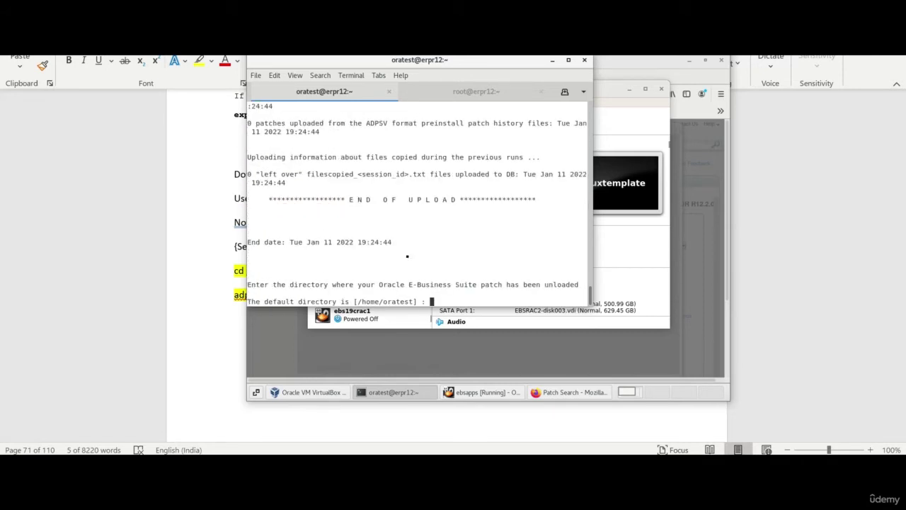
- Interrupt the patch directory and driver-file prompts until AutoPatch exits to the shell
key(ctrl+c)
key(Return)
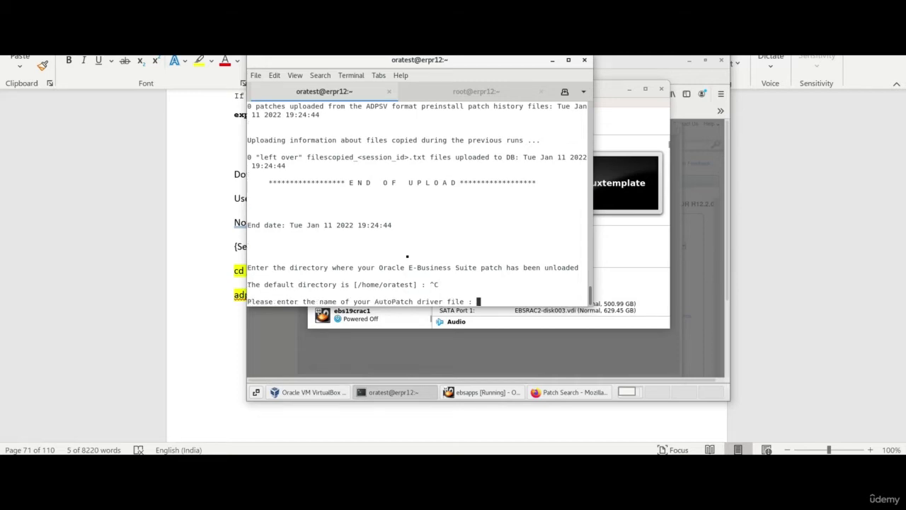
key(ctrl+c)
key(Return)
key(Return)
key(Return)
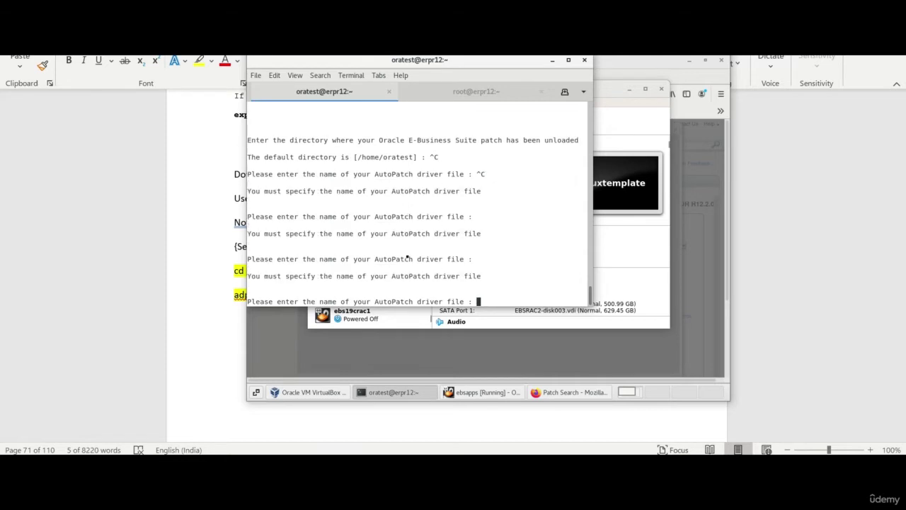
key(Return)
key(Return)
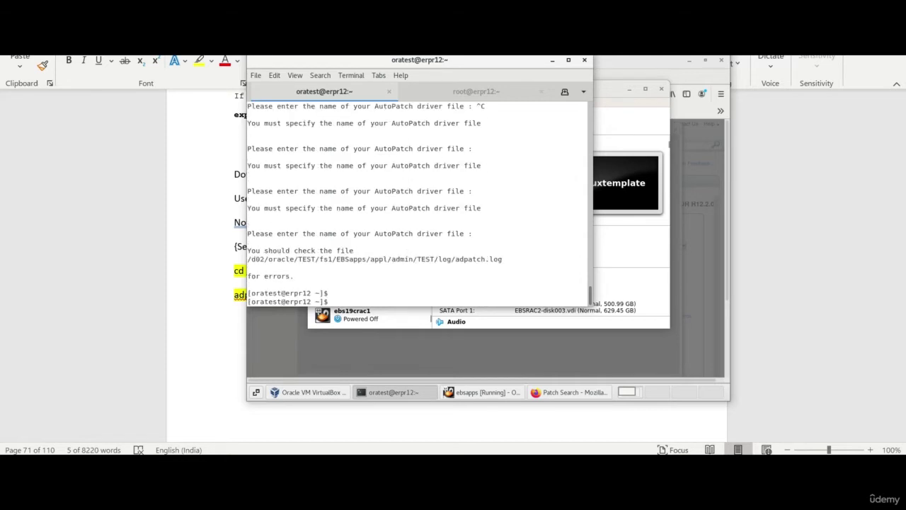
key(alt+Tab)
- Run the notes' cd into the 13543062 patch folder, which fails, then paste it into mRemoteNG
click(369, 318)
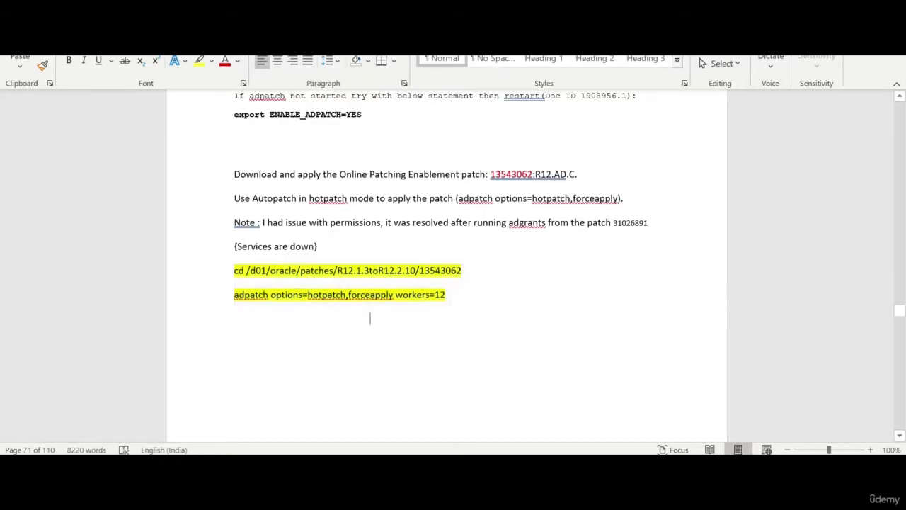
click(209, 278)
key(ctrl+c)
key(alt+Tab)
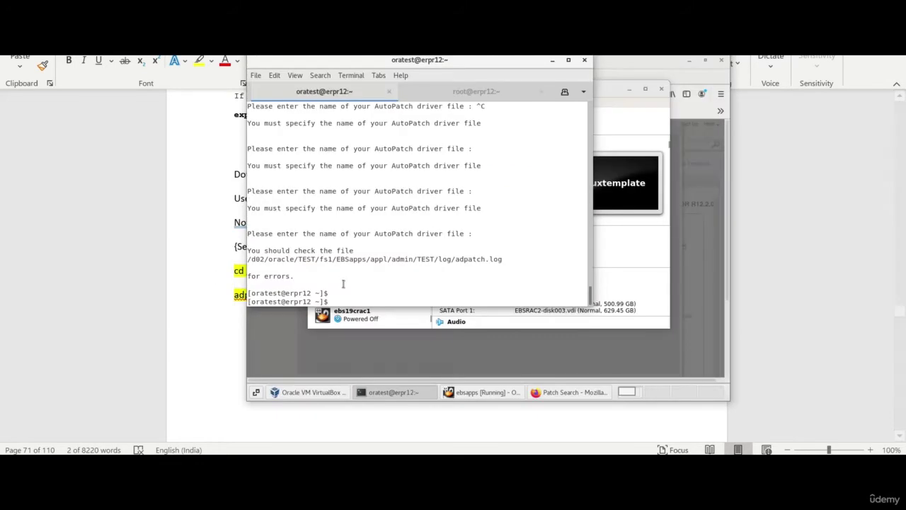
key(ctrl+shift+v)
key(Return)
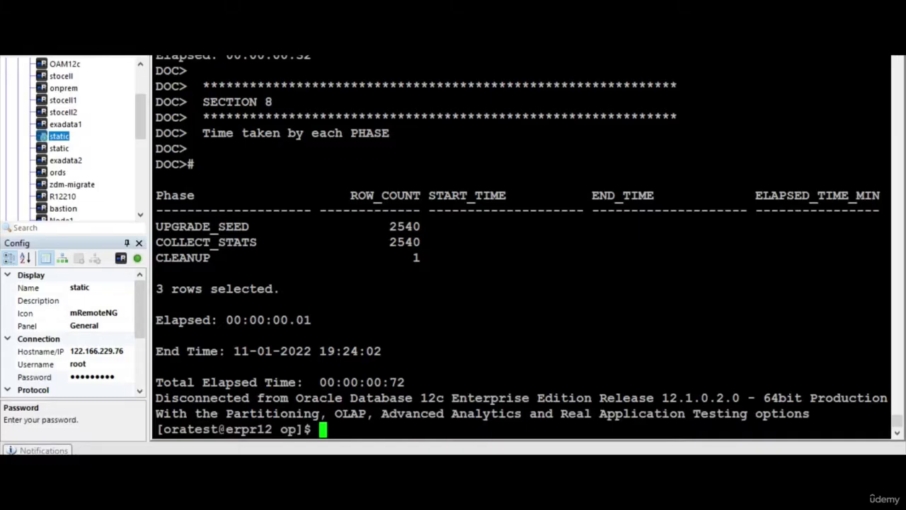
key(shift+Insert)
- Try cd on the parent patches folder, then copy /d01/oracle/R12.2_patches/R12.1.3toR12.2.10 from shell history
key(BackSpace)
key(BackSpace)
key(BackSpace)
key(BackSpace)
key(BackSpace)
key(BackSpace)
key(BackSpace)
key(BackSpace)
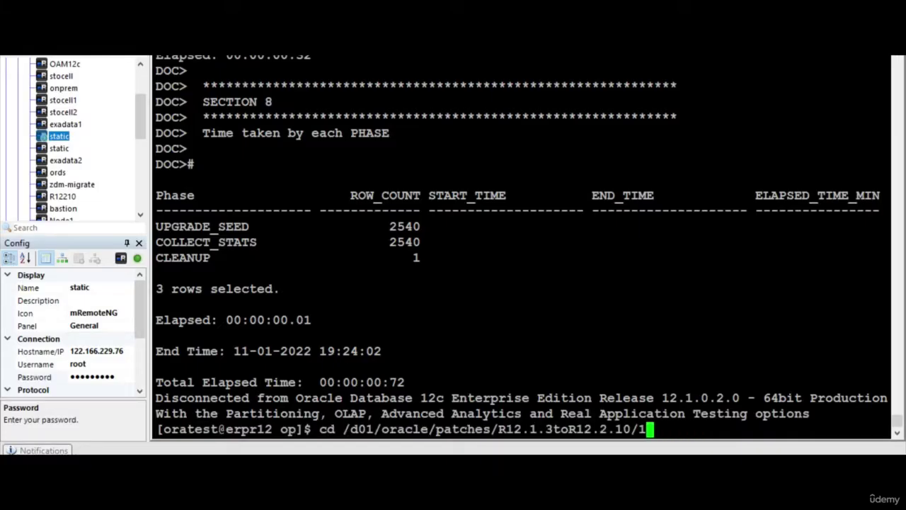
key(Return)
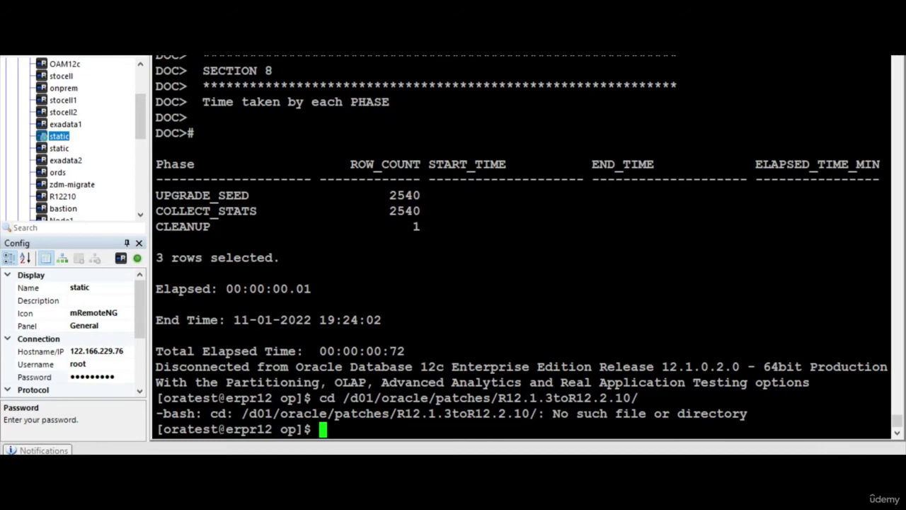
text(cd)
key(BackSpace)
key(BackSpace)
key(BackSpace)
text(history)
key(Return)
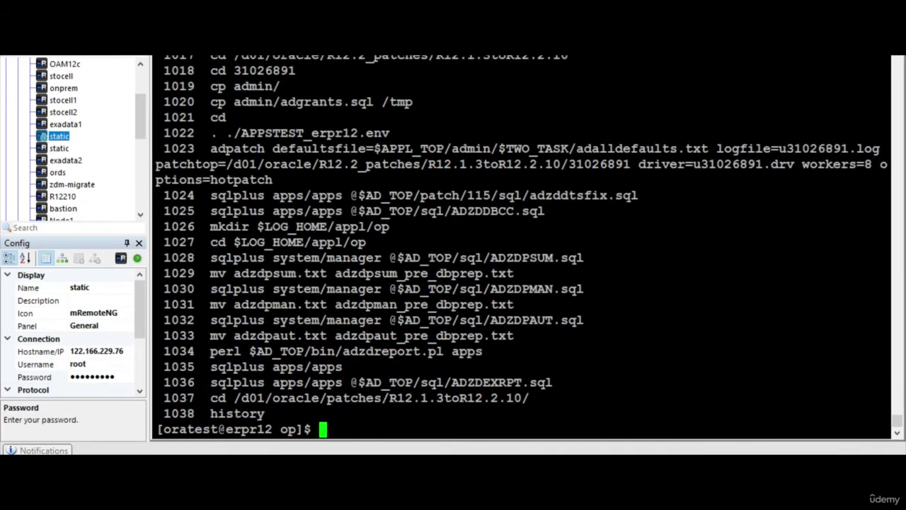
scroll(521, 245, up, 4)
double_click(401, 102)
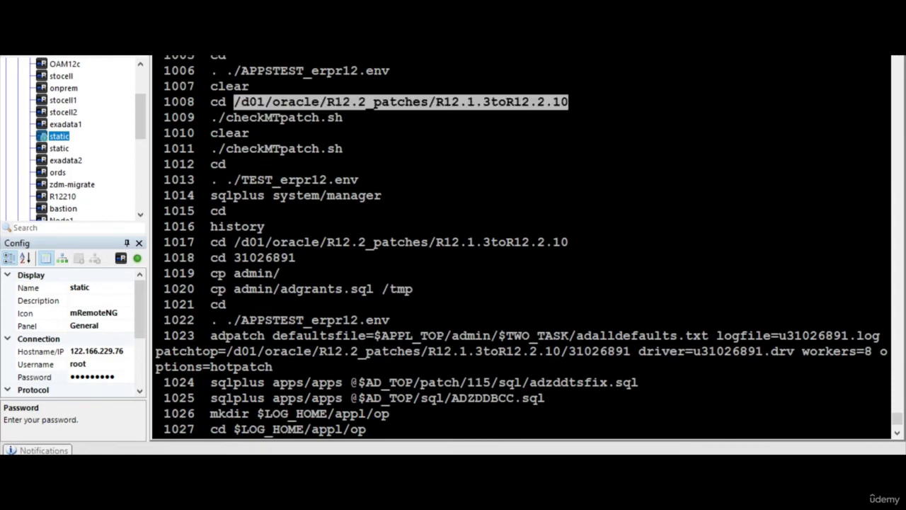
- Replace the cd line's old path with /d01/oracle/R12.2_patches/R12.1.3toR12.2.10 and copy both command lines
key(alt+Tab)
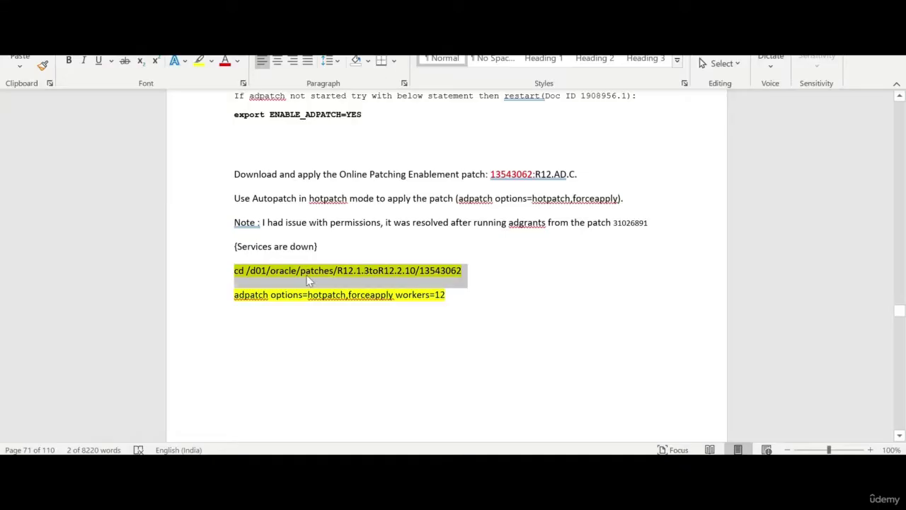
click(302, 271)
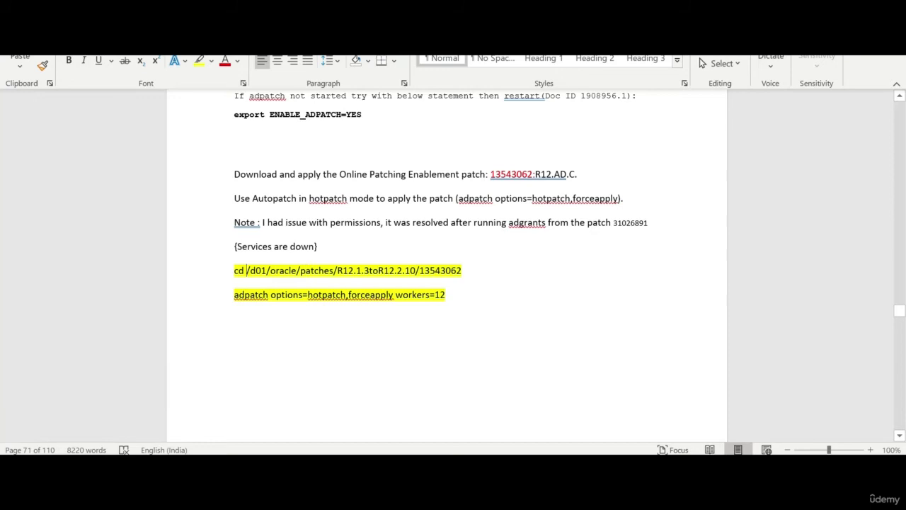
drag(246, 271, 417, 270)
key(ctrl+v)
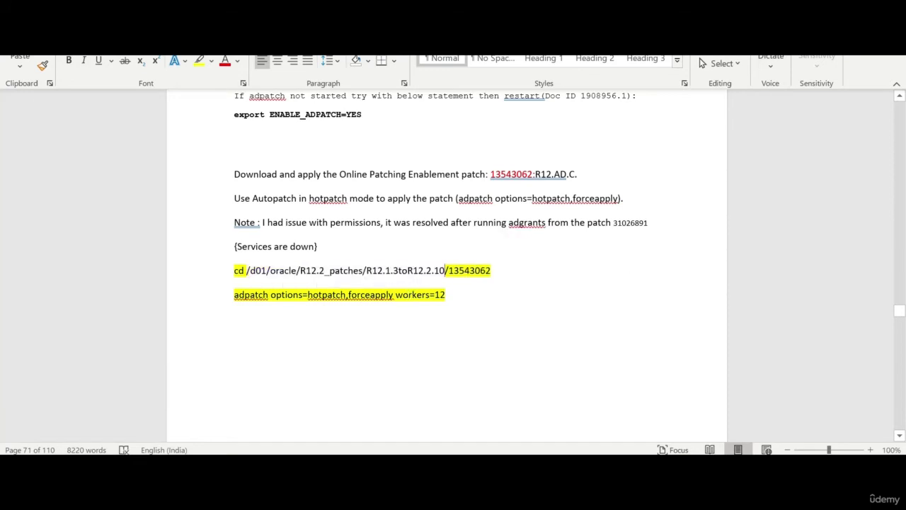
drag(234, 271, 444, 295)
click(333, 224)
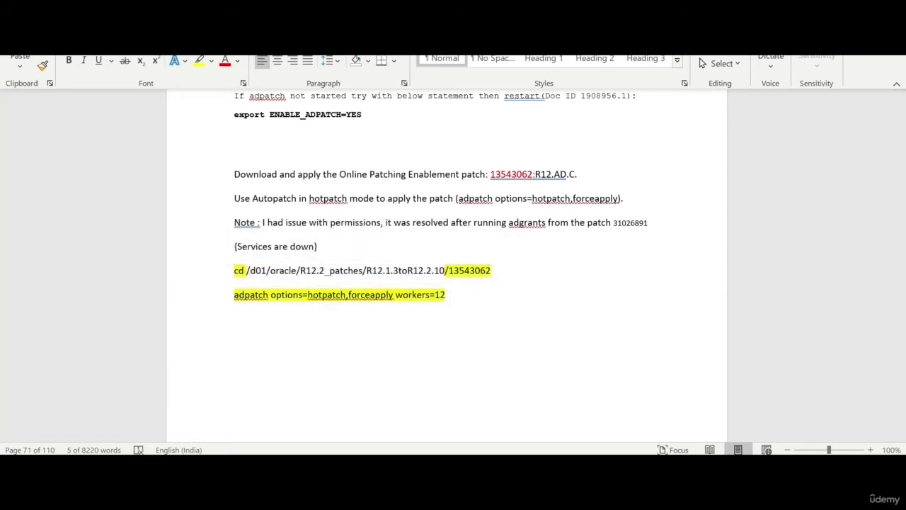
key(alt+Tab)
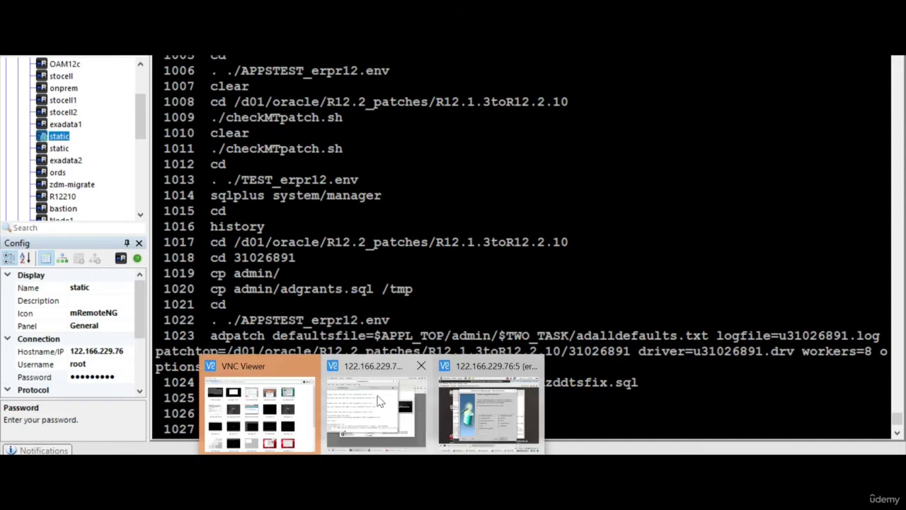
- Run the cd and adpatch commands, start a new AutoPatch session, accept defaults and enter passwords
click(381, 401)
key(ctrl+shift+v)
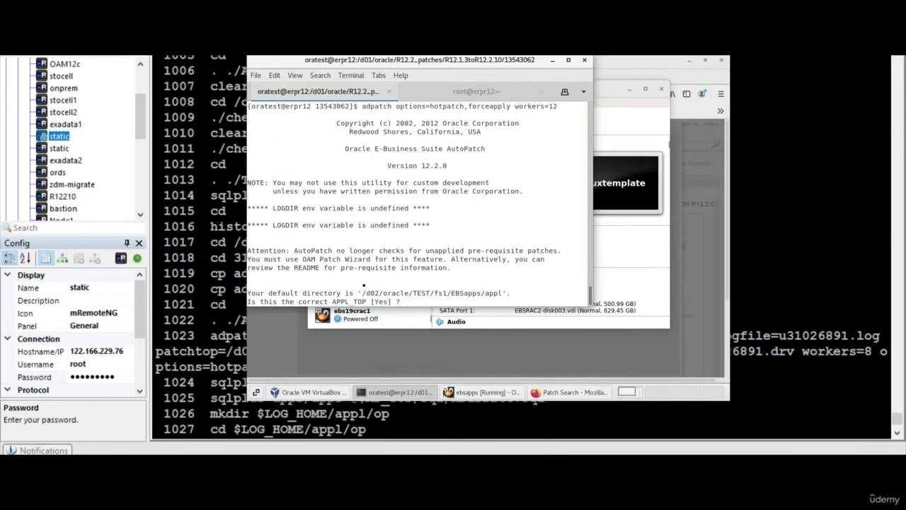
key(Return)
key(Return)
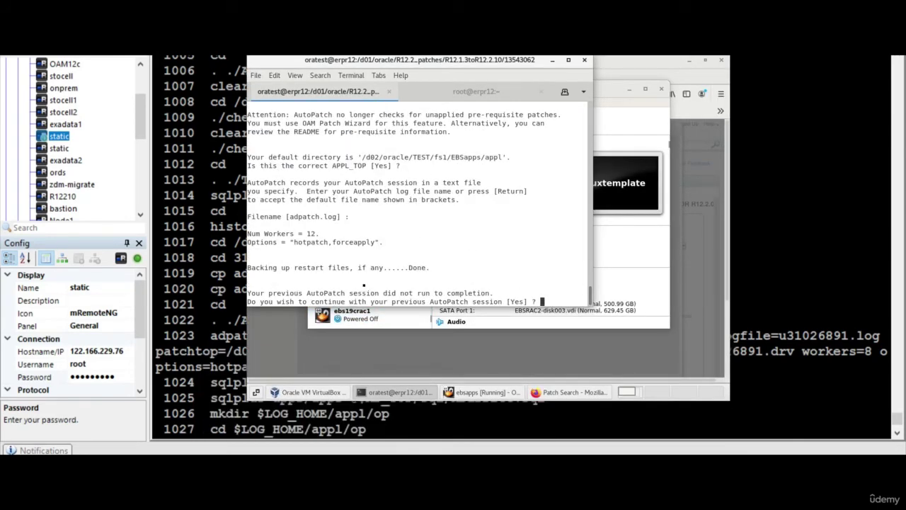
text(No)
key(Return)
text(Yes)
key(Return)
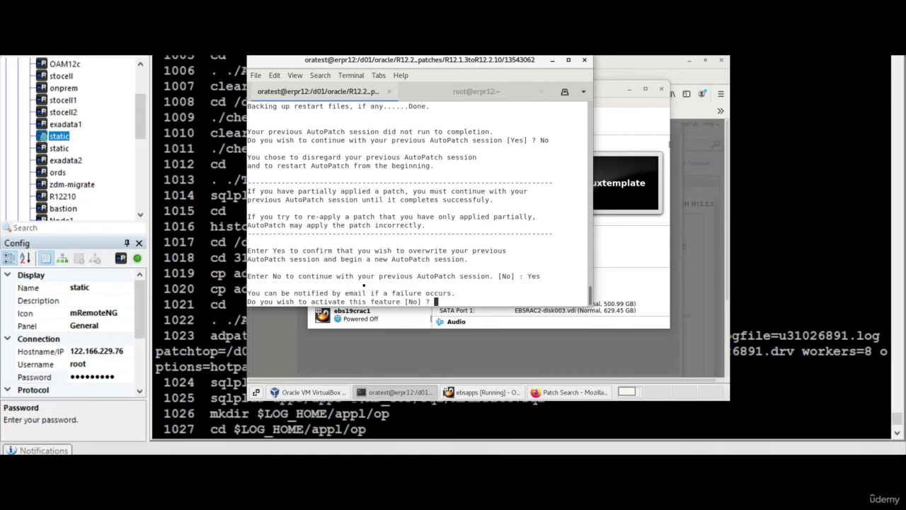
key(Return)
key(Return)
key(Return)
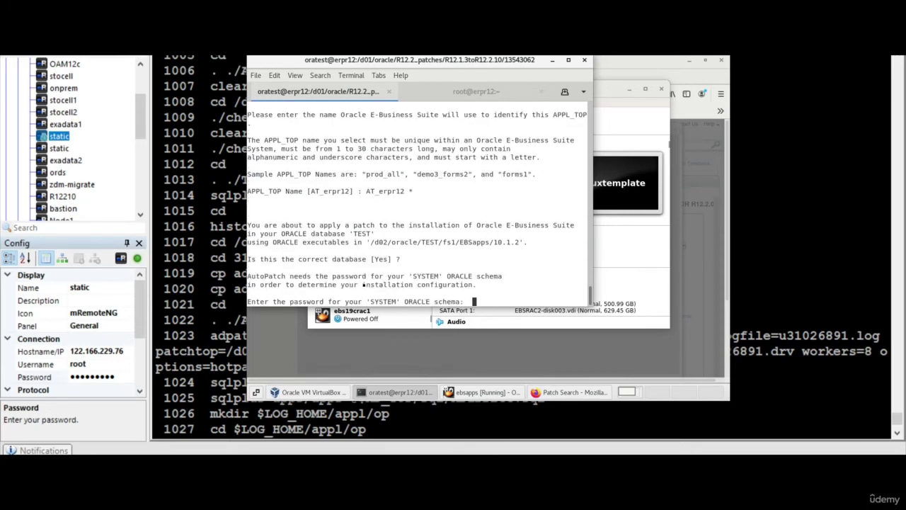
key(Return)
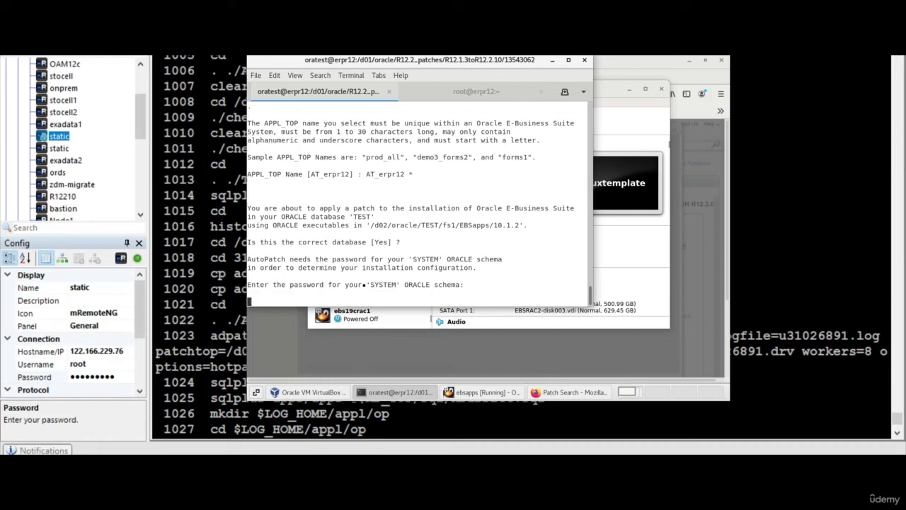
key(Return)
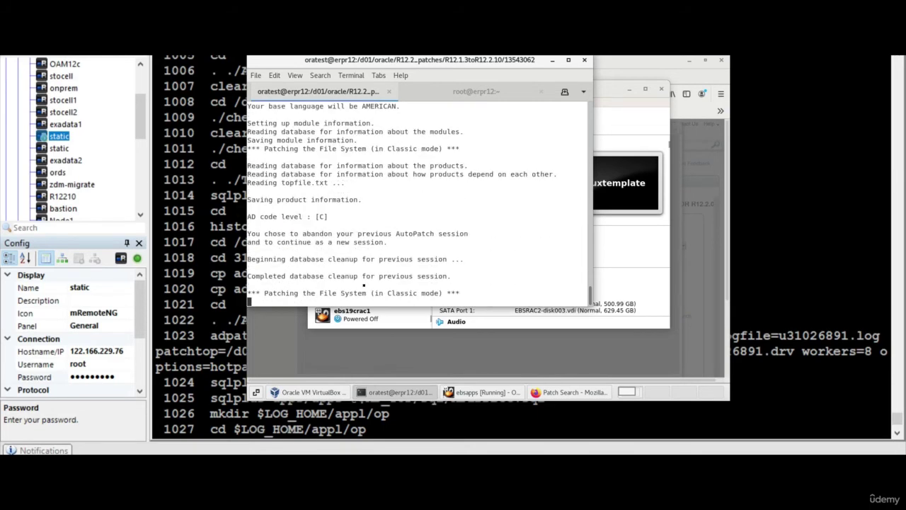
key(Return)
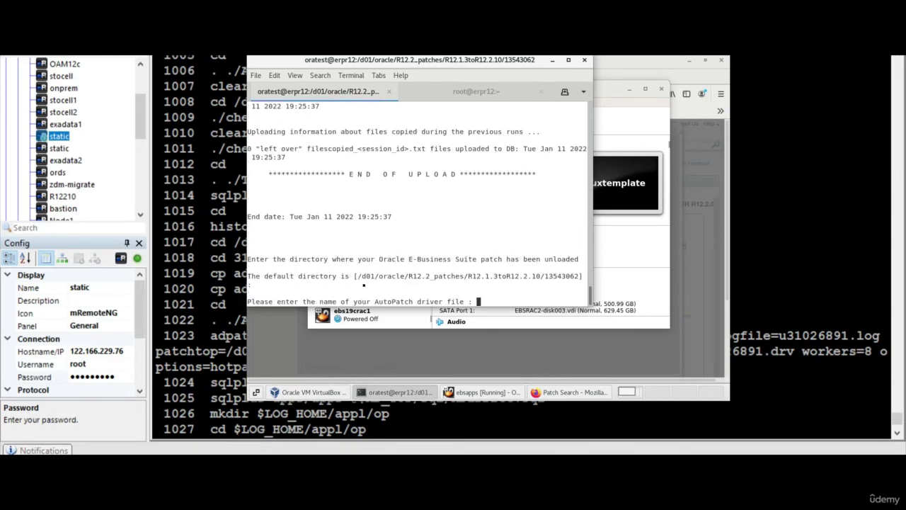
- Enter driver u13543062.drv to start patching, which halts when ADZDPREP.sql fails
text(u)
drag(544, 276, 578, 275)
middle_click(538, 281)
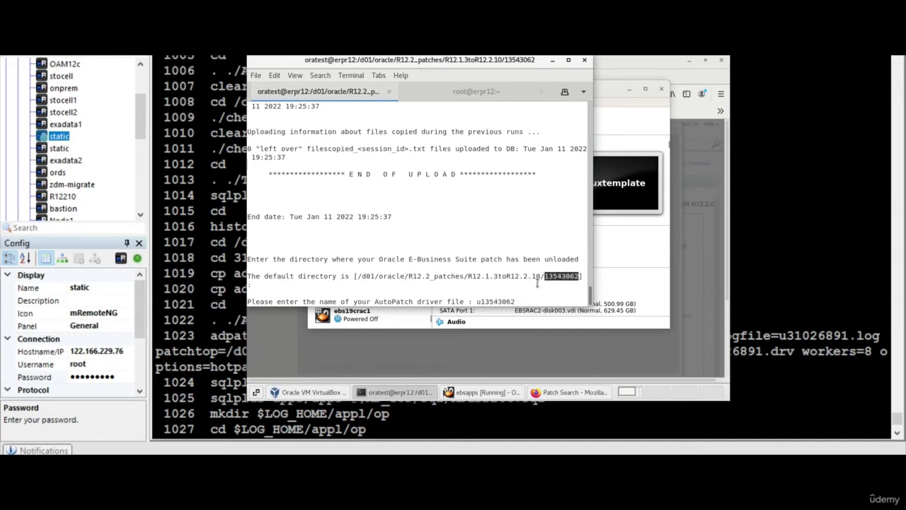
text(.drv)
key(Return)
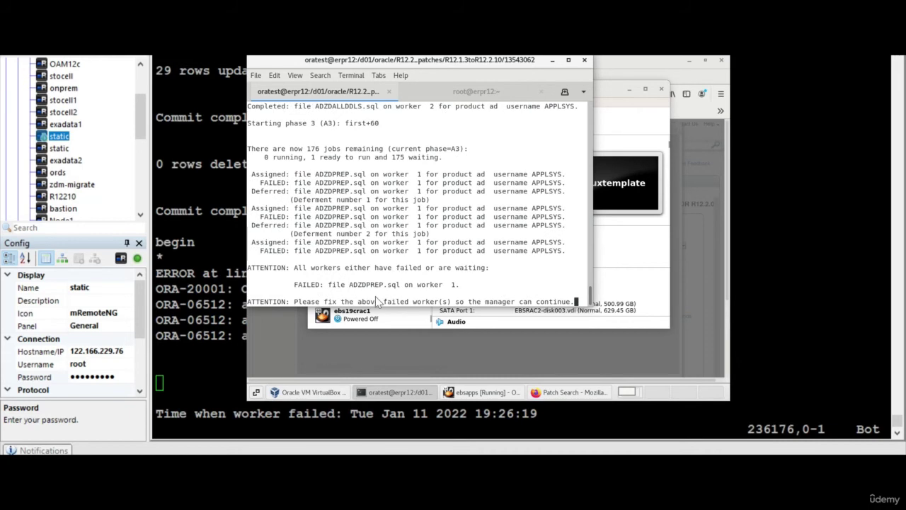
click(241, 363)
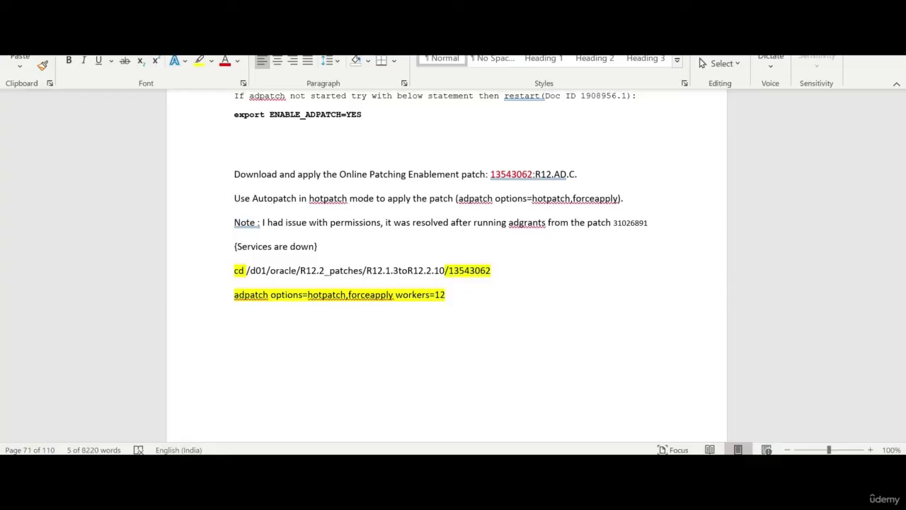
- Quit the worker log viewer with :q and return to the shell
drag(234, 268, 384, 328)
scroll(380, 324, down, 10)
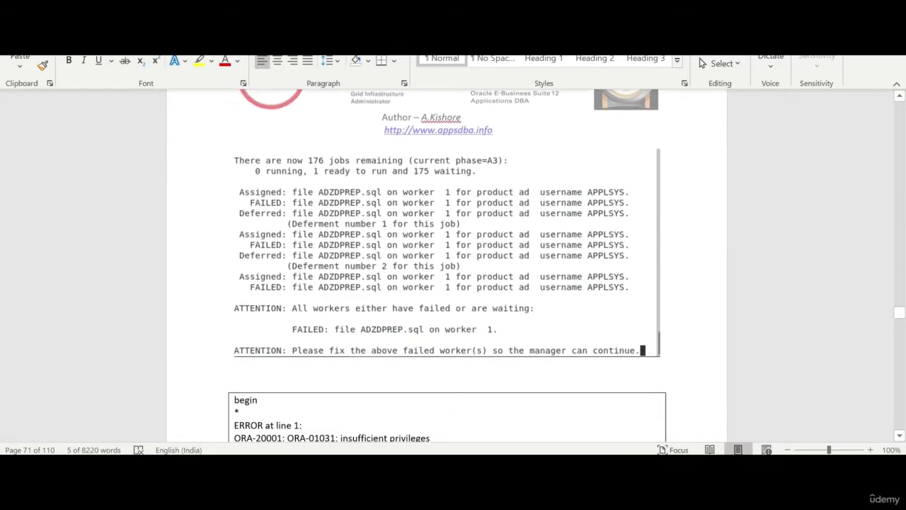
scroll(446, 266, down, 7)
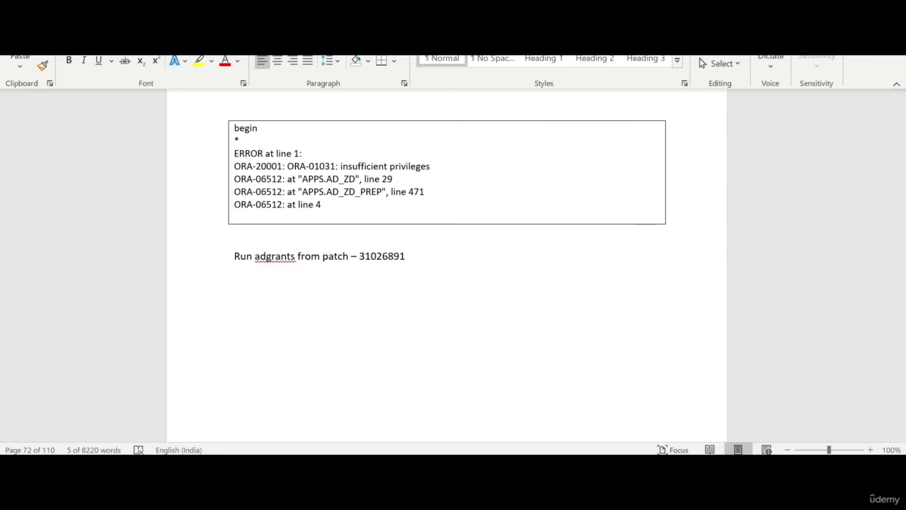
click(215, 400)
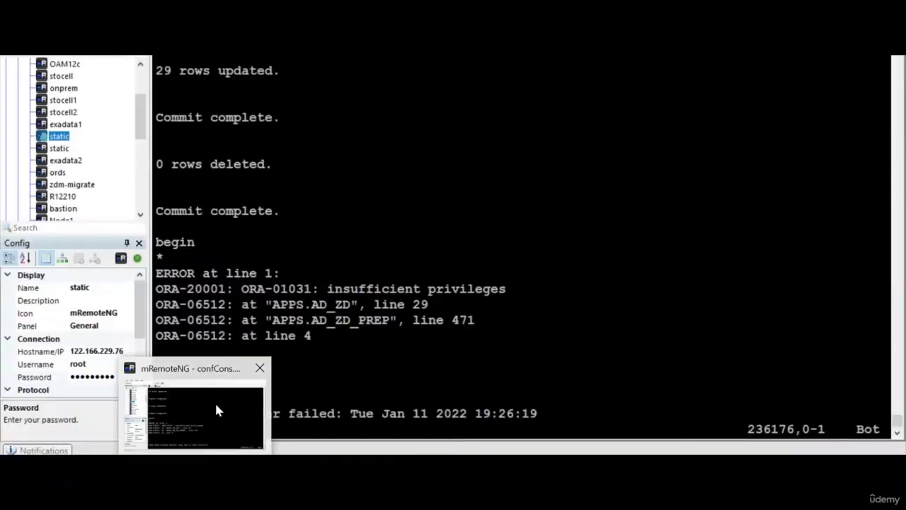
text(:q!)
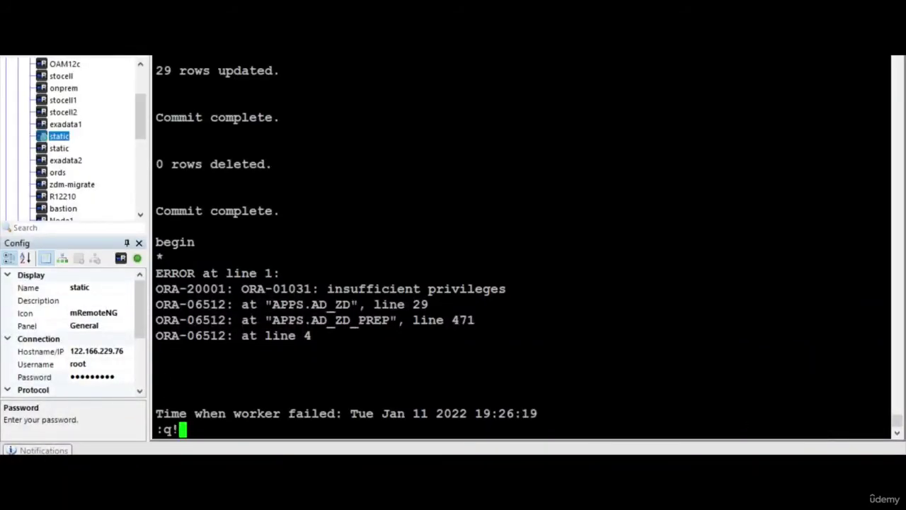
key(Return)
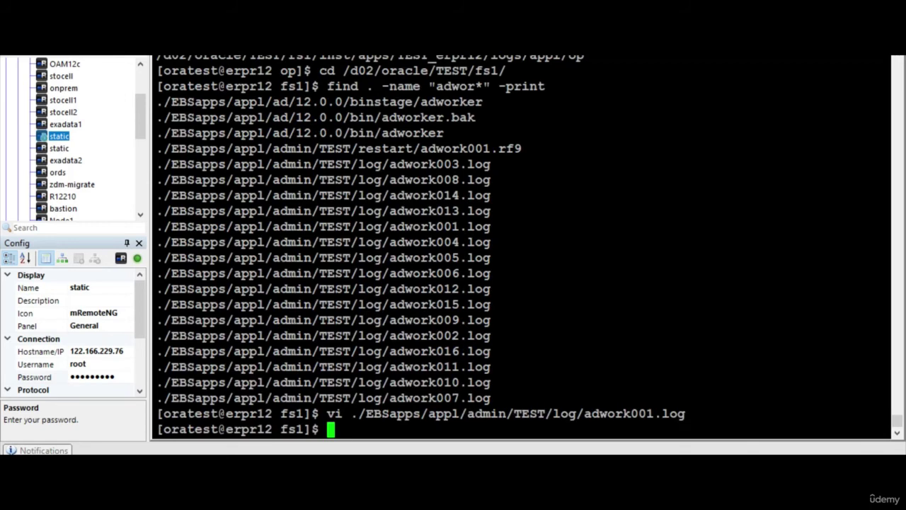
- Rerun the old cd command from history, which fails with no such directory
text(history)
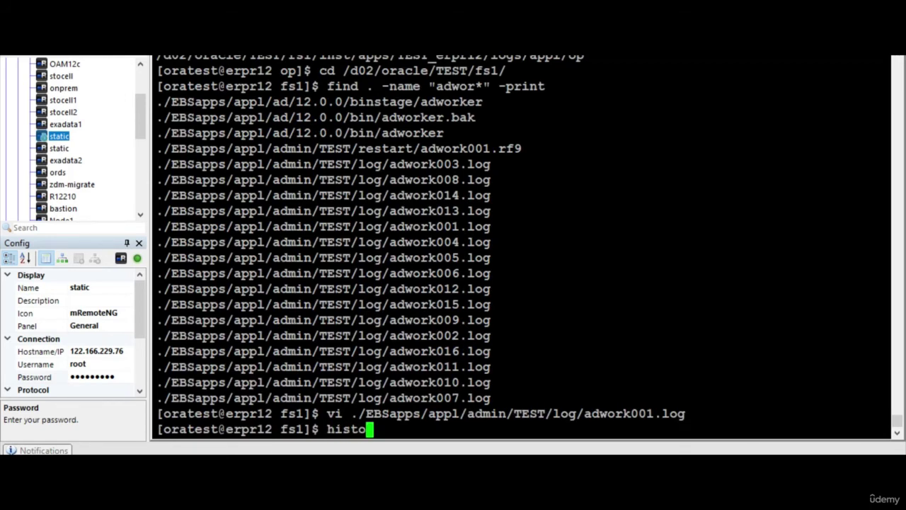
key(Return)
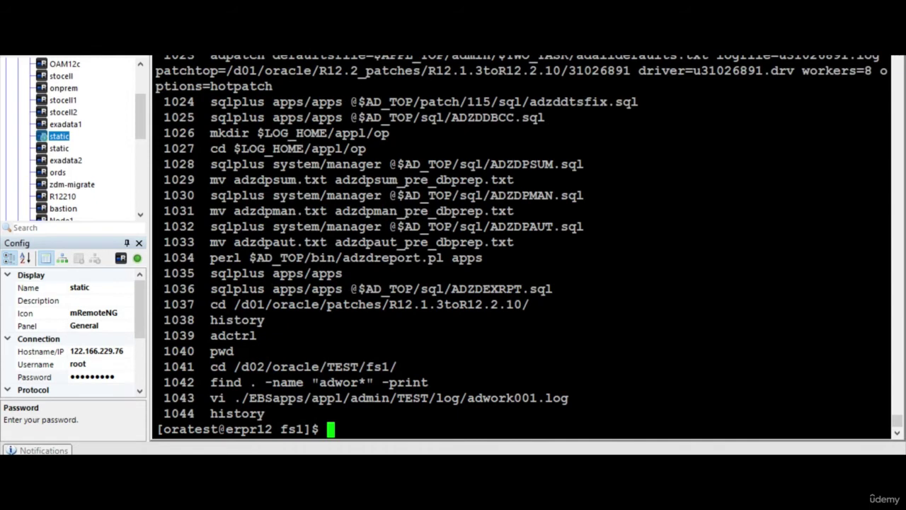
drag(210, 304, 888, 304)
right_click(887, 304)
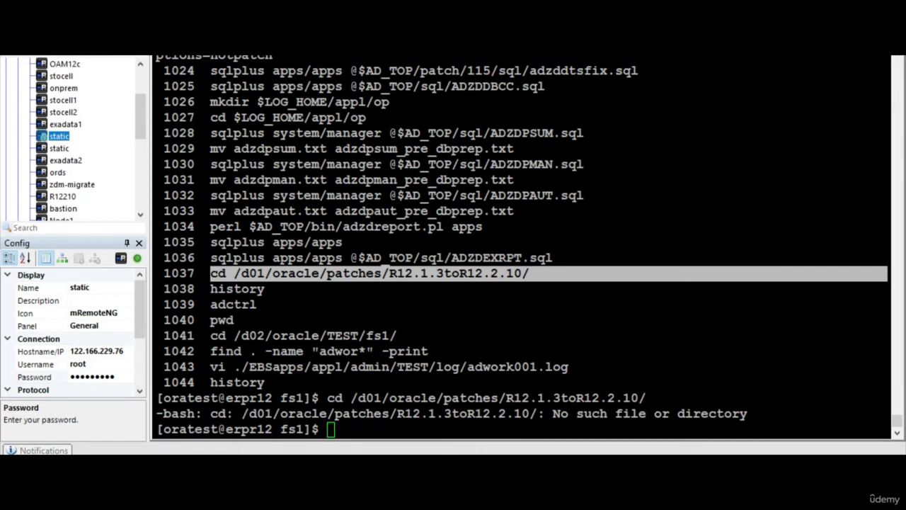
- Select patch number 31026891 in the notes document
key(alt+Tab)
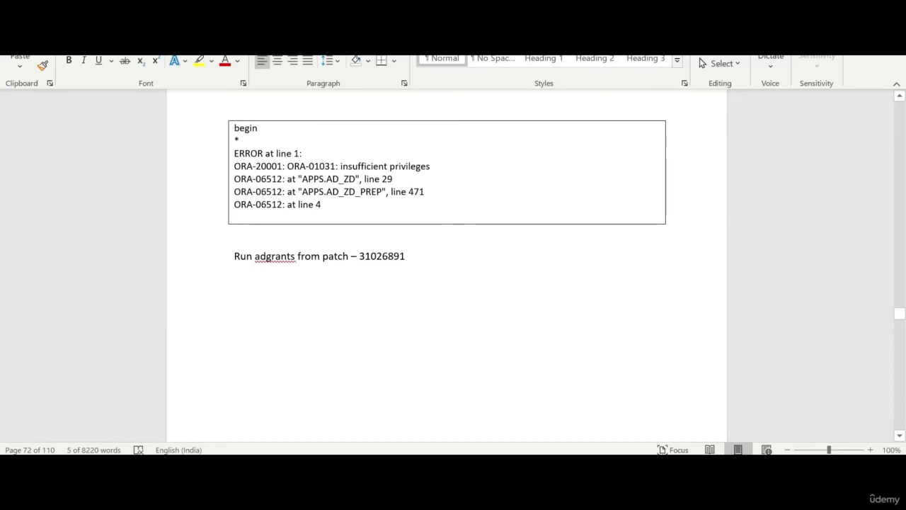
double_click(381, 256)
key(alt+Tab)
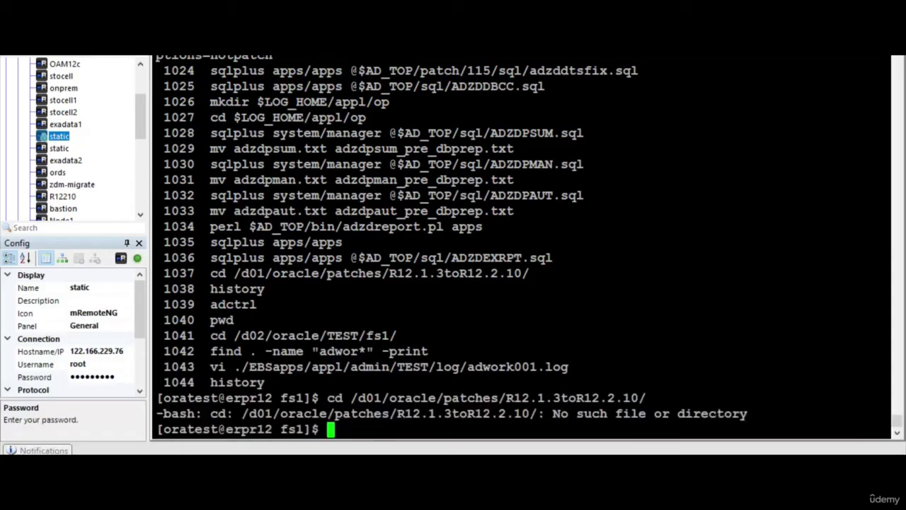
- Change into /d01/oracle/R12.2_patches/R12.1.3toR12.2.10 using the cd line from history
text(history)
key(Return)
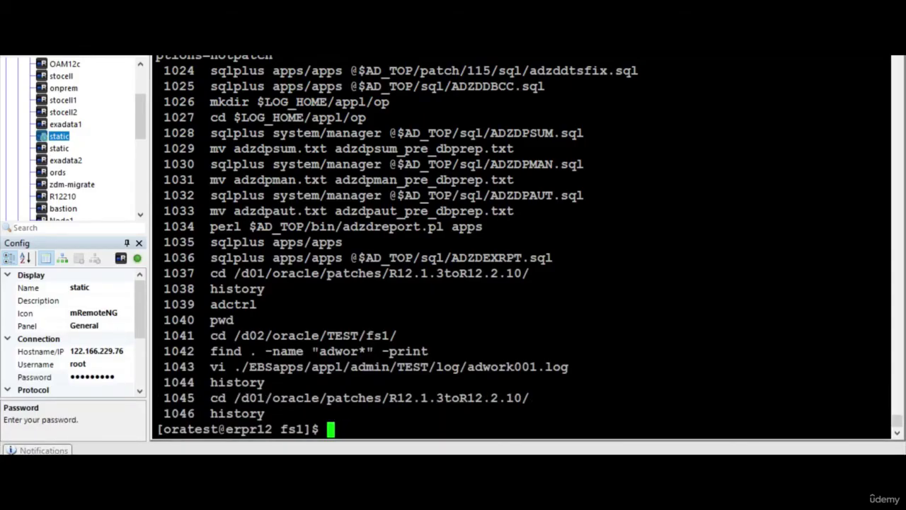
key(shift+Page_Up)
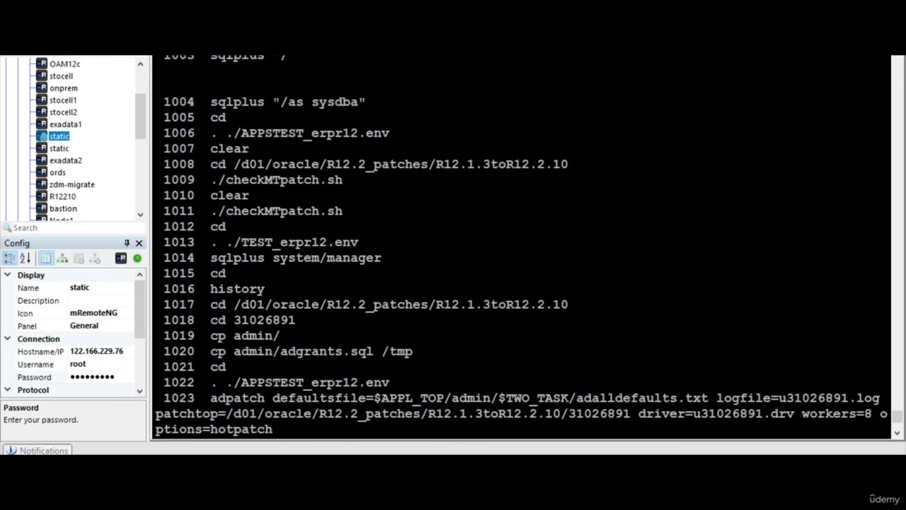
drag(210, 164, 885, 164)
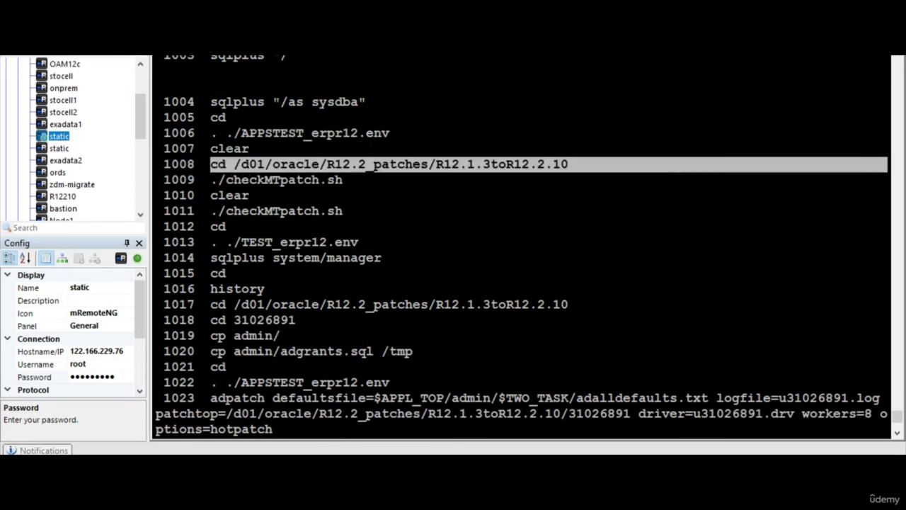
right_click(885, 164)
text(cd)
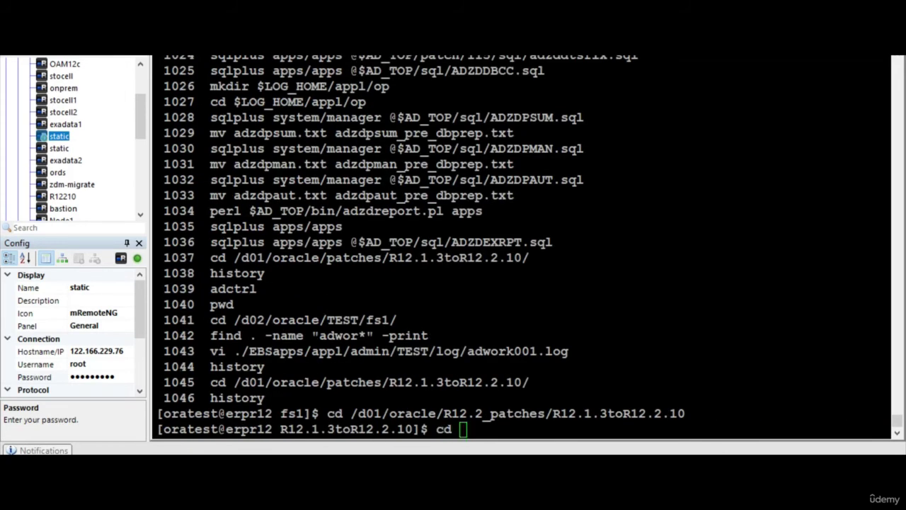
- Enter patch 31026891's admin folder and copy adgrants.sql to /tmp
key(alt+Tab)
key(ctrl+c)
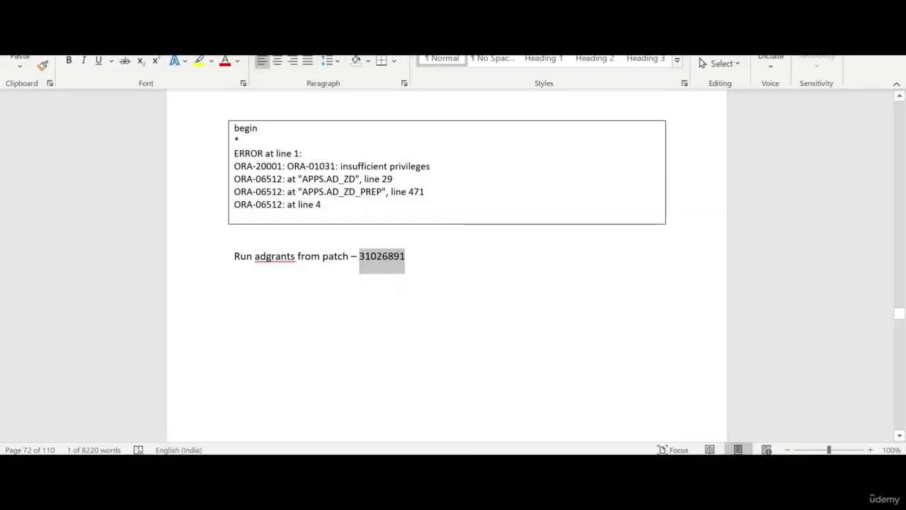
key(alt+Tab)
key(shift+Insert)
key(Return)
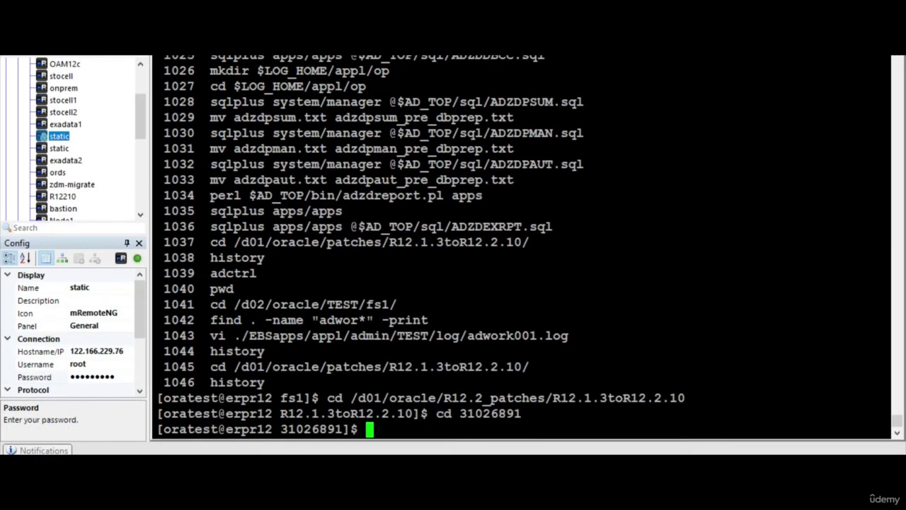
text(cd admin)
key(Return)
text(cp a)
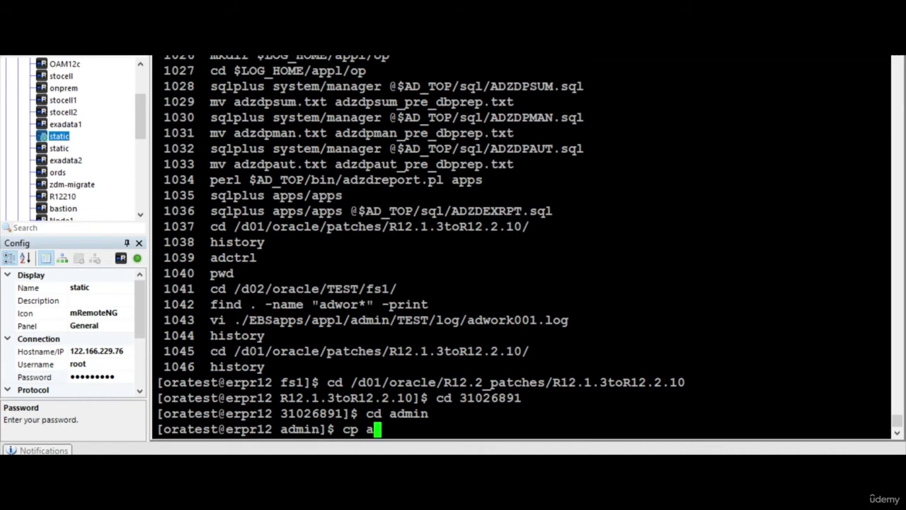
text(dgrants.sql /tmp)
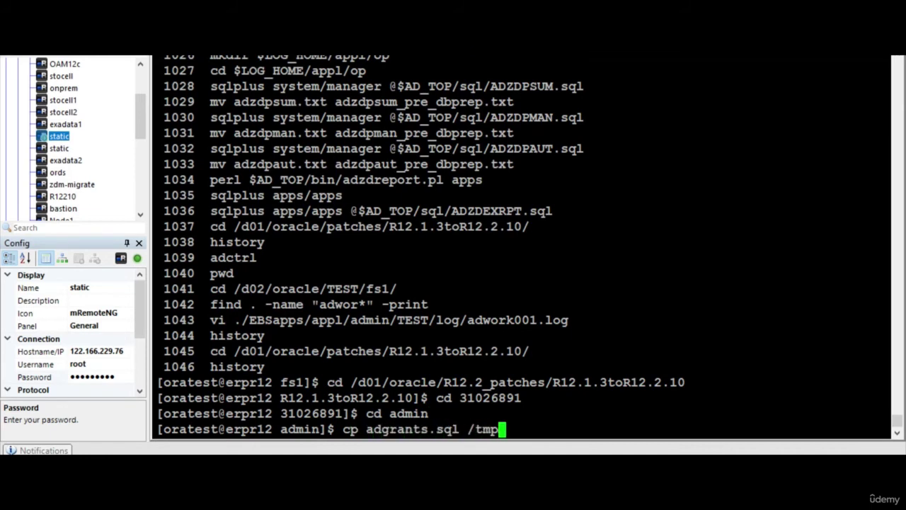
key(Return)
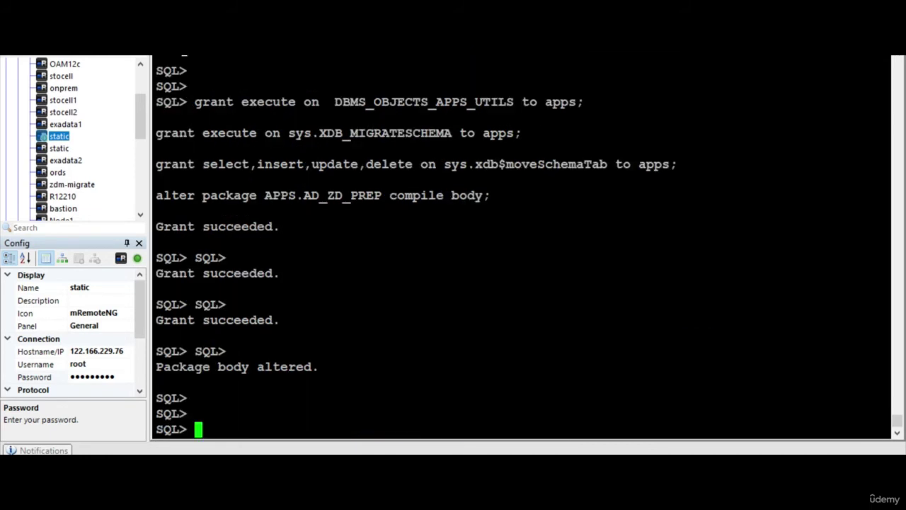
- Exit SQL*Plus and run sqlplus "/as sysdba" @/tmp/adgrants.sql APPS from the home directory
text(@/t)
key(BackSpace)
key(BackSpace)
key(BackSpace)
text(exit)
key(Return)
text(cd)
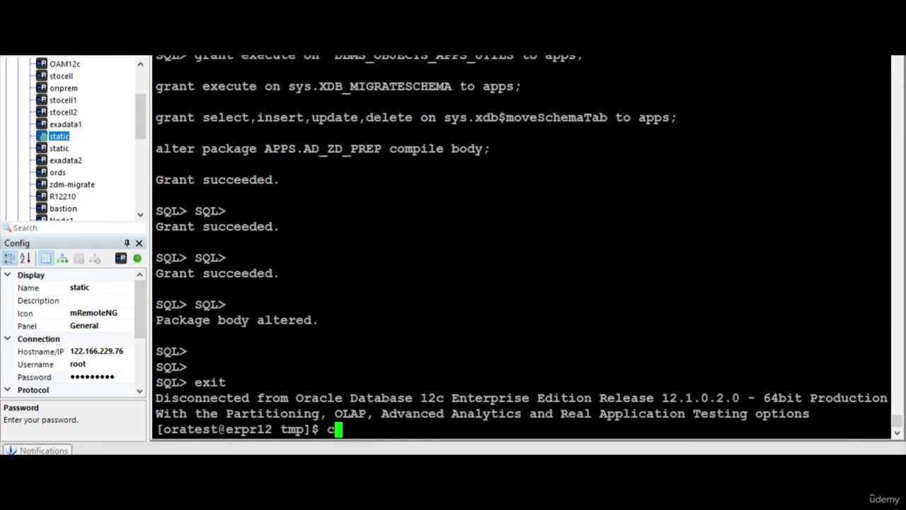
key(Return)
text(sqlplus "/a)
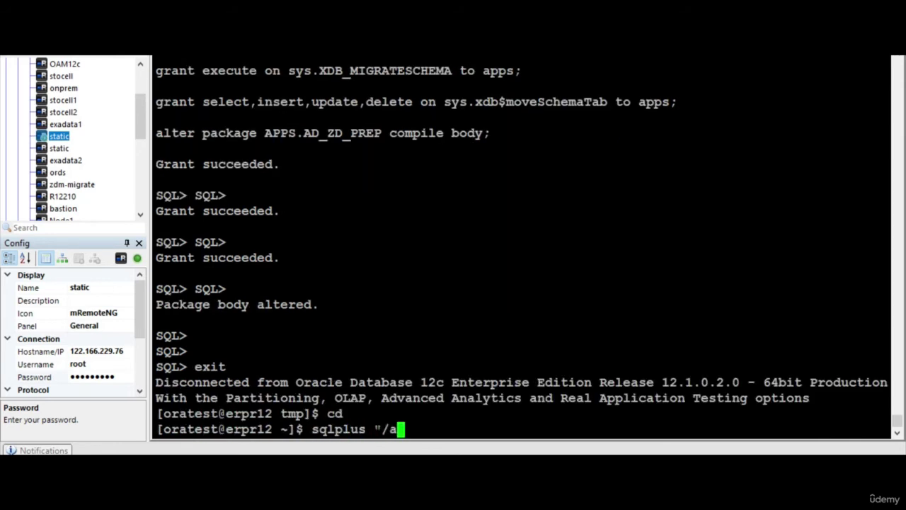
text(s sysdba" )
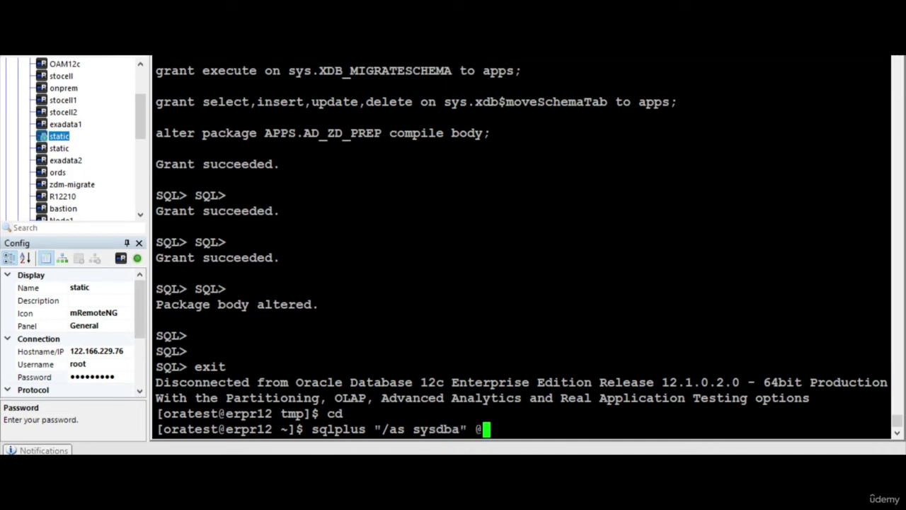
text(@/tm)
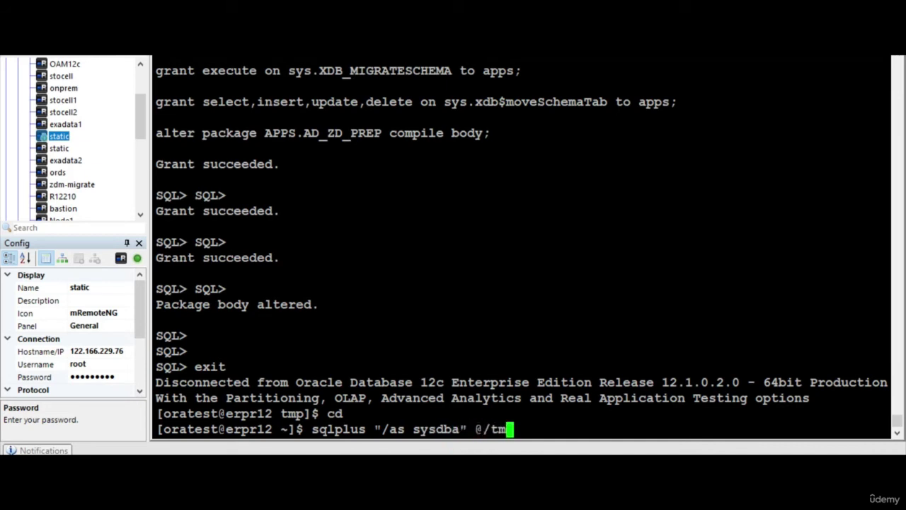
text(p/adgrants.s)
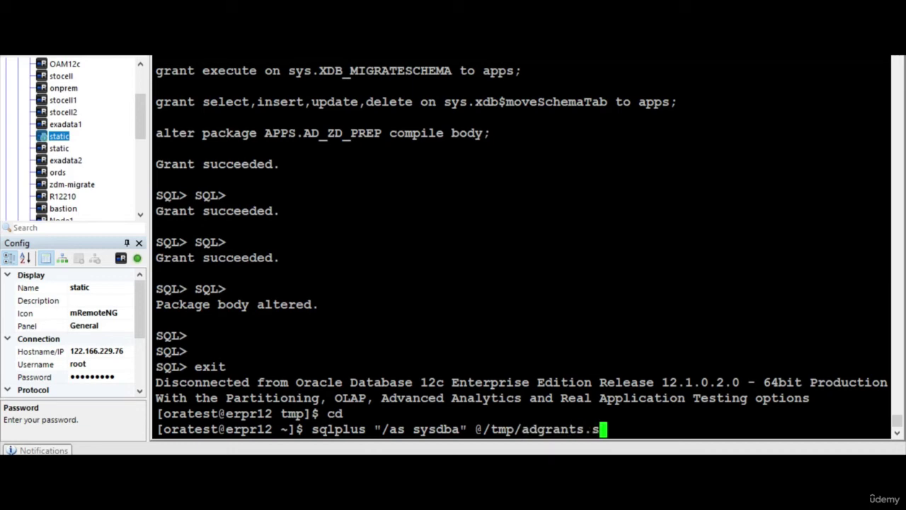
text(ql APPS)
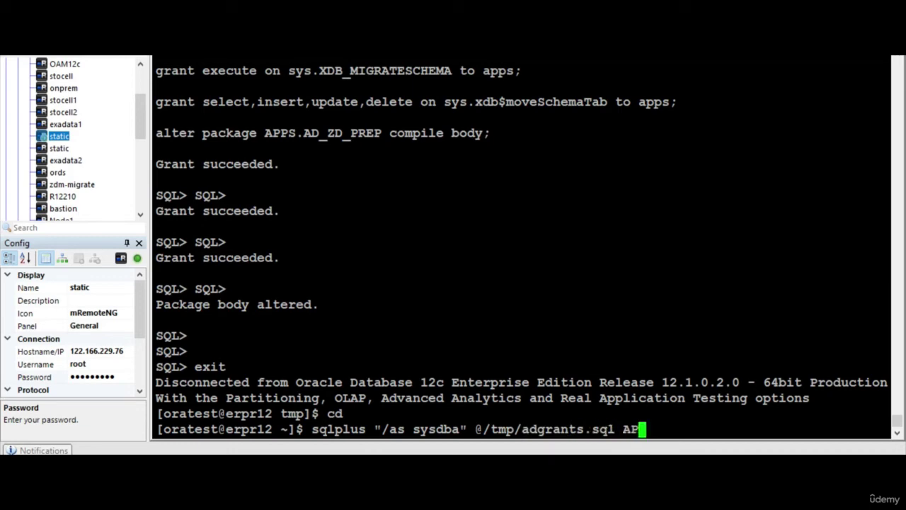
key(Return)
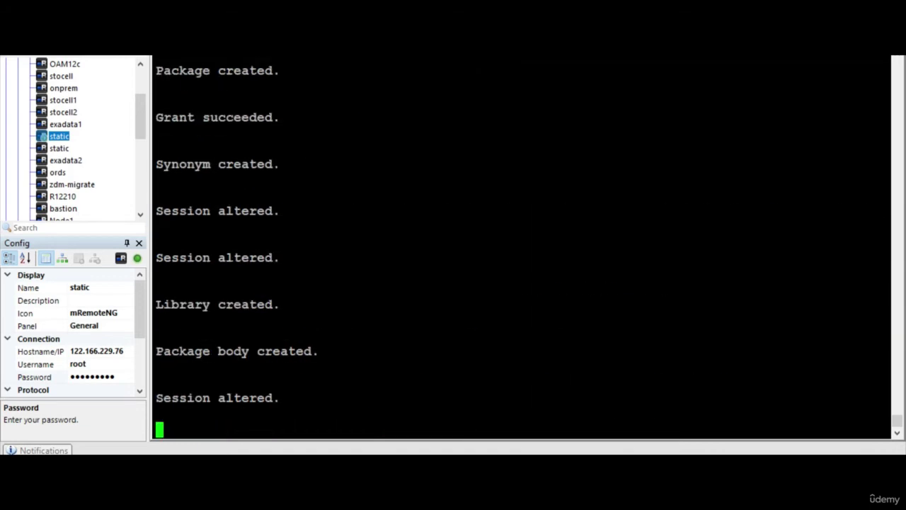
scroll(522, 244, up, 4)
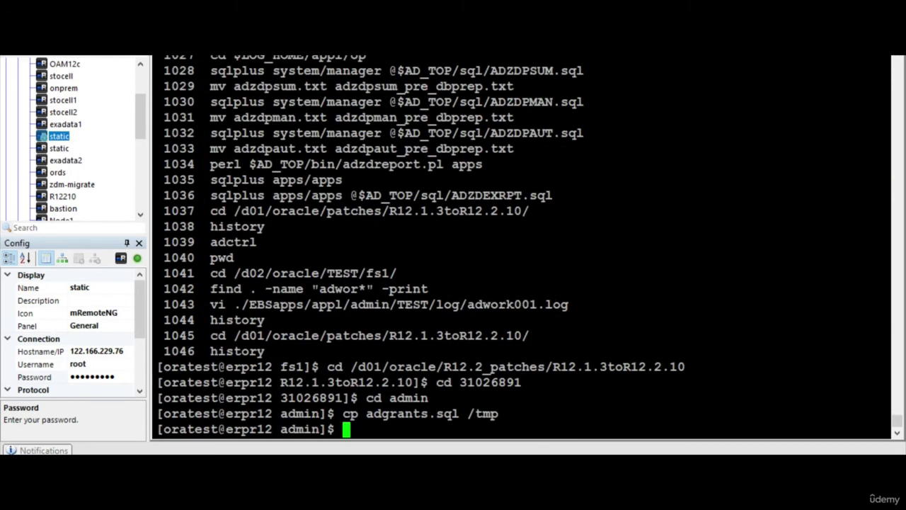
- In adctrl, view worker status and restart the failed job on worker 1 (option 2)
text(ad)
text(ctrl)
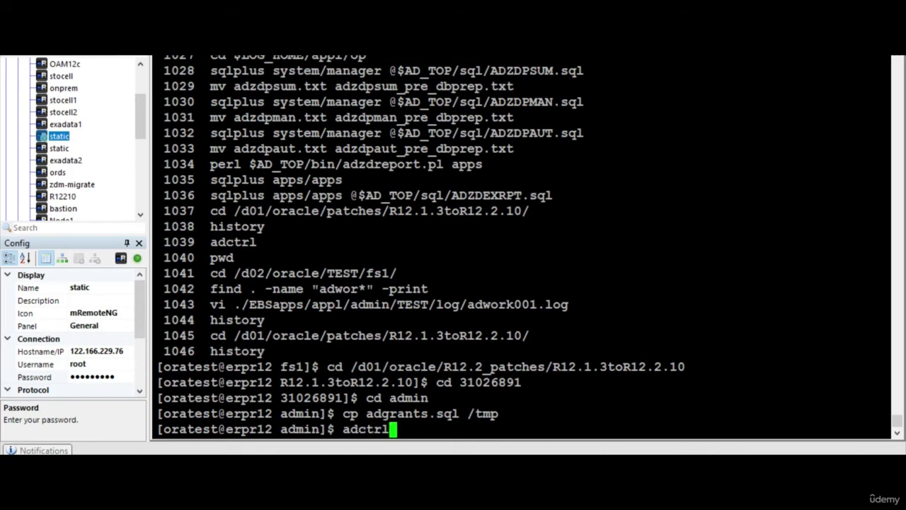
key(Return)
key(Return)
key(Return)
key(Return)
key(Return)
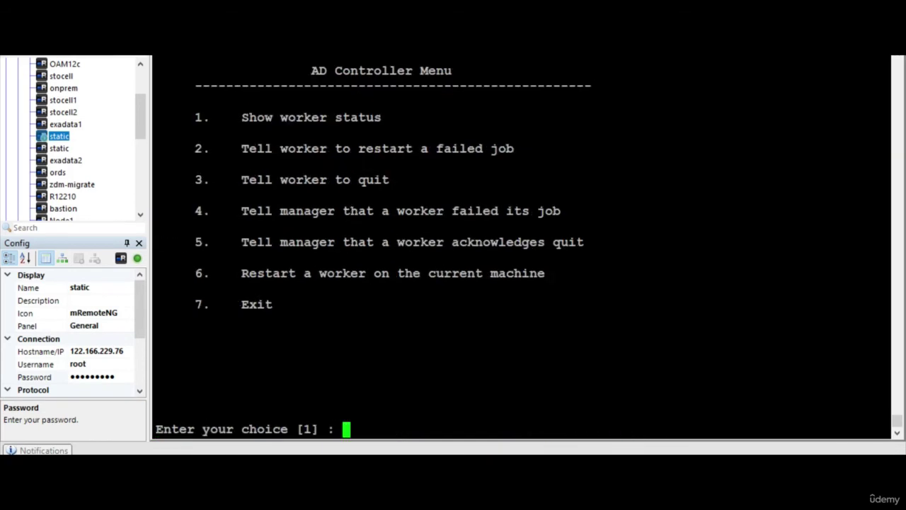
key(Return)
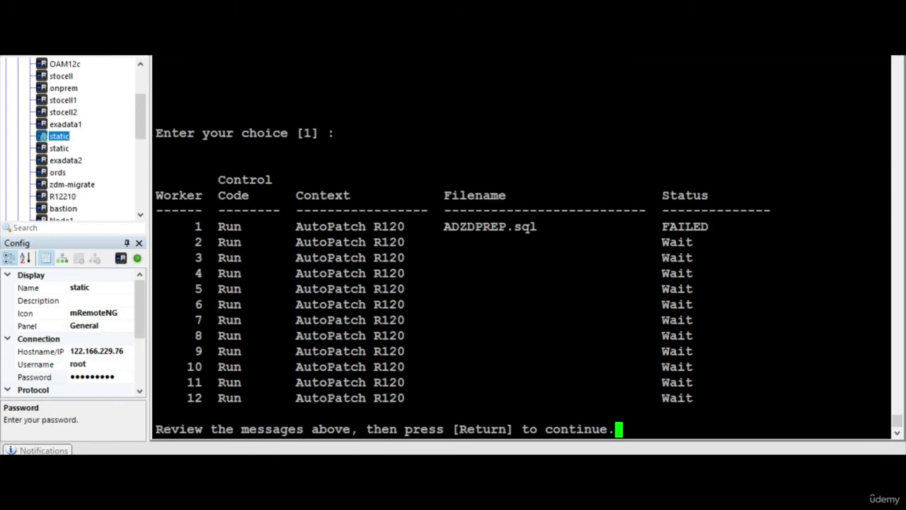
key(Return)
text(2)
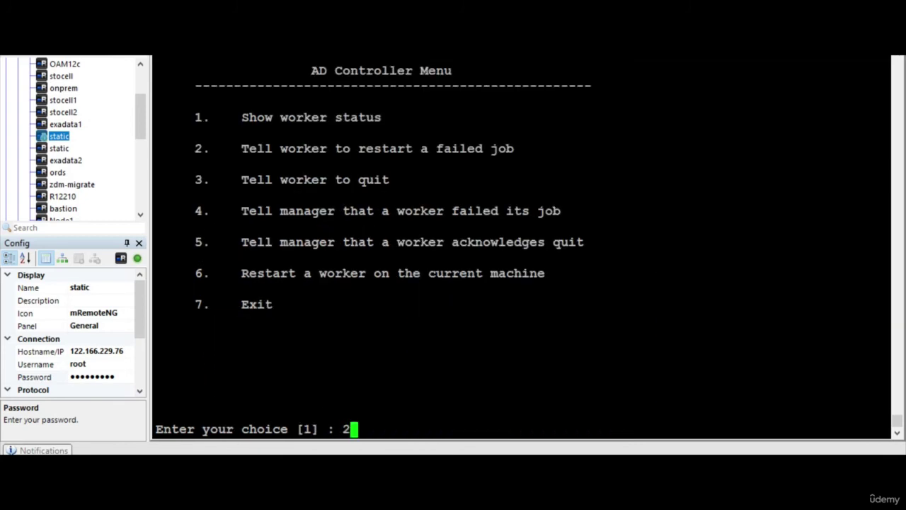
key(Return)
text(1)
key(Return)
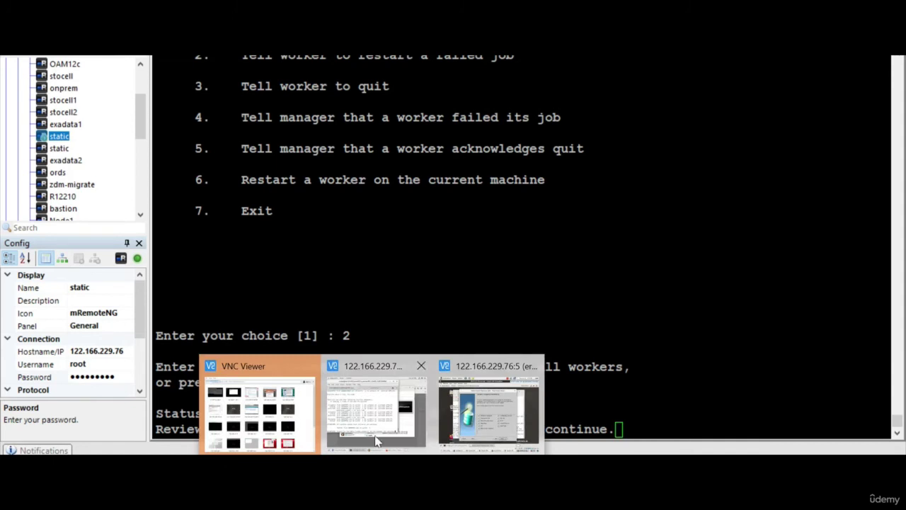
- Recheck the worker status table and the remote adpatch session log
click(376, 407)
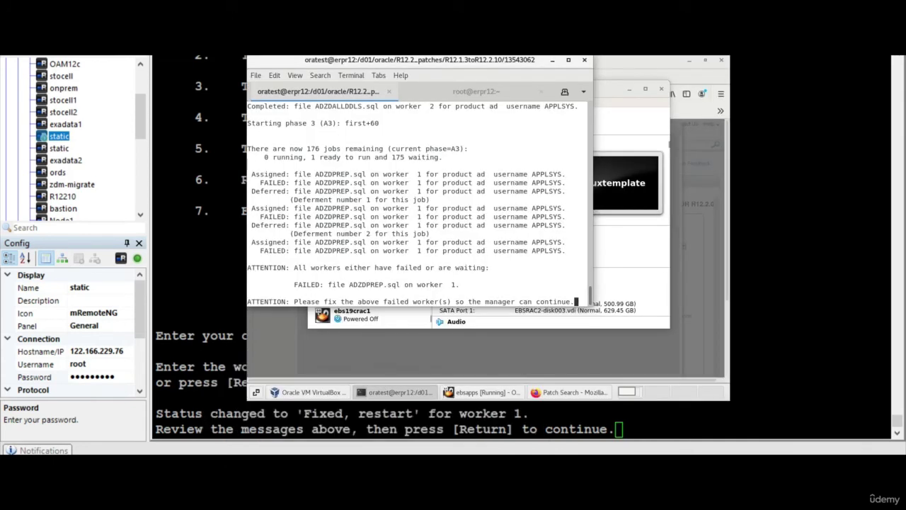
click(241, 450)
key(Return)
key(Return)
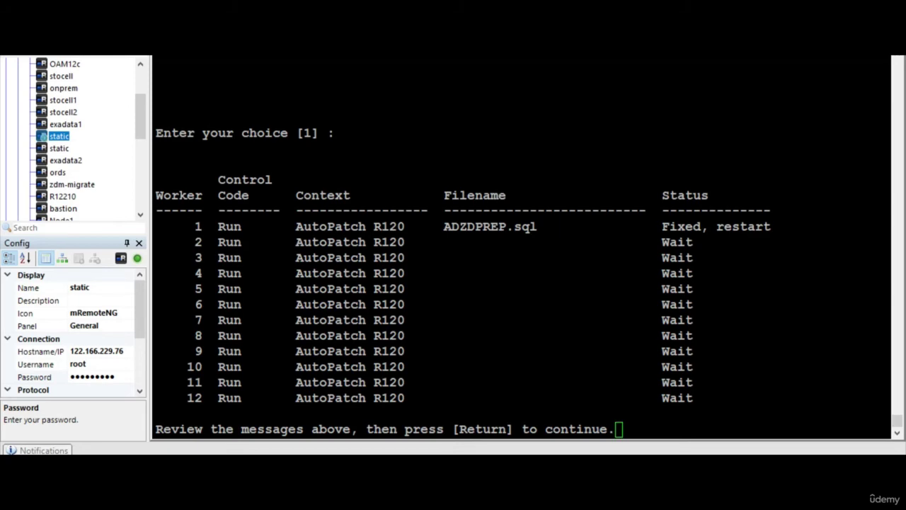
click(385, 414)
click(400, 392)
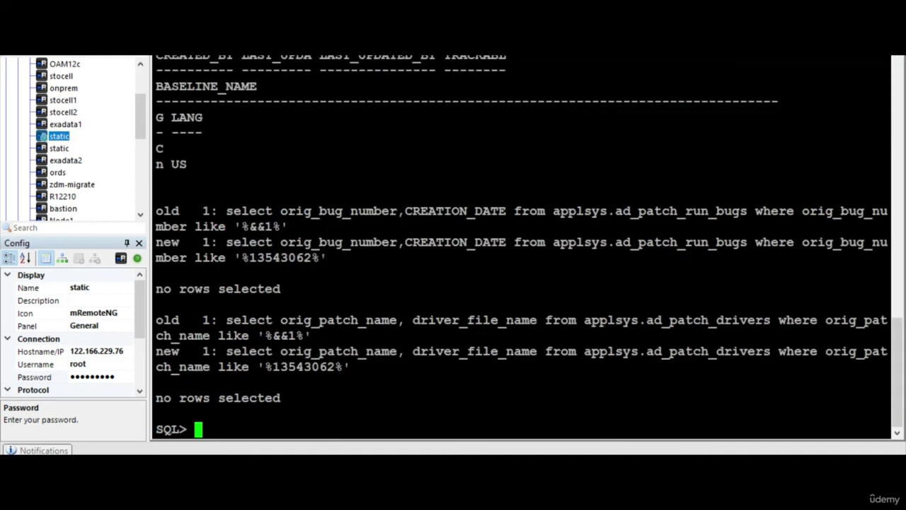
- Copy the sqlplus ADZDSHOWDDLS.sql command line from the Word guide
scroll(520, 244, up, 10)
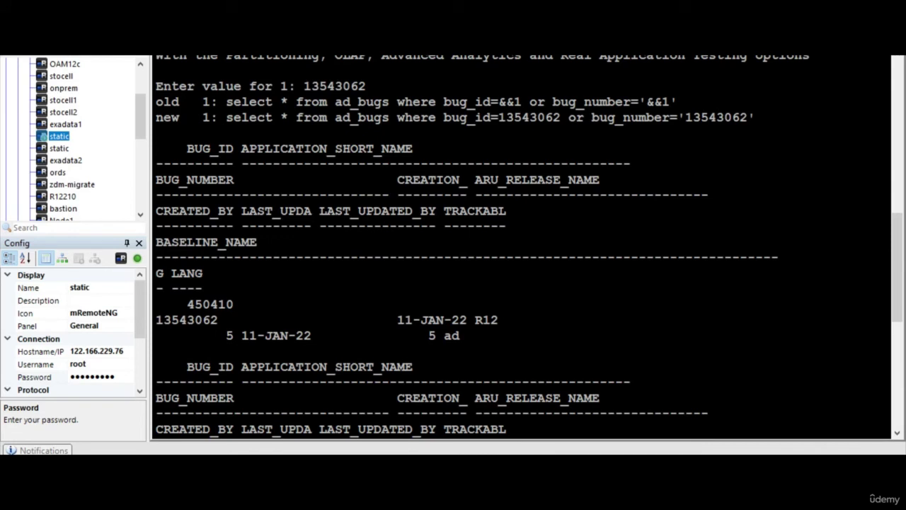
key(alt+Tab)
scroll(346, 273, down, 5)
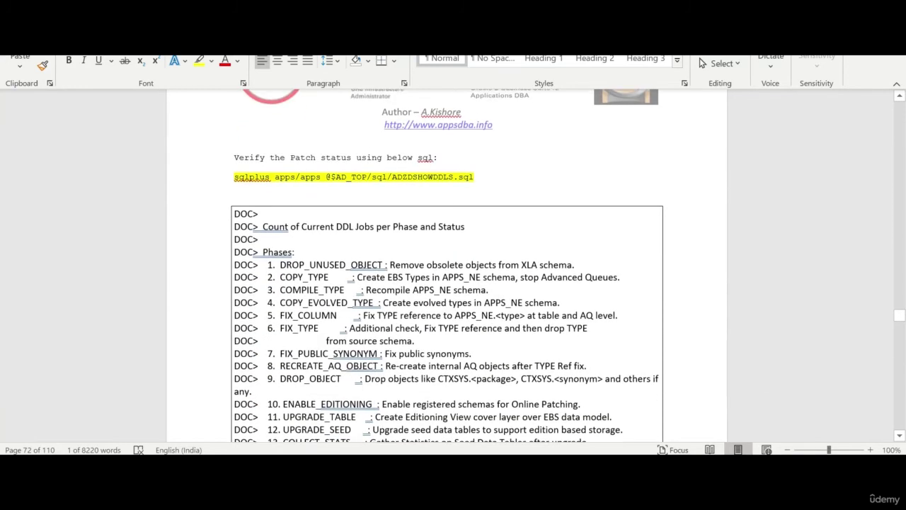
click(211, 184)
click(214, 174)
key(ctrl+c)
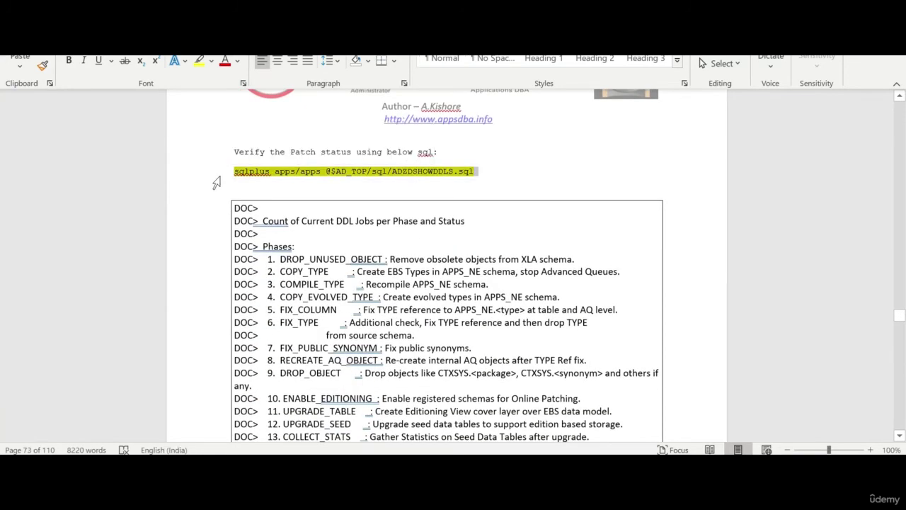
- Exit SQL*Plus, run the ADZDSHOWDDLS.sql report and review its phase statuses
key(alt+Tab)
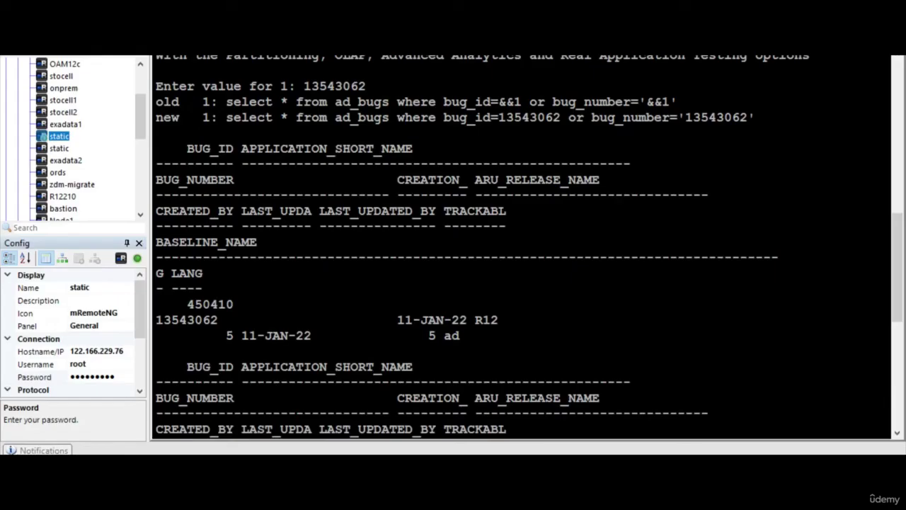
text(exit)
key(Return)
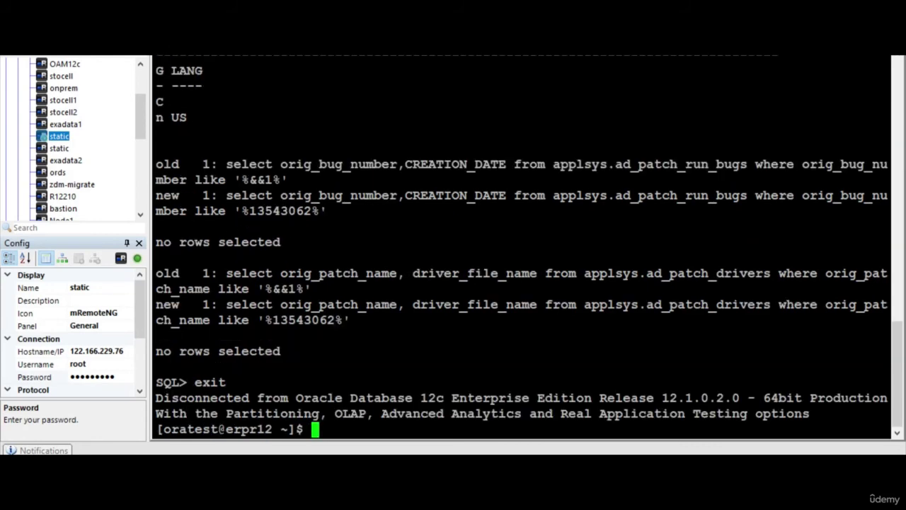
key(shift+Insert)
key(Return)
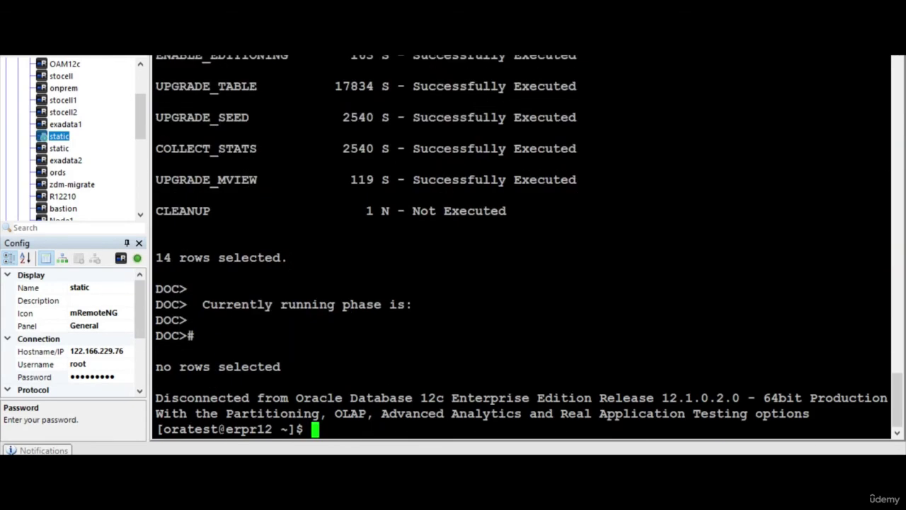
scroll(521, 240, up, 4)
scroll(521, 240, up, 3)
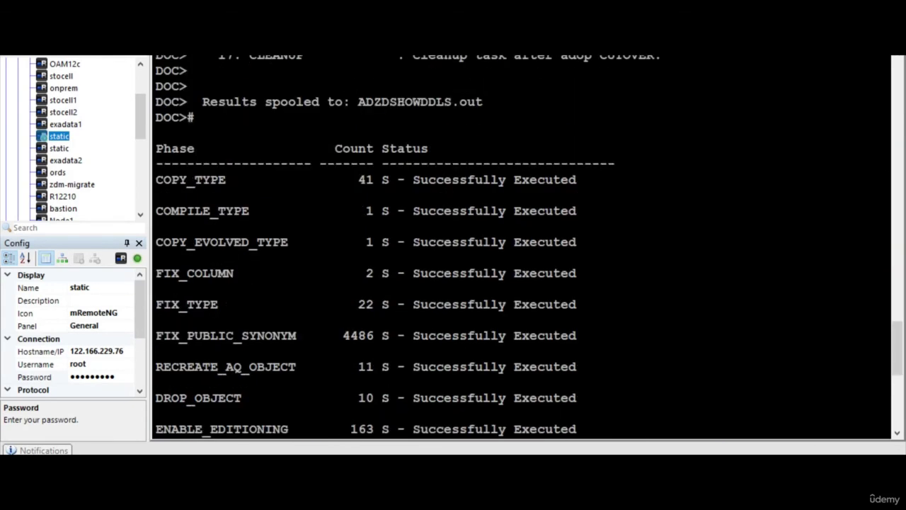
scroll(521, 241, down, 3)
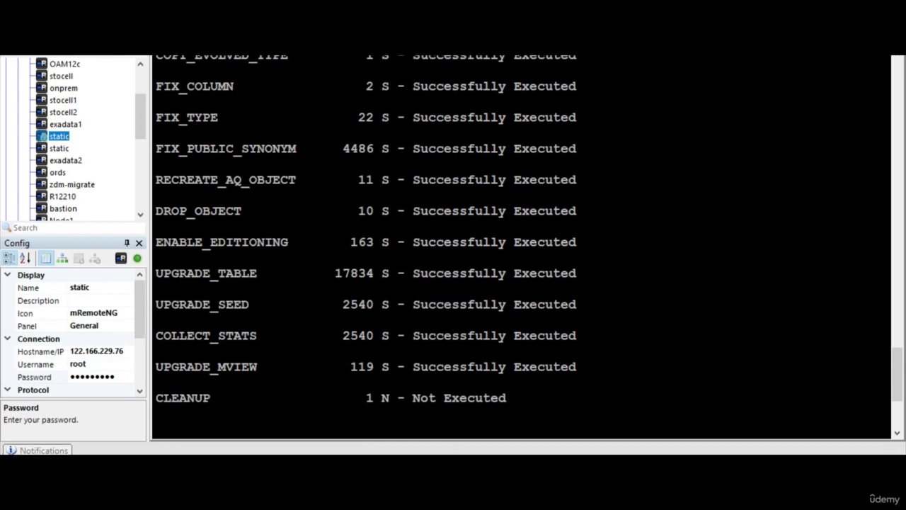
scroll(521, 241, up, 4)
scroll(521, 241, up, 4)
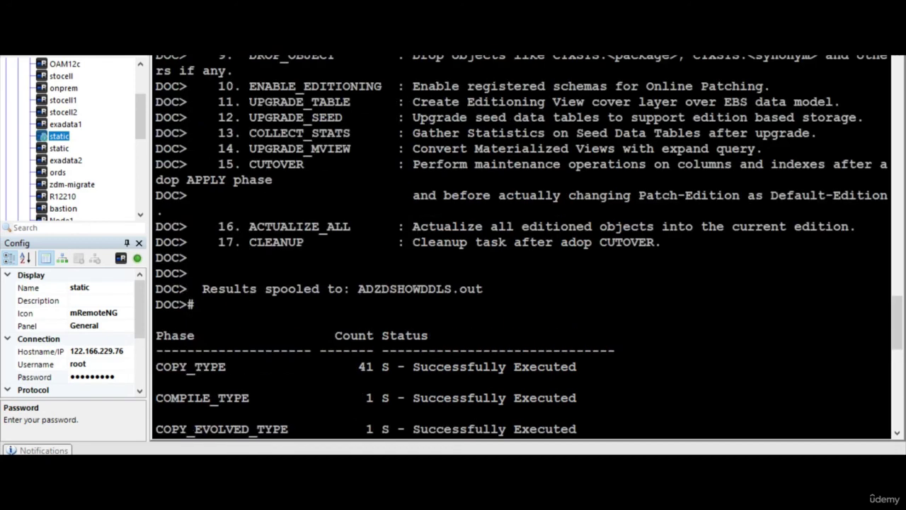
scroll(521, 241, up, 12)
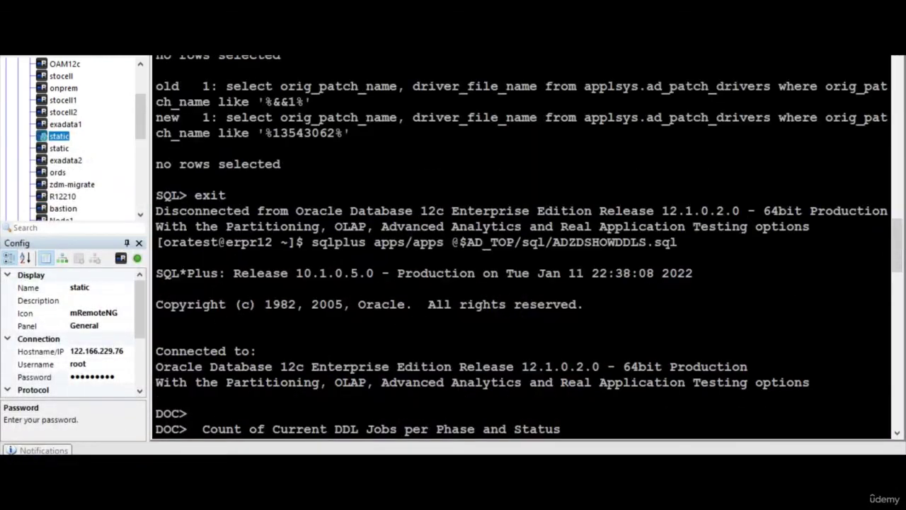
scroll(520, 241, down, 15)
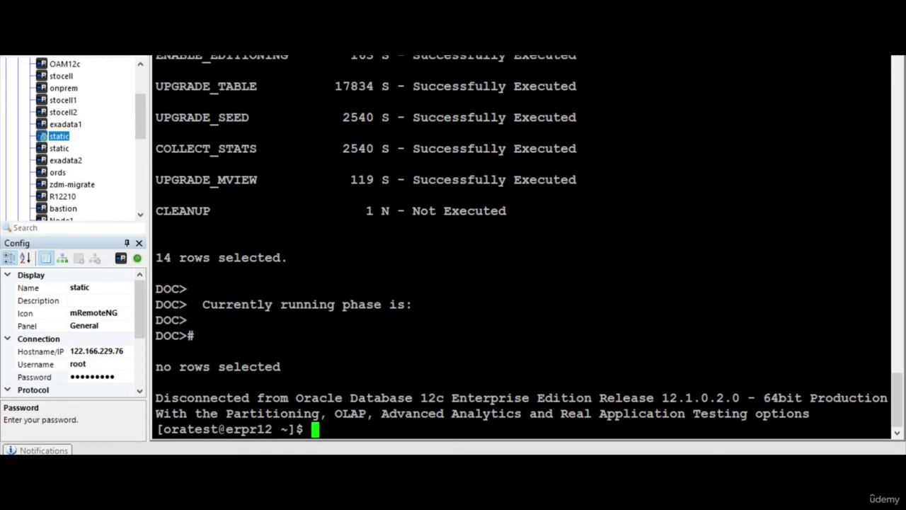
key(alt+Tab)
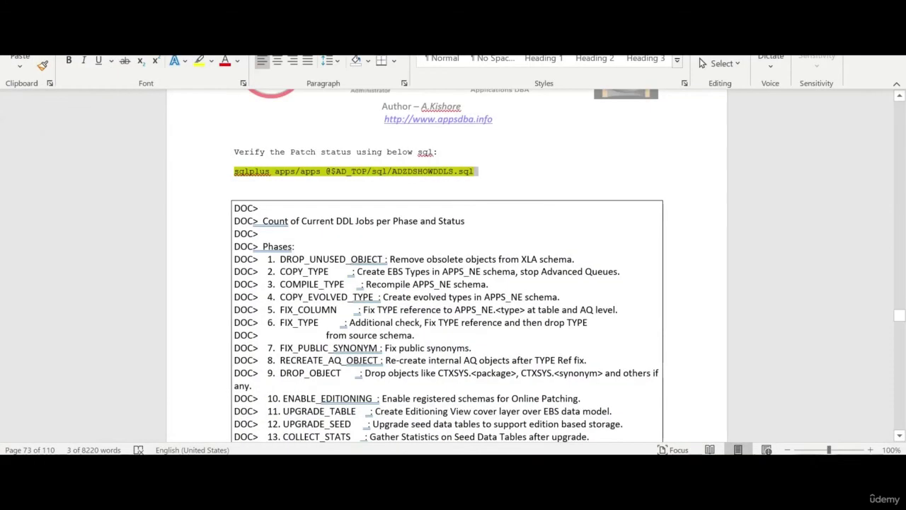
scroll(446, 248, down, 9)
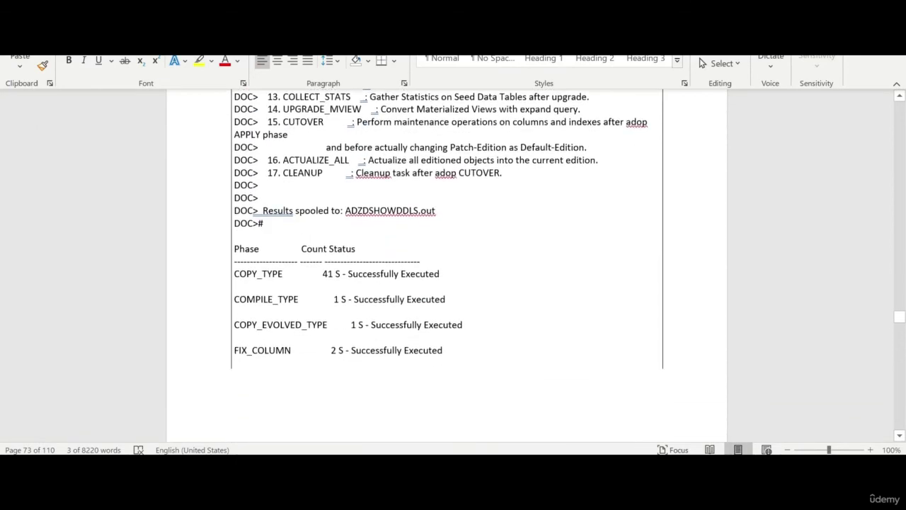
scroll(446, 272, down, 12)
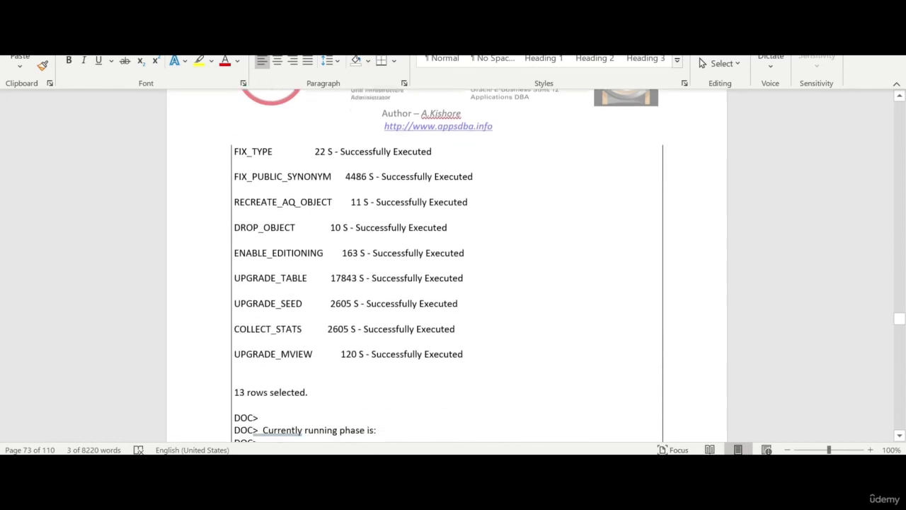
scroll(446, 273, down, 1)
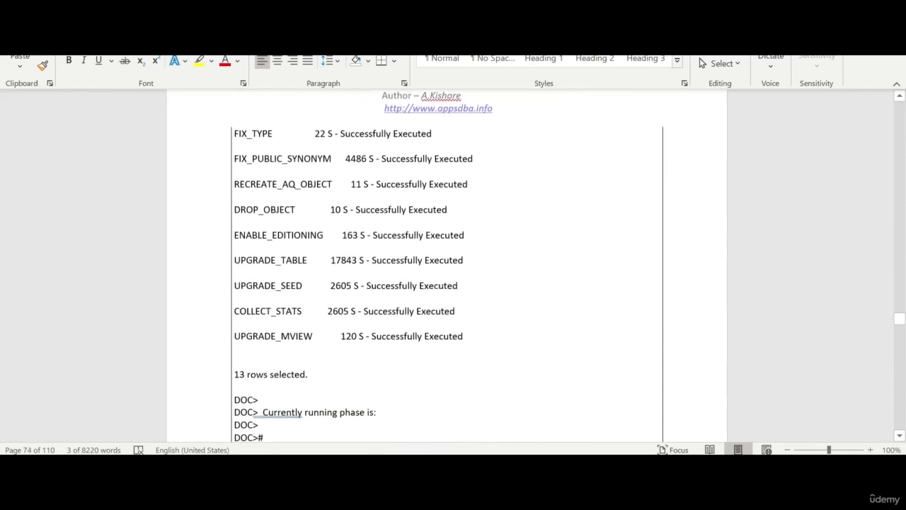
scroll(446, 272, down, 3)
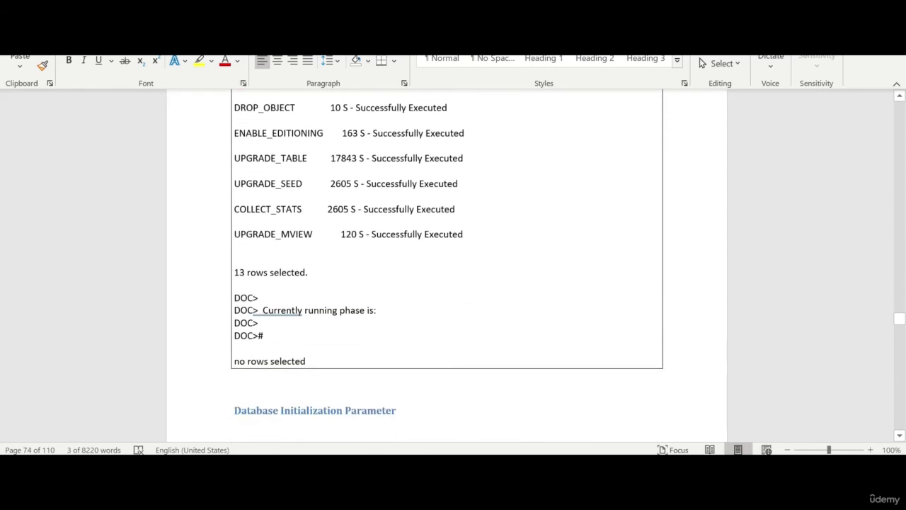
scroll(446, 272, up, 3)
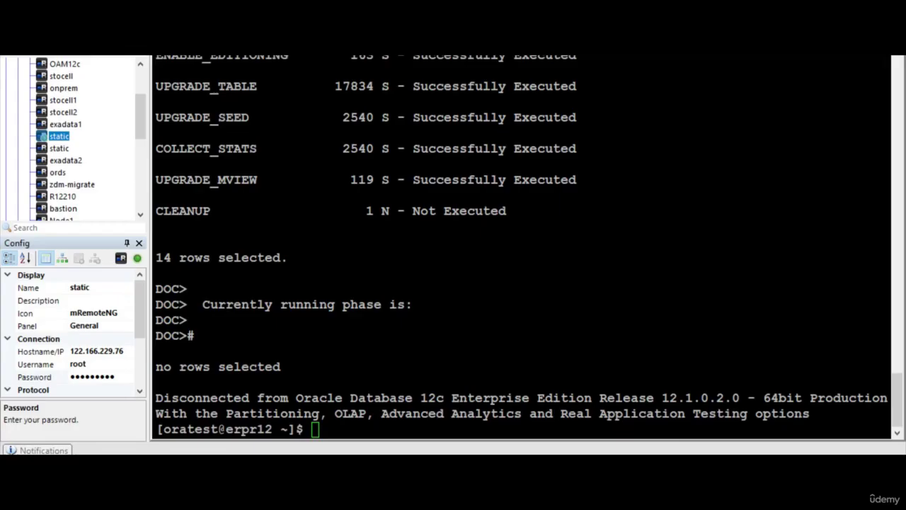
drag(179, 179, 889, 179)
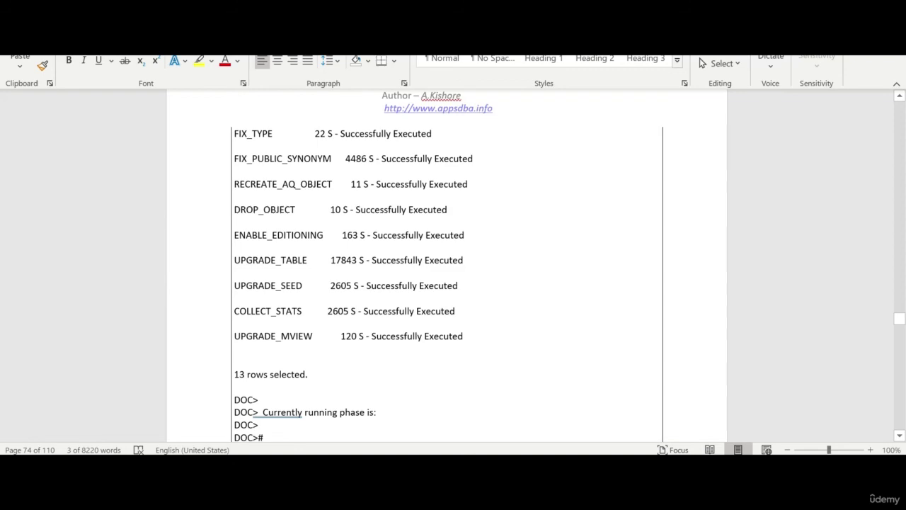
- Start adop in the terminal so it asks which phase to run
scroll(437, 334, down, 4)
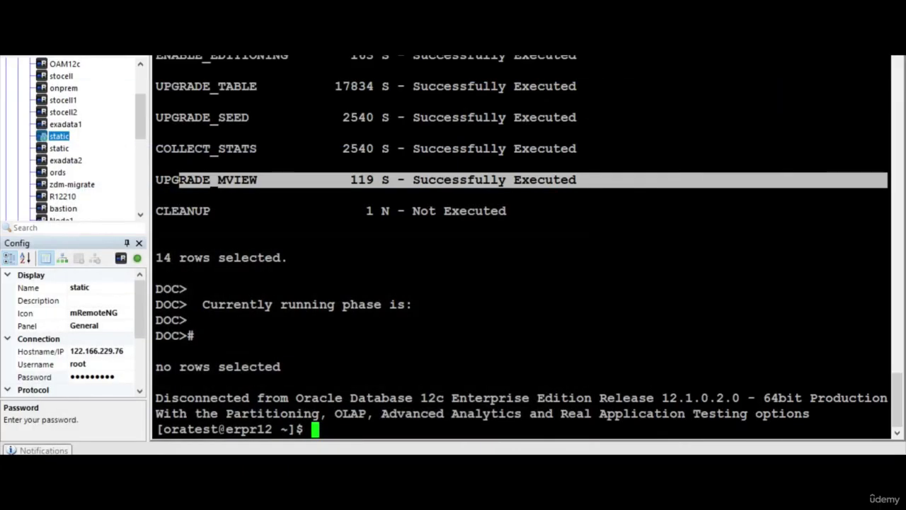
scroll(520, 244, up, 8)
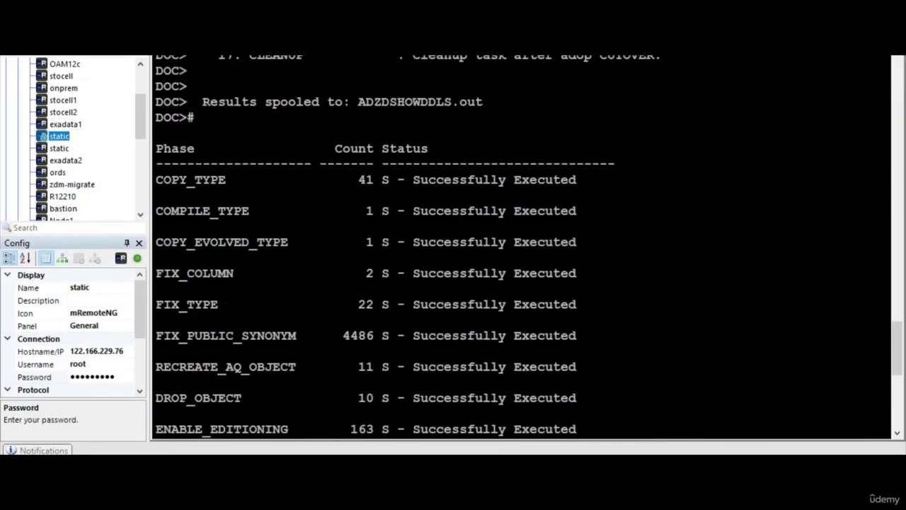
scroll(520, 244, down, 8)
text(adop)
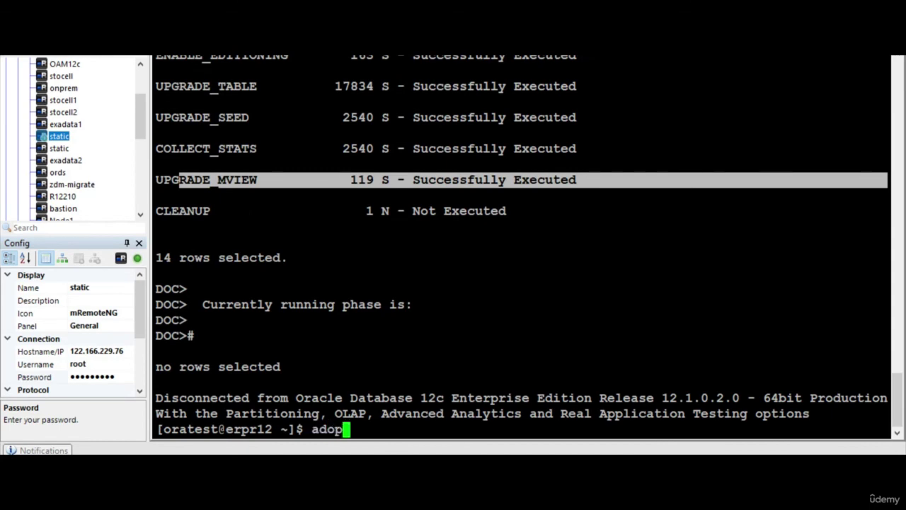
key(Return)
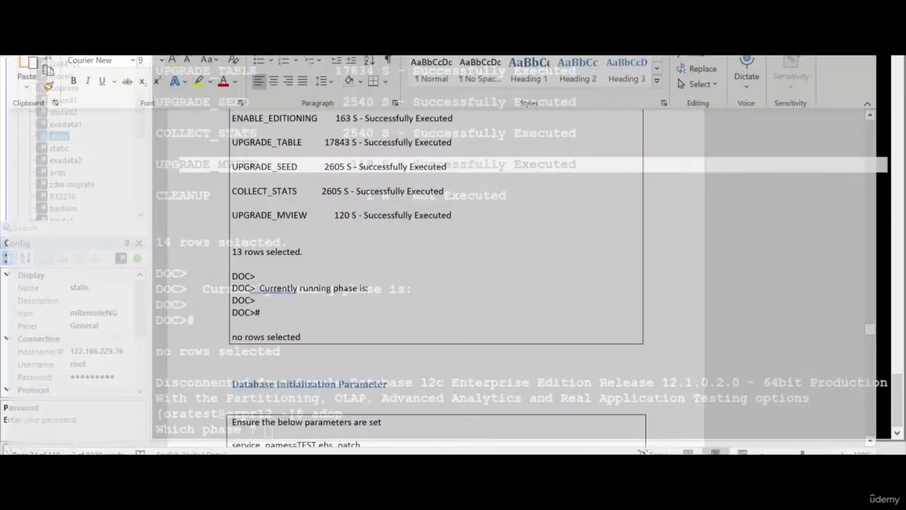
- Scroll Word to the Database Initialization Parameter checks (recyclebin OFF, _SYSTEM_TRIG_ENABLED true)
scroll(446, 269, down, 5)
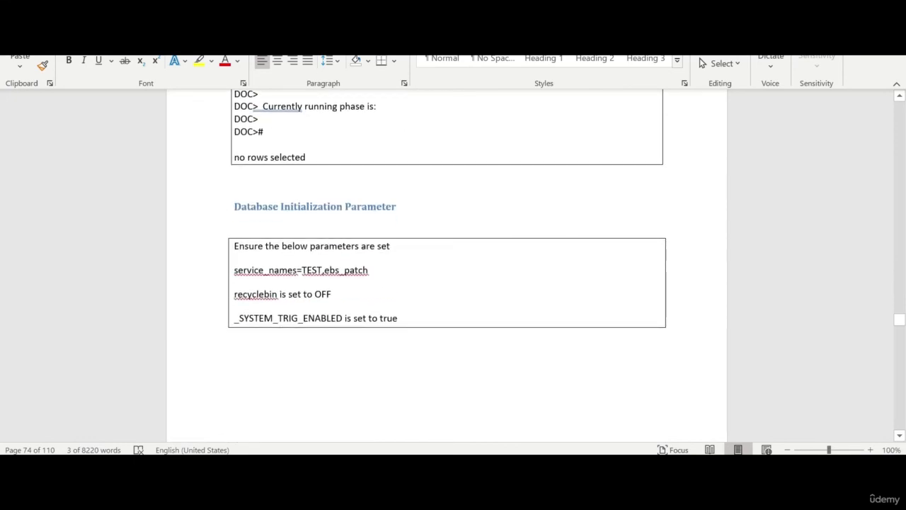
scroll(374, 313, down, 8)
scroll(378, 315, up, 5)
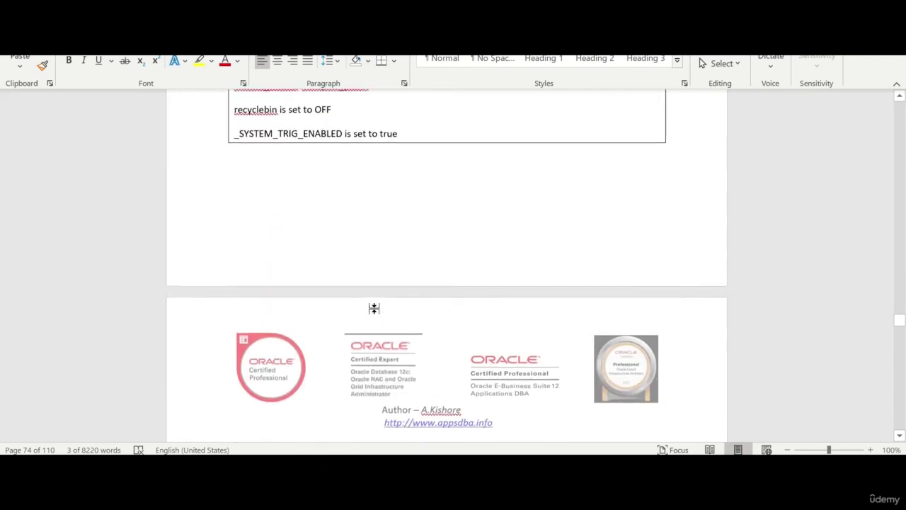